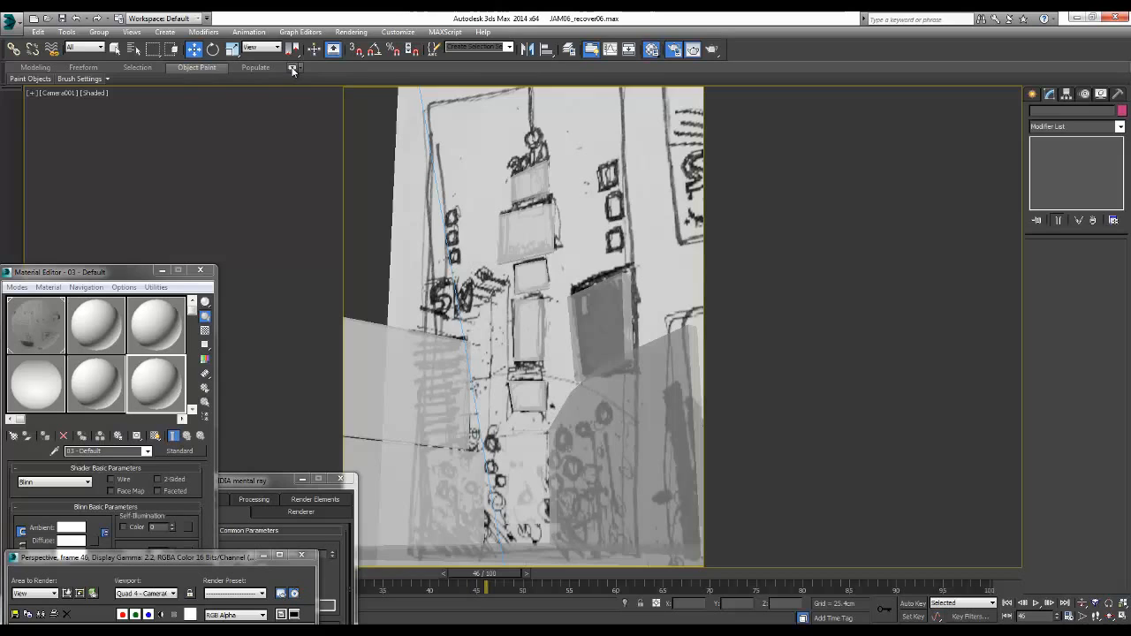
click(292, 69)
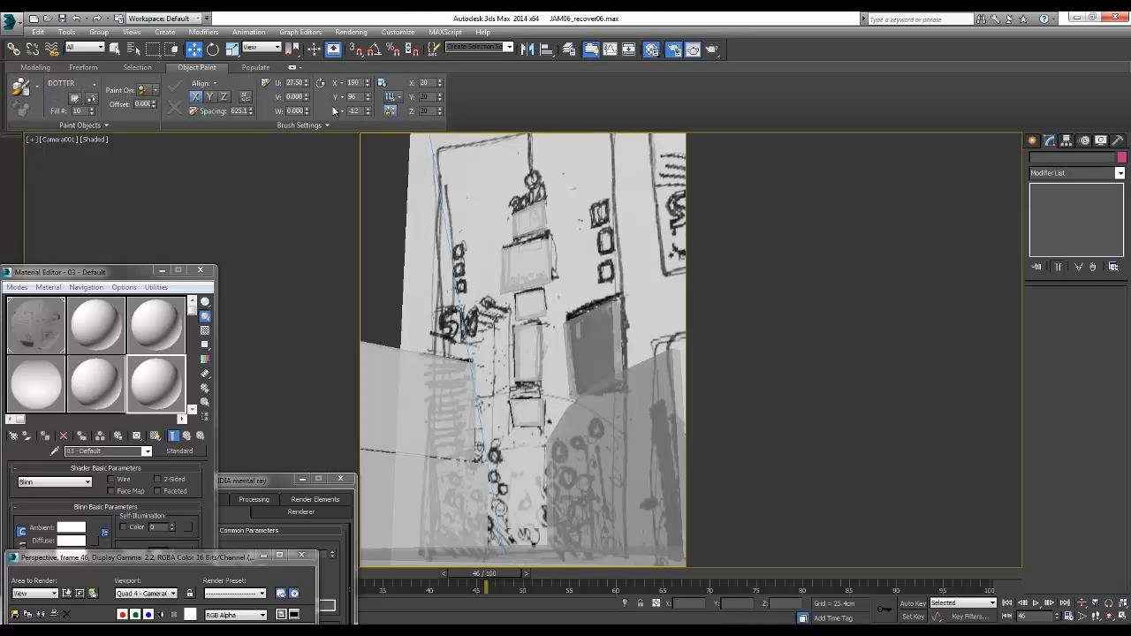
click(293, 69)
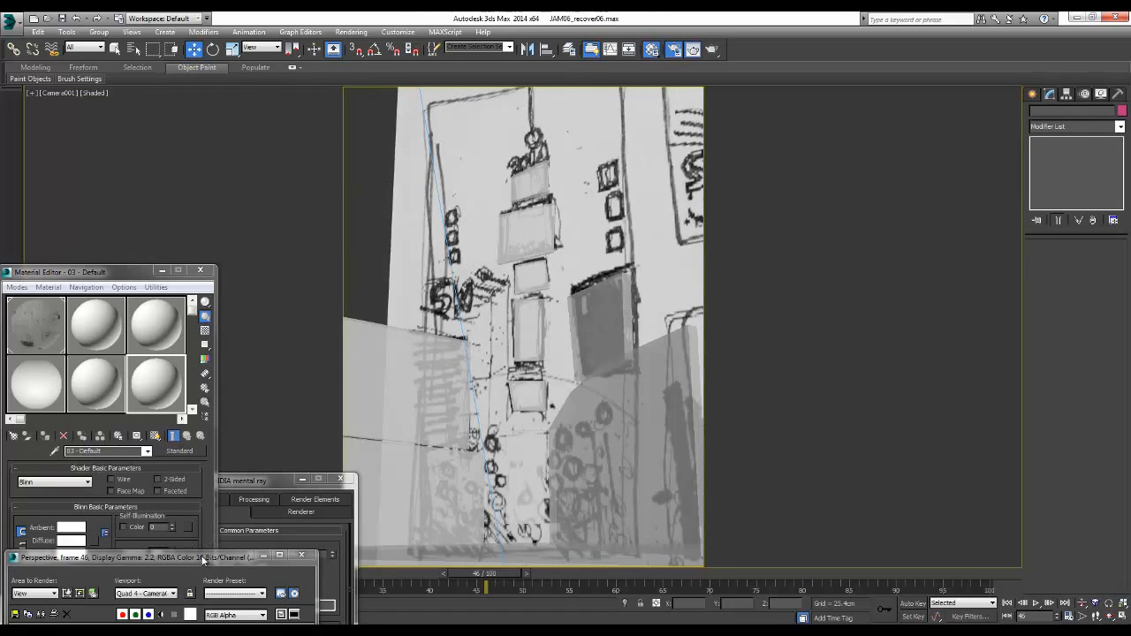
Step: Bring up the rendered frame and examine the first sample material's opacity bitmap in a magnified preview
drag(203, 559, 226, 477)
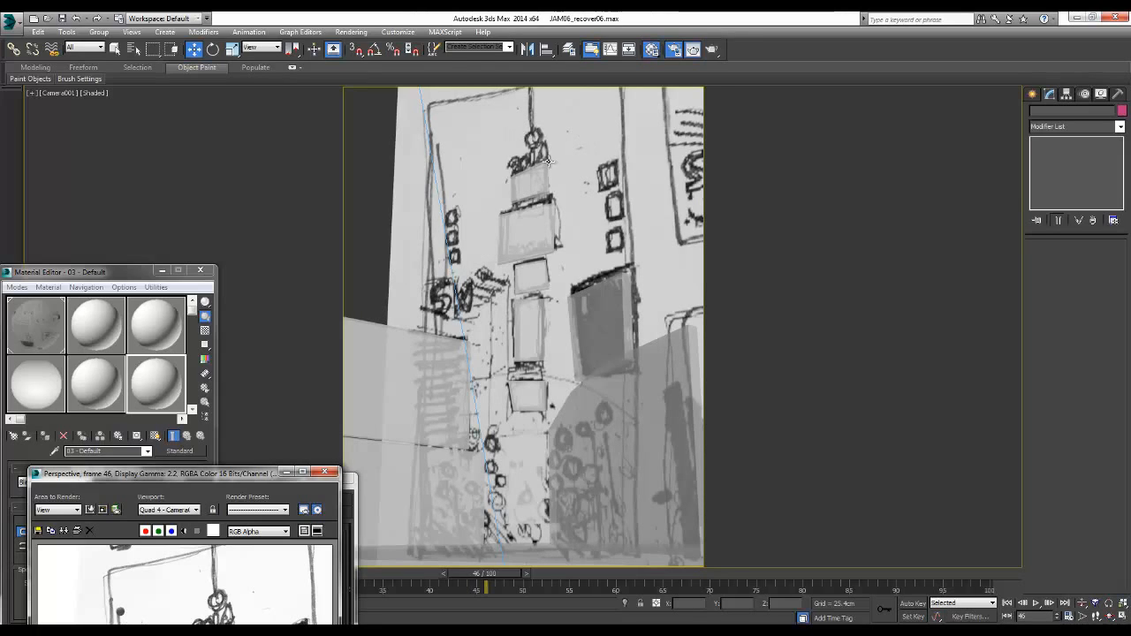
click(29, 318)
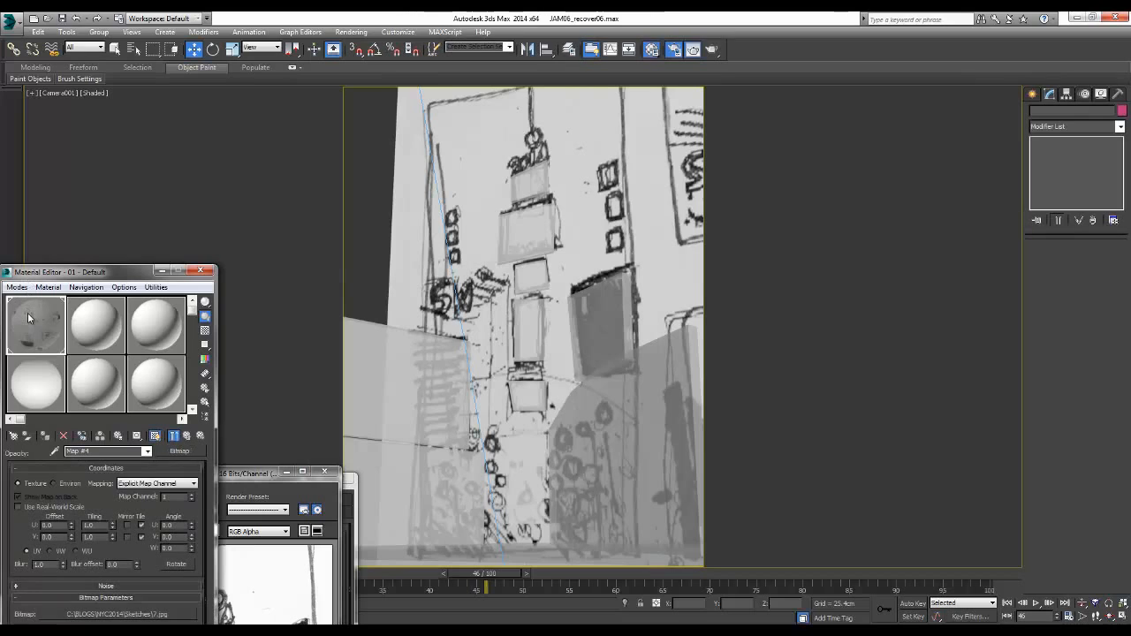
double_click(29, 318)
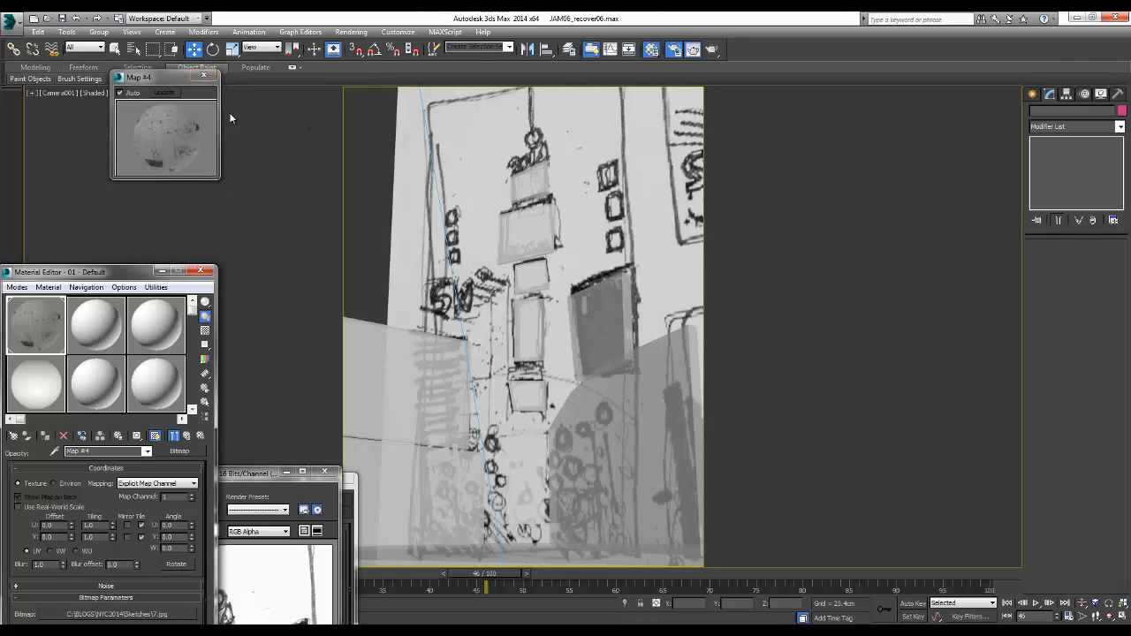
click(203, 75)
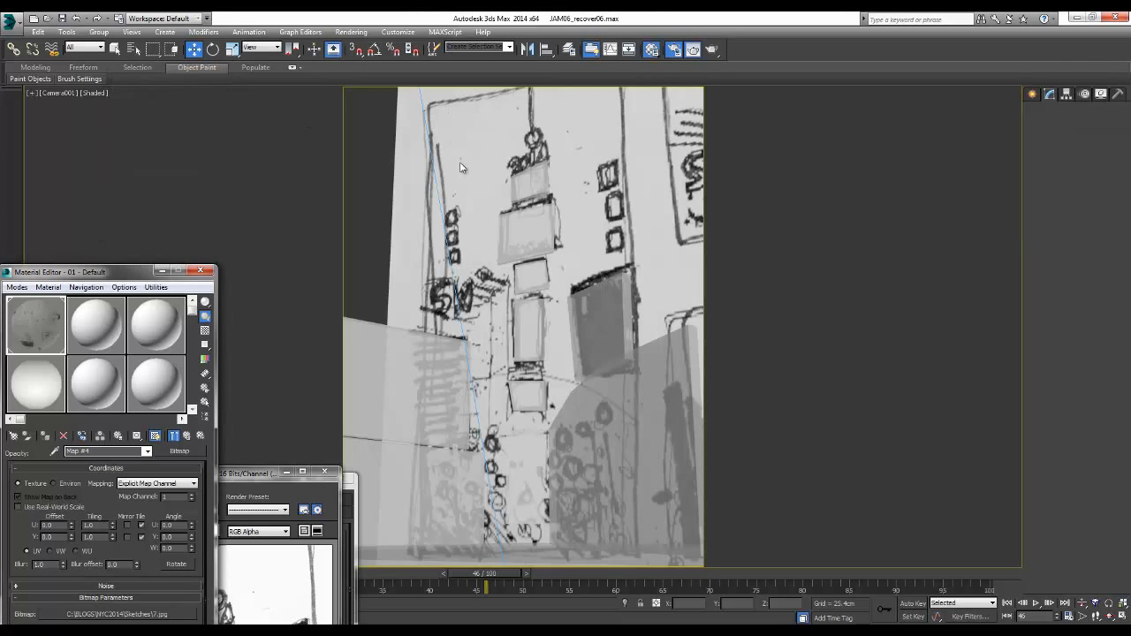
click(341, 218)
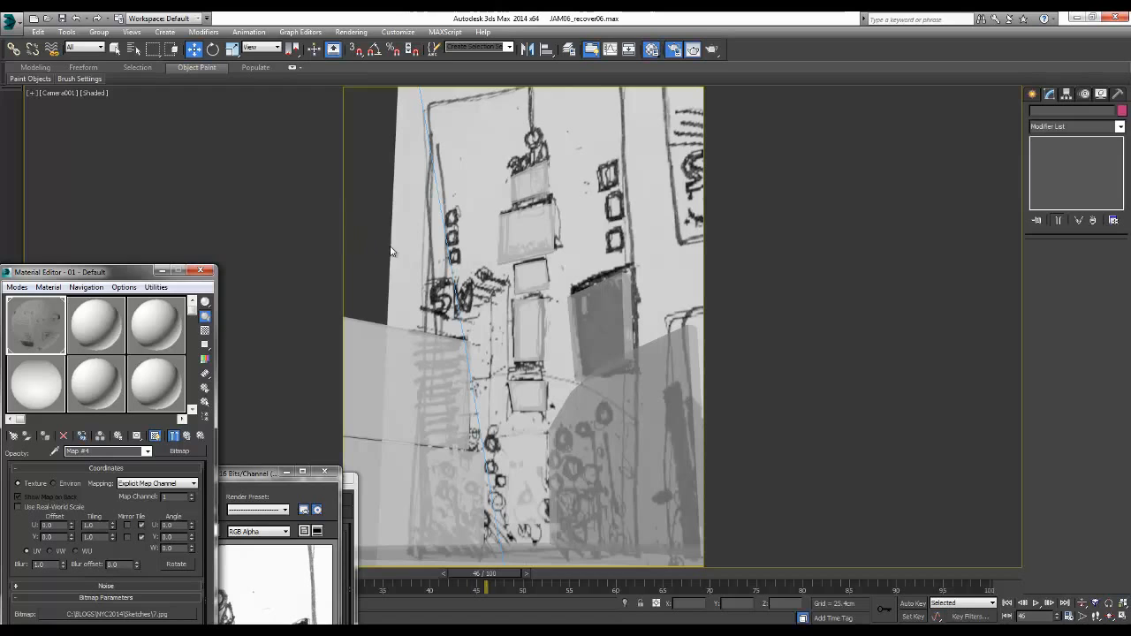
Step: Open the Environment and Effects settings to examine the background colour and environment map
click(351, 32)
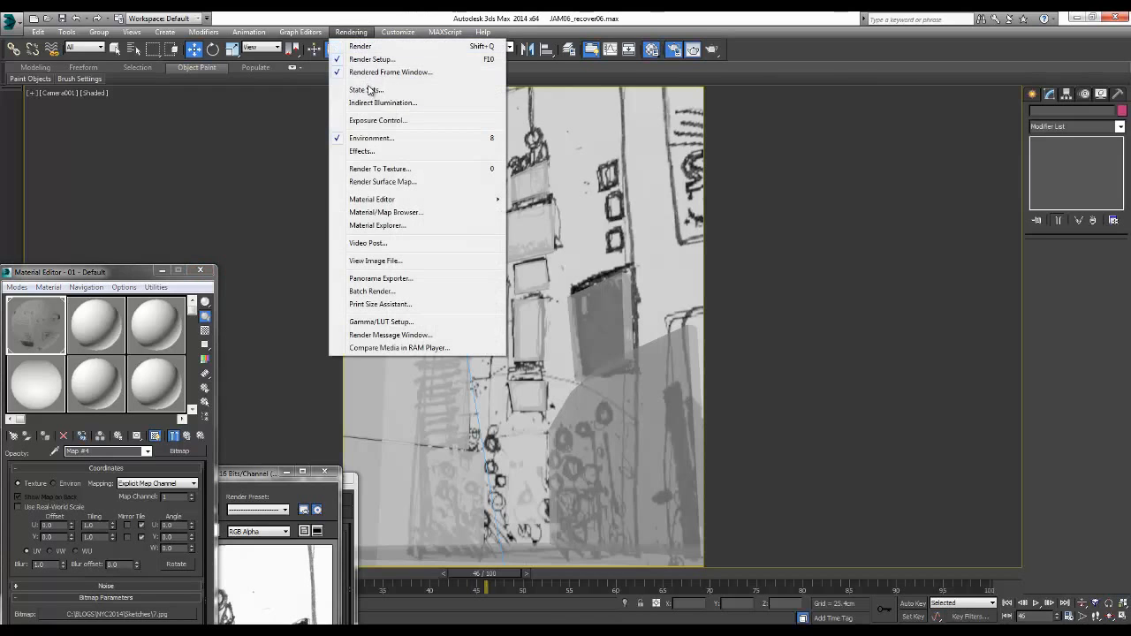
click(379, 139)
click(351, 32)
click(379, 138)
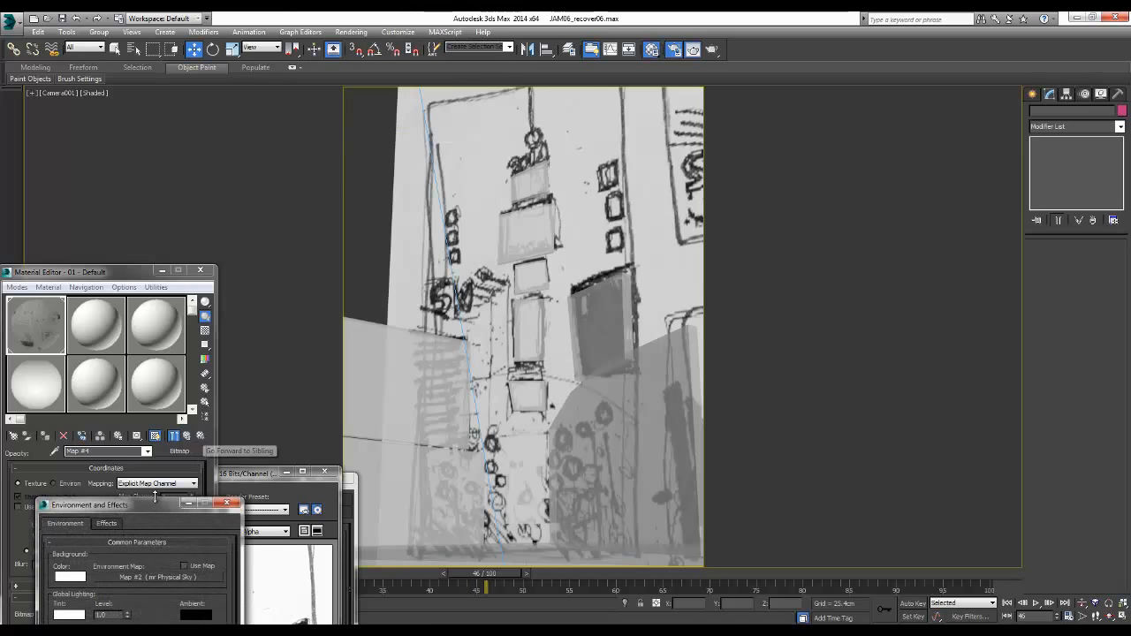
drag(156, 471, 145, 553)
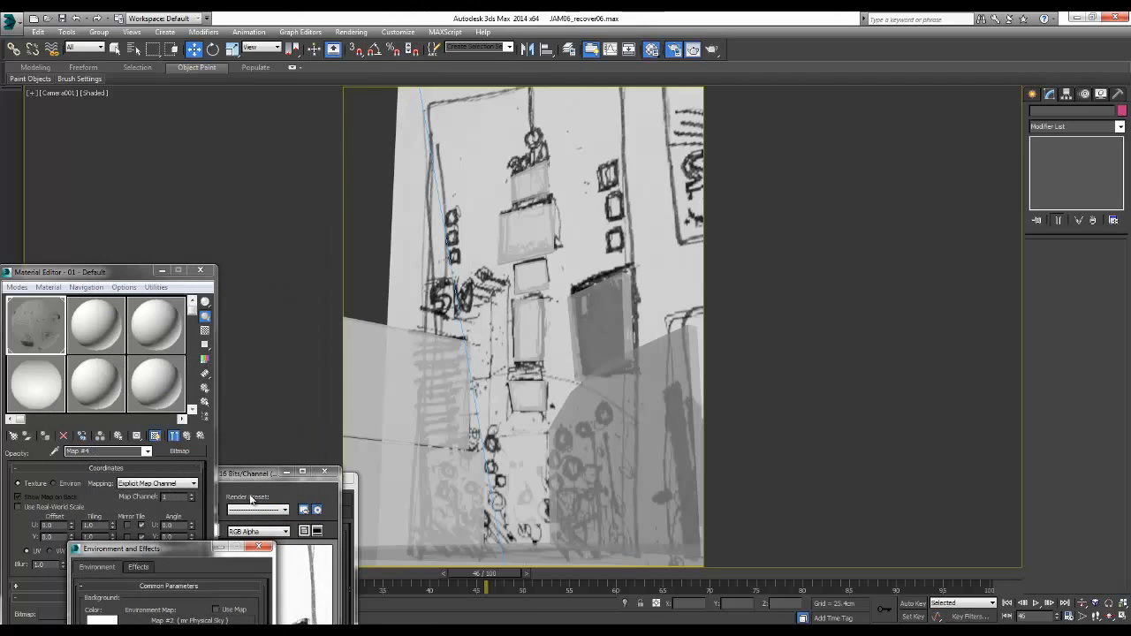
Step: Bring the rendered frame window fully into view to examine the render, and move it clear of the viewport
mouse_move(246, 478)
mouse_down()
mouse_move(244, 448)
mouse_move(244, 471)
mouse_up()
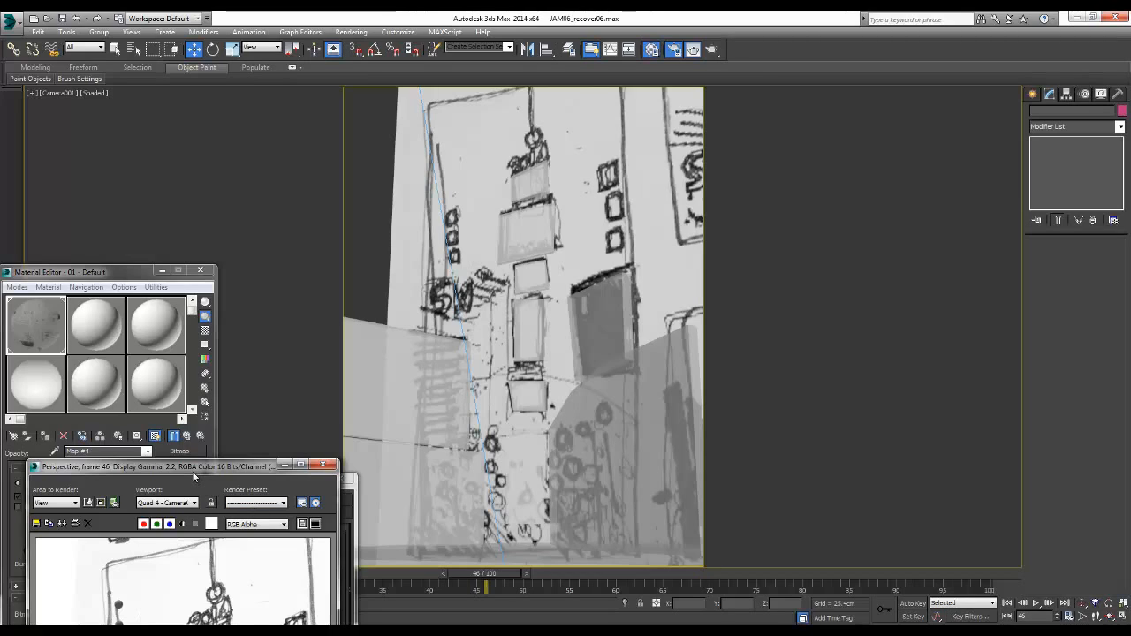
drag(195, 465, 326, 52)
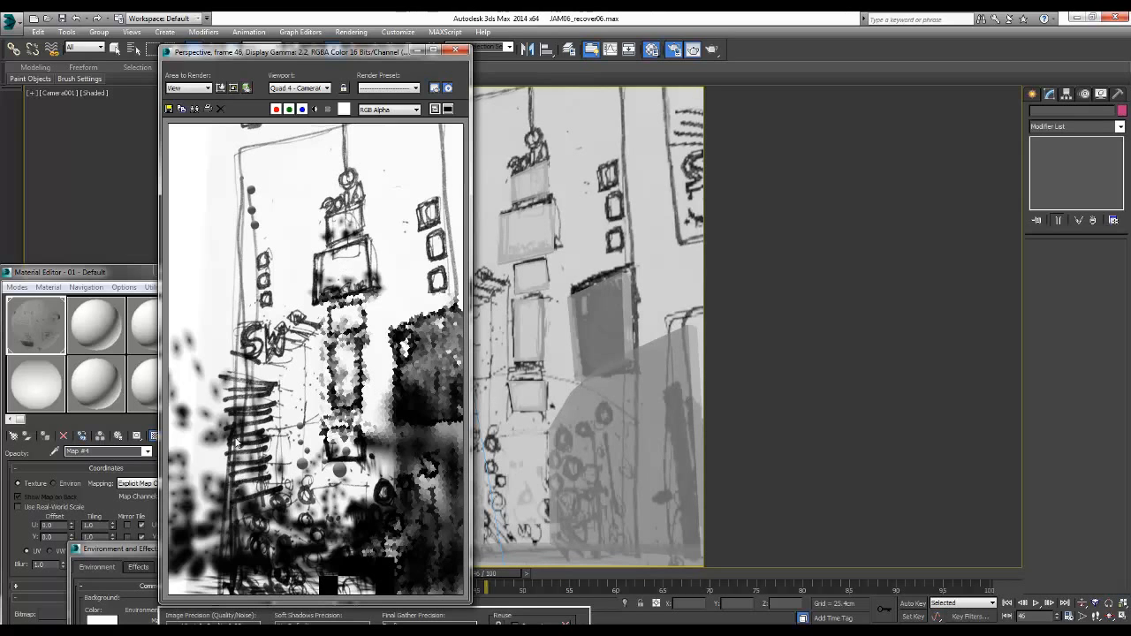
drag(293, 52, 967, 571)
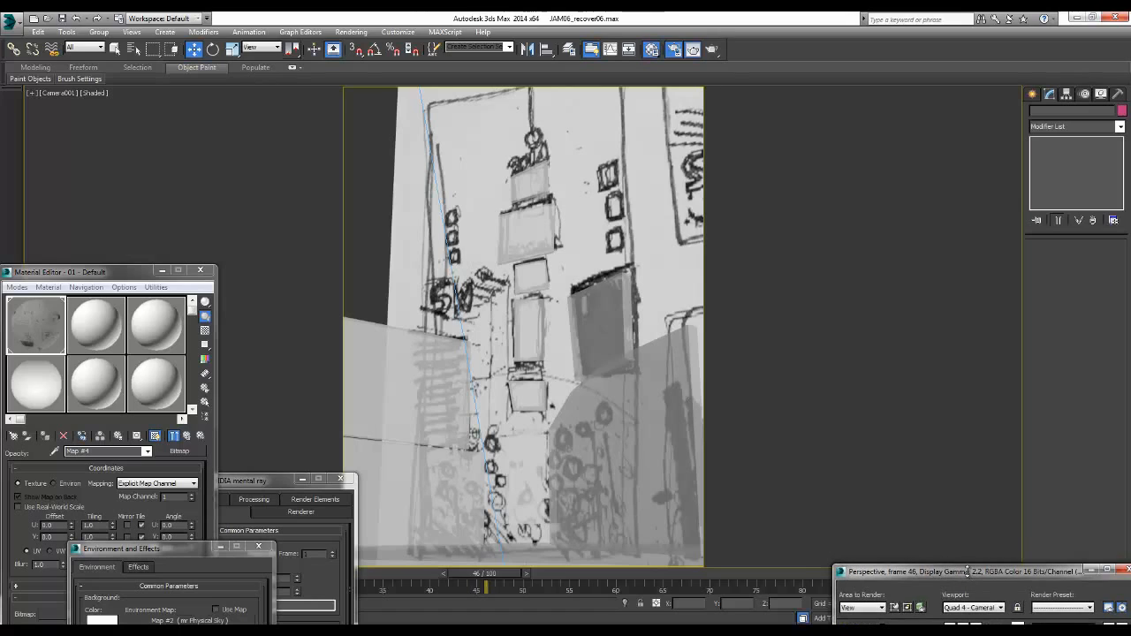
Step: Switch the viewport to Perspective and examine how the boxes are arranged in front of the sketch plane
click(360, 146)
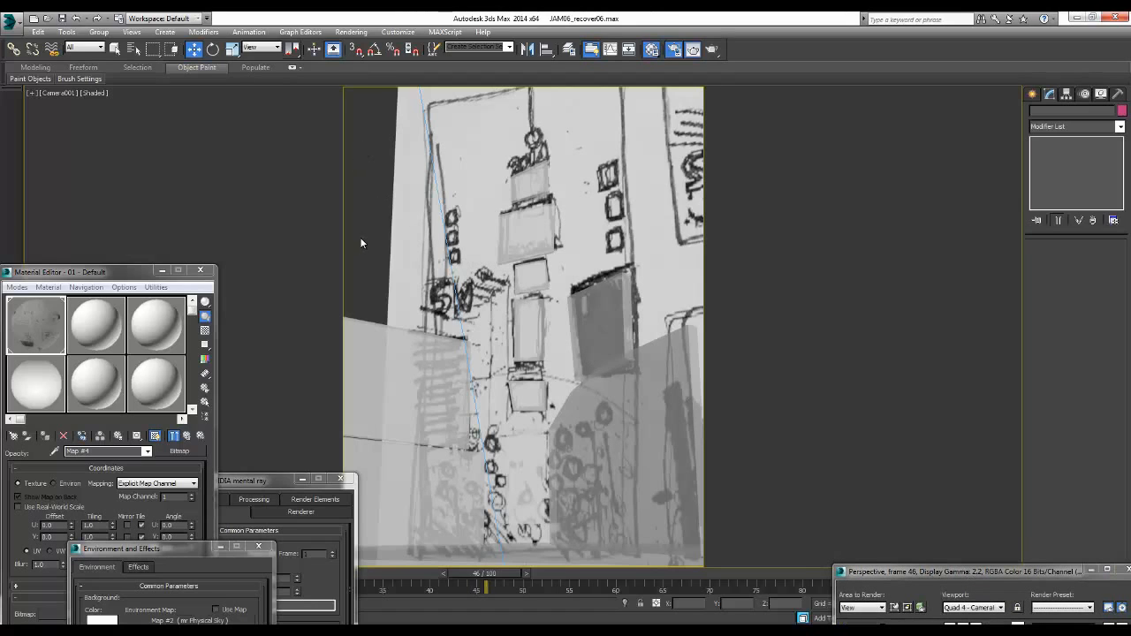
key(p)
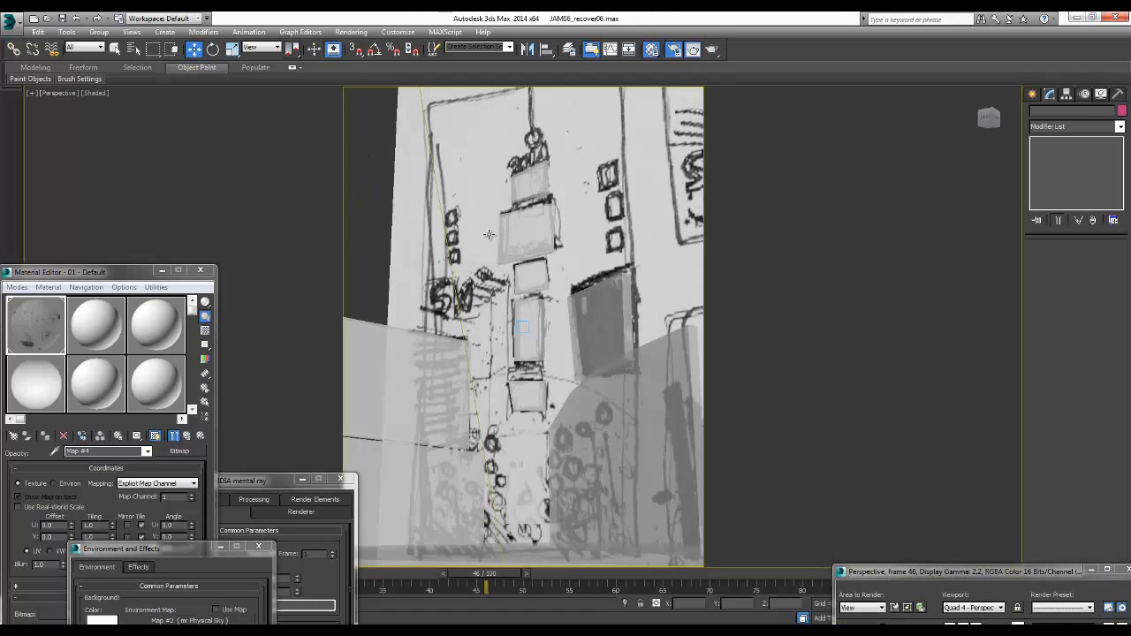
alt+middle_drag(489, 235, 388, 255)
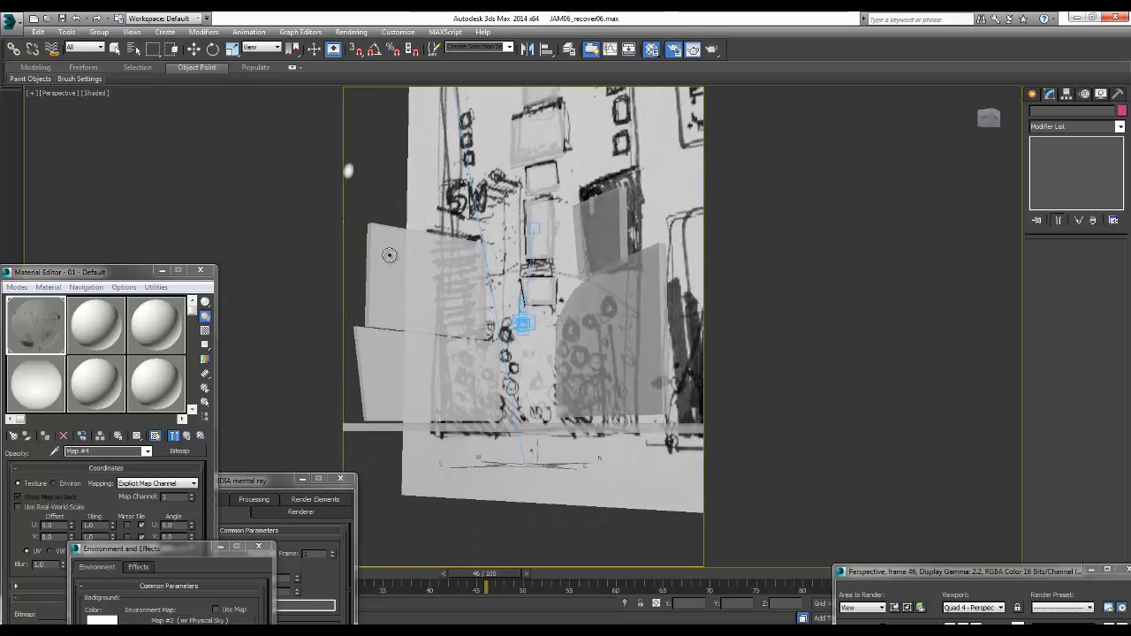
key(Up)
mouse_move(437, 233)
mouse_down()
mouse_move(463, 206)
mouse_move(482, 257)
mouse_move(488, 201)
mouse_move(453, 286)
mouse_move(476, 281)
mouse_up()
key(Down)
mouse_move(565, 146)
mouse_down()
mouse_move(552, 155)
mouse_move(543, 132)
mouse_up()
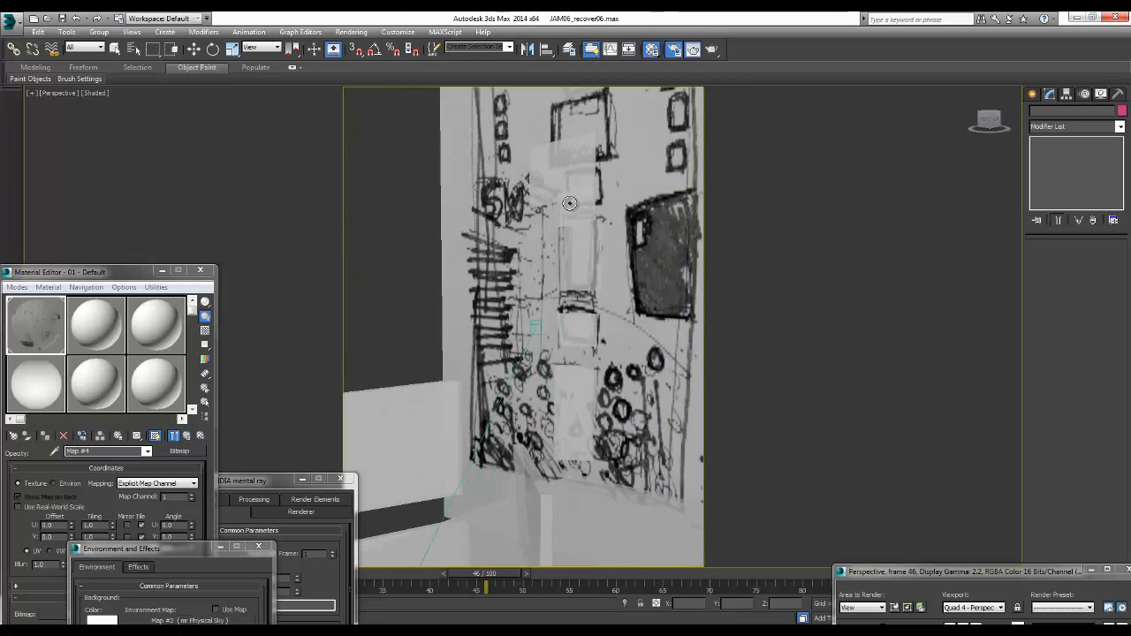
Step: Turn on edged faces in the shaded Perspective view and examine the sketch plane and boxes from the side
key(F3)
key(F3)
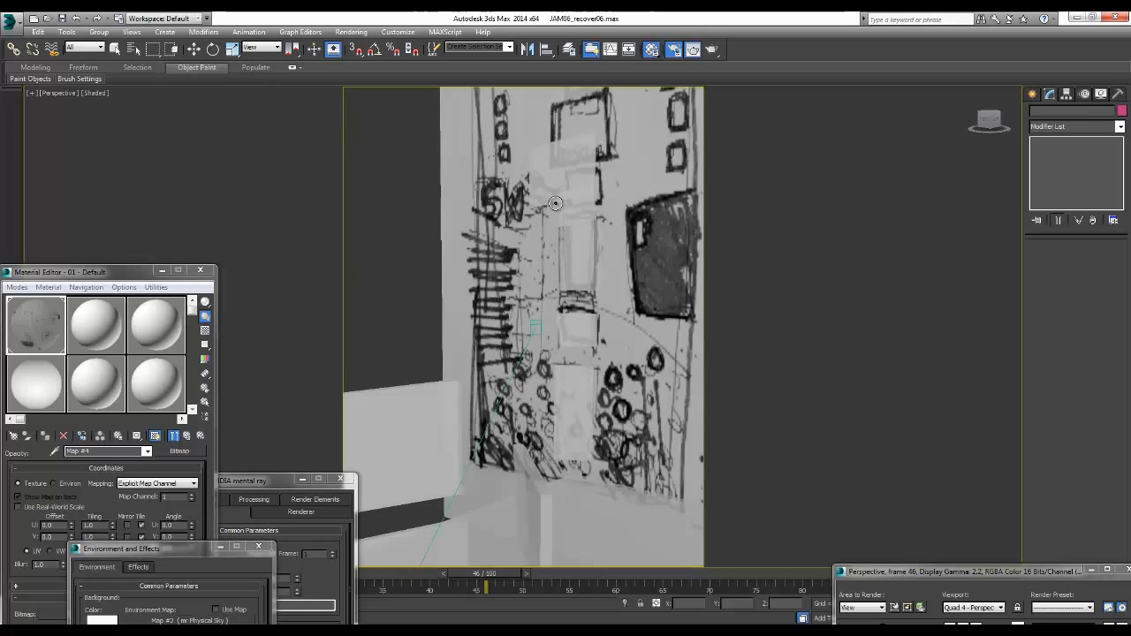
key(F4)
mouse_move(555, 203)
mouse_down()
mouse_move(534, 188)
mouse_move(555, 197)
mouse_up()
key(Up)
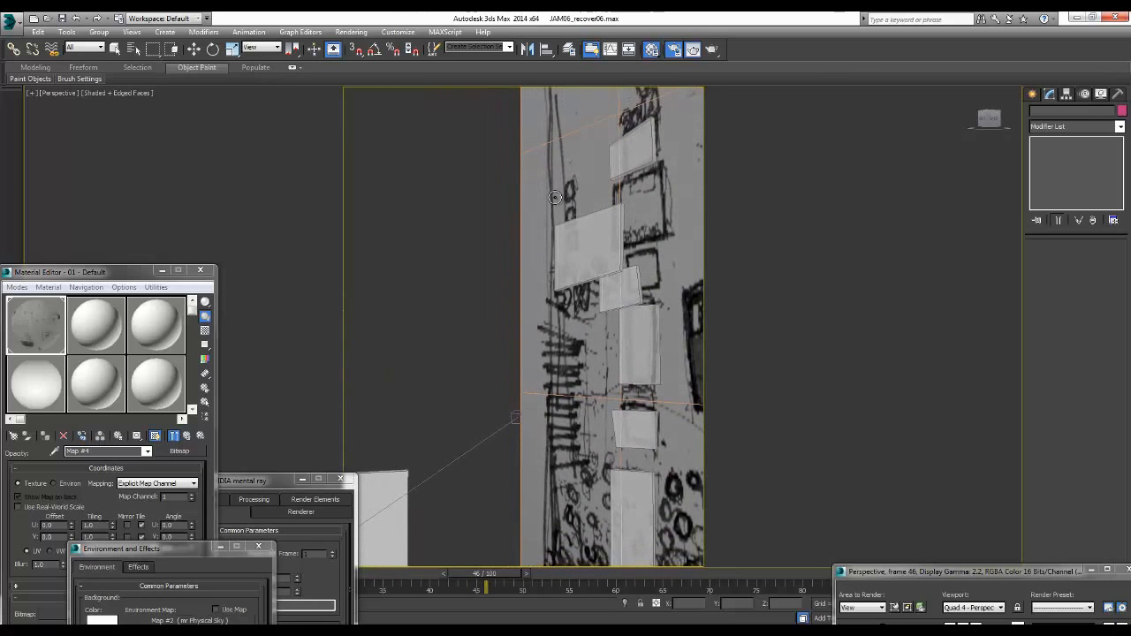
key(Left)
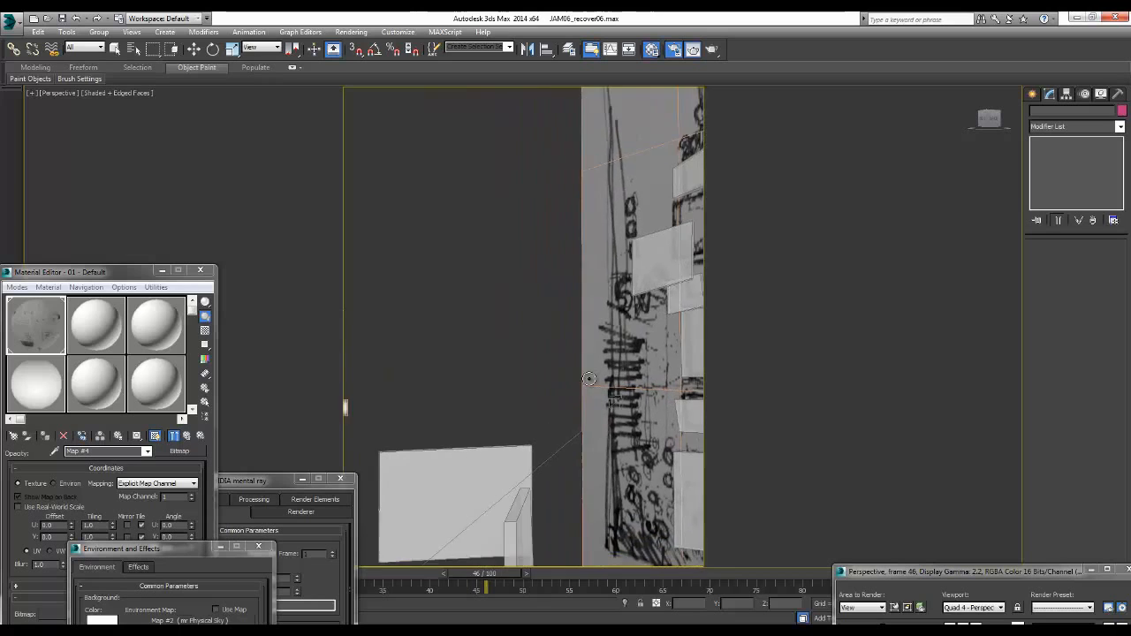
drag(630, 274, 610, 356)
key(Left)
key(Right)
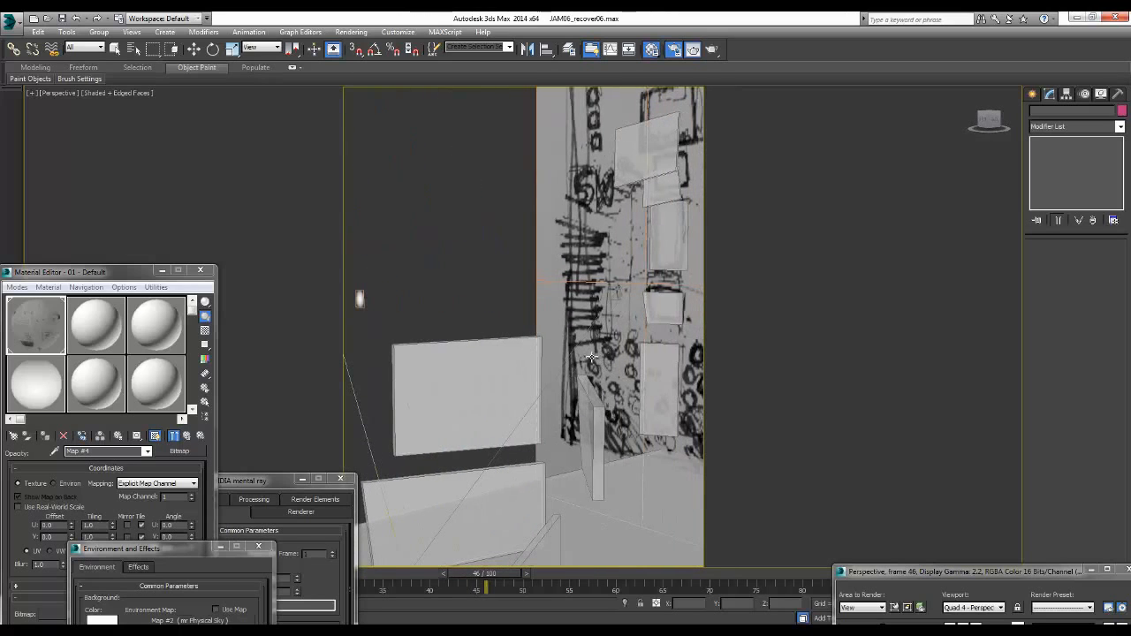
Step: Select the mesh made of the billboard boxes and examine its placement in front of the sketch plane
right_click(449, 377)
click(449, 377)
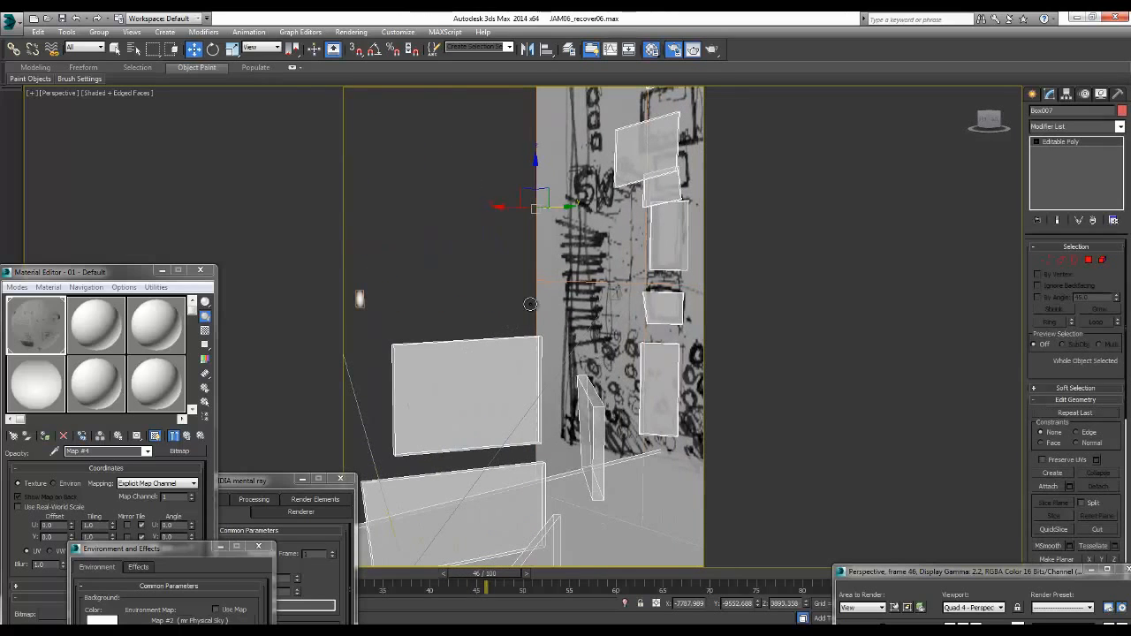
key(Down)
mouse_move(531, 305)
mouse_down()
mouse_move(589, 244)
mouse_move(530, 305)
mouse_up()
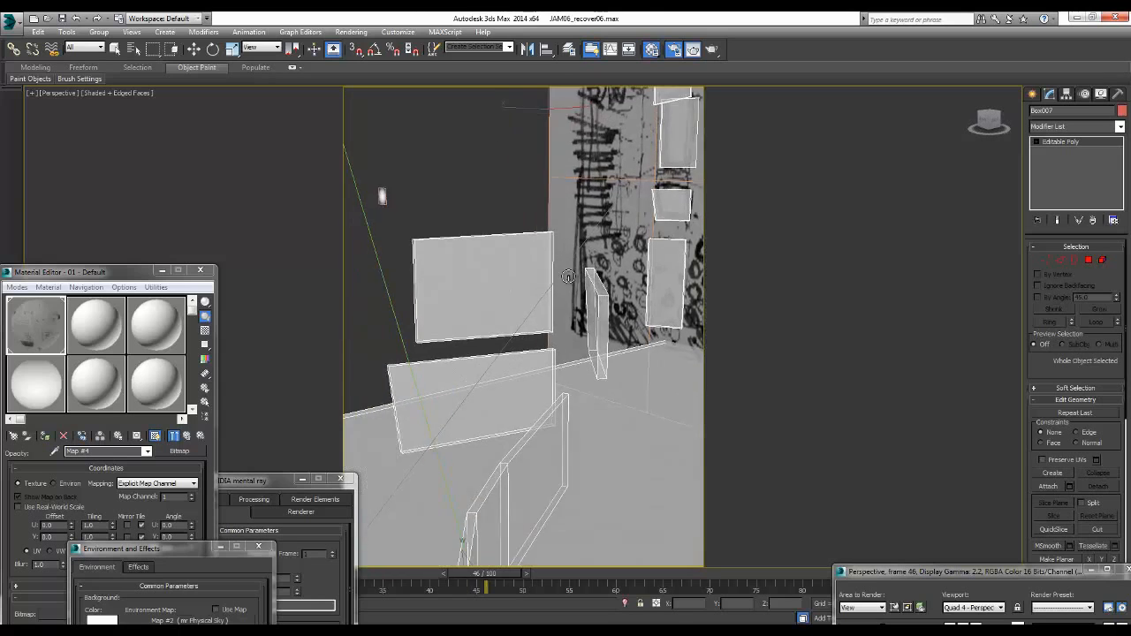
key(Down)
key(Left)
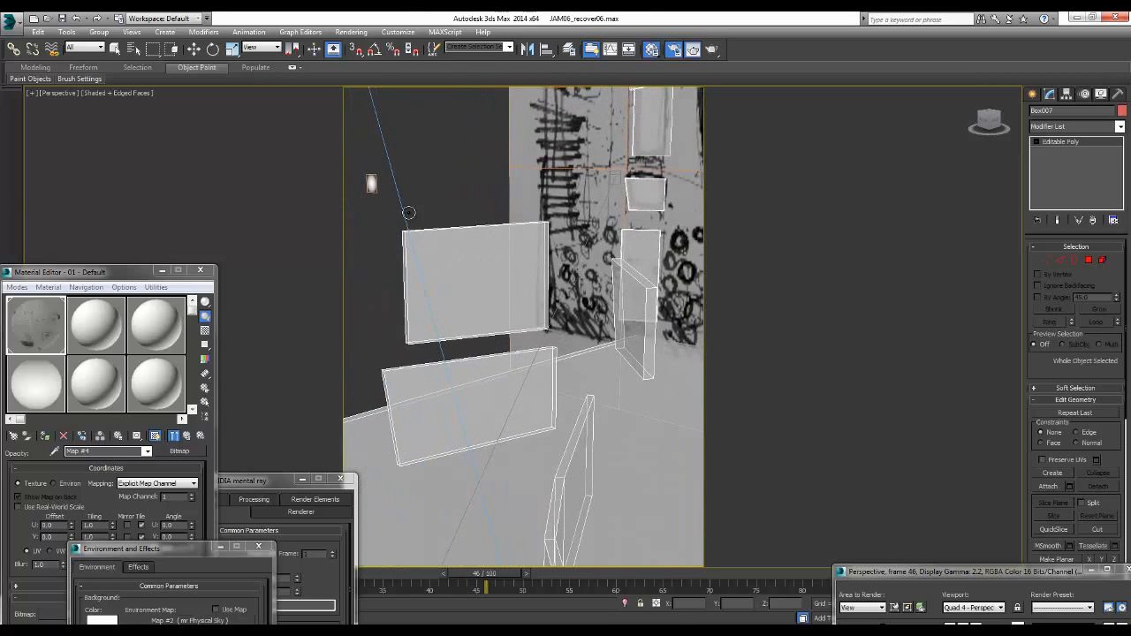
Step: Return the viewport to the Camera001 view and clear the selection of the billboard boxes
click(74, 94)
mouse_move(242, 107)
click(278, 106)
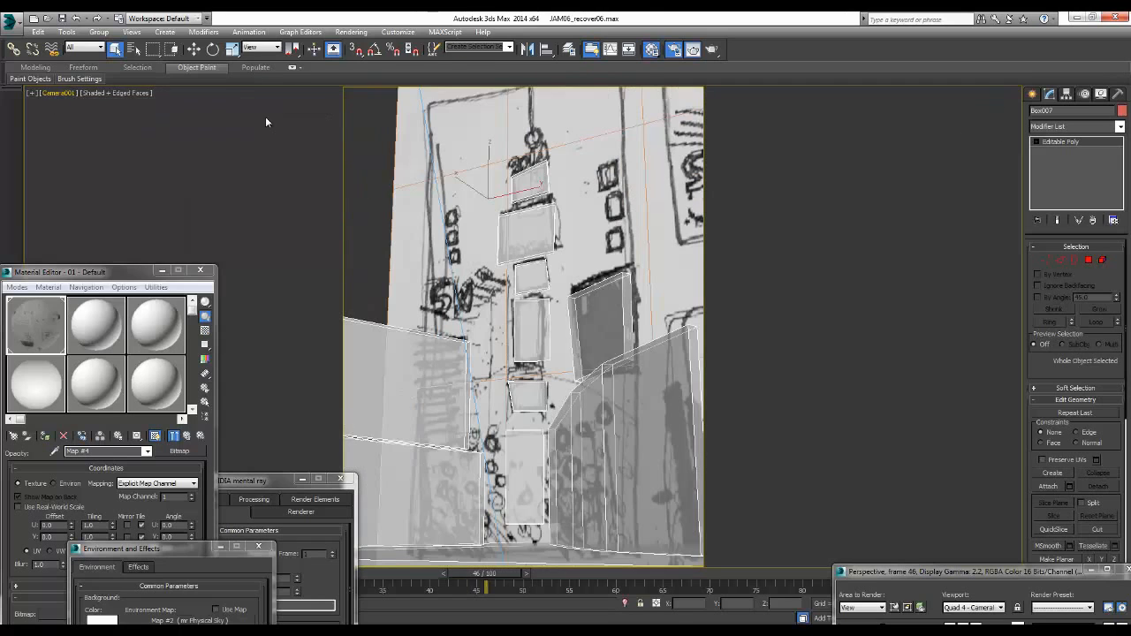
click(589, 404)
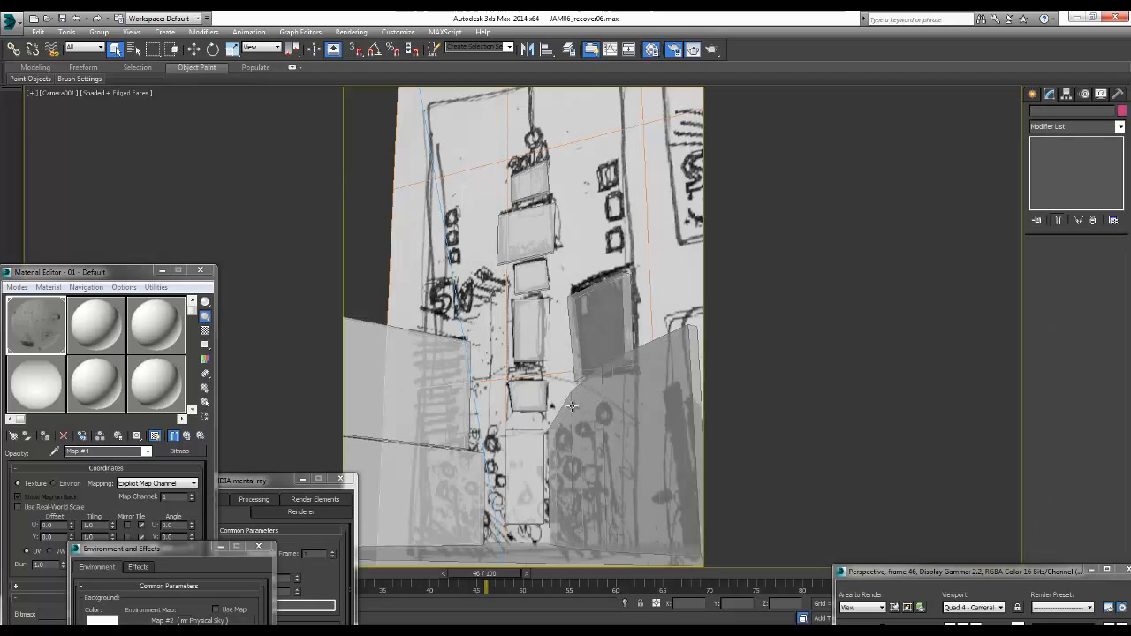
Step: Place the rendered frame window beside the camera viewport to compare the render with the box geometry
click(868, 573)
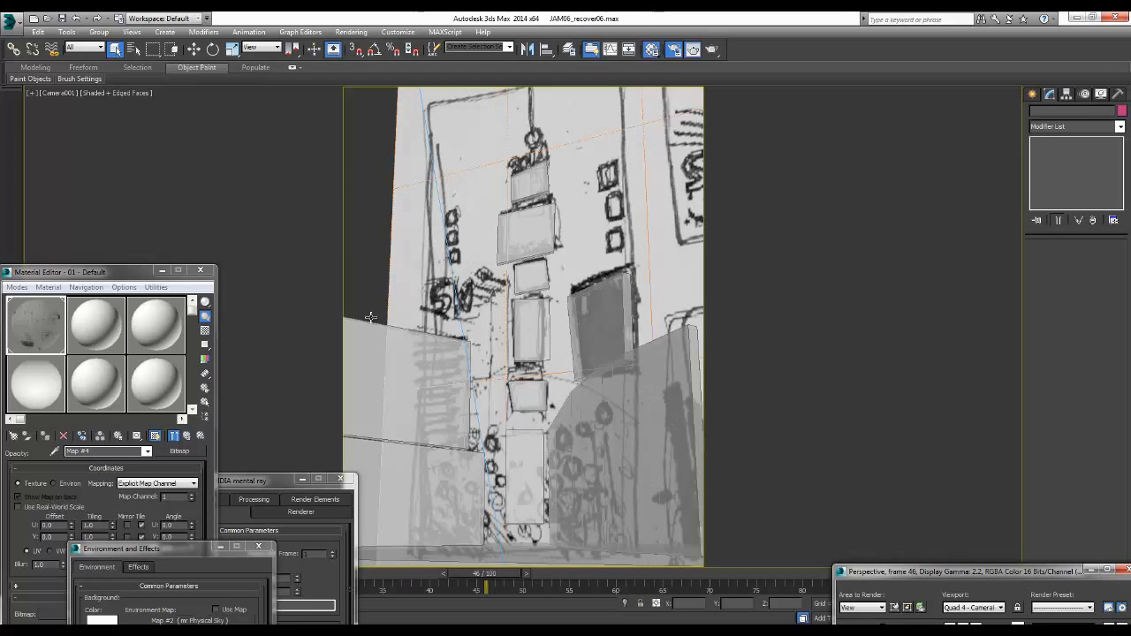
click(406, 367)
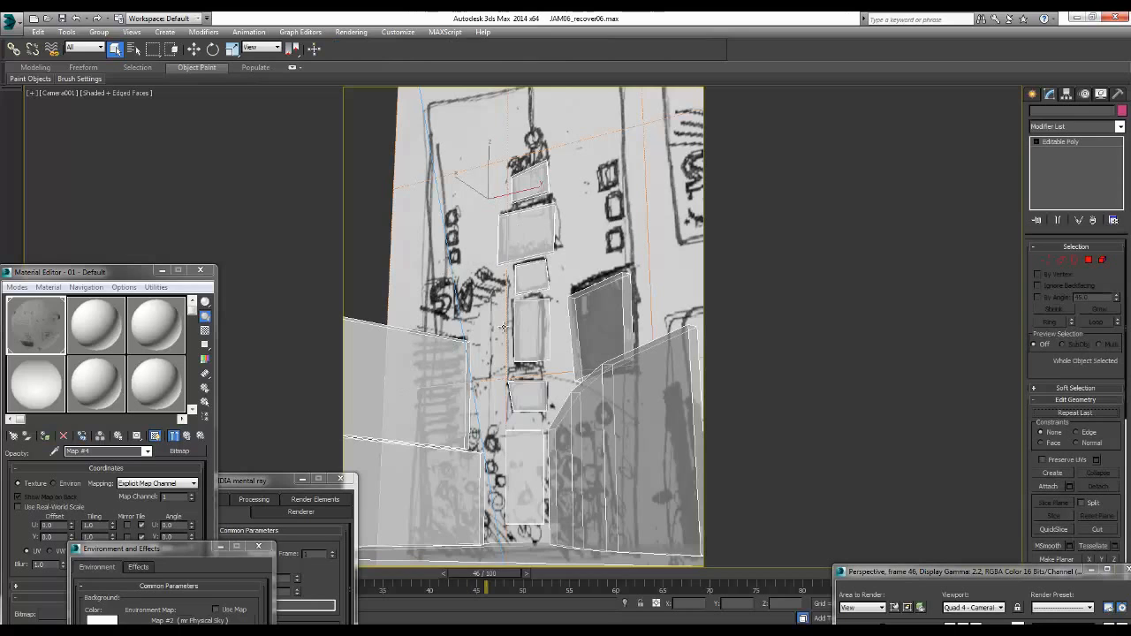
drag(881, 572, 763, 69)
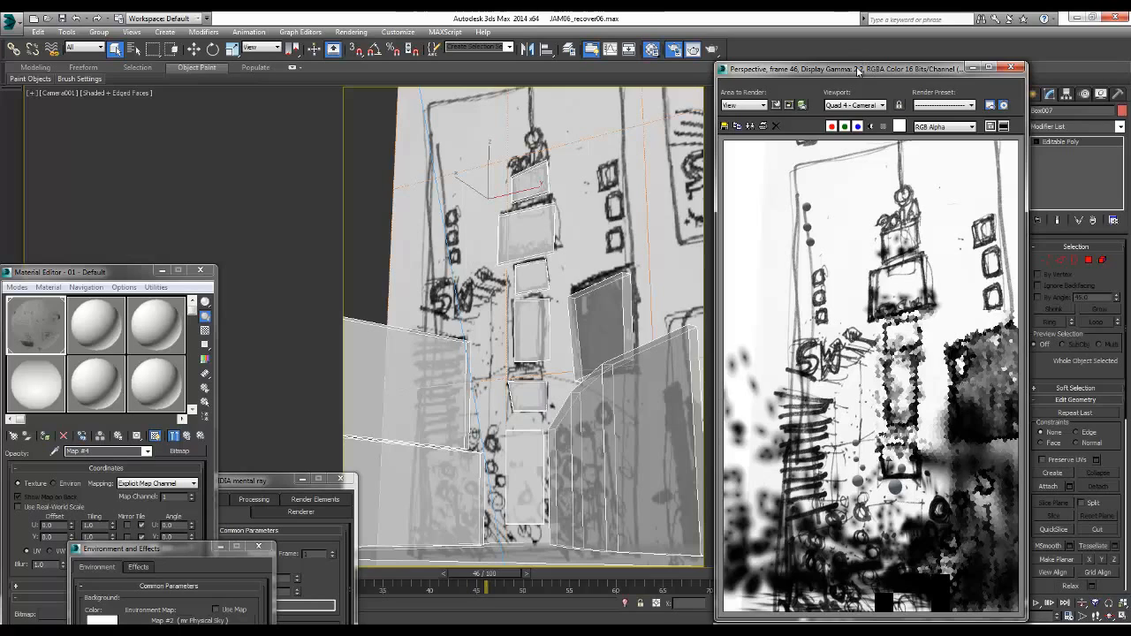
drag(857, 70, 960, 78)
click(360, 194)
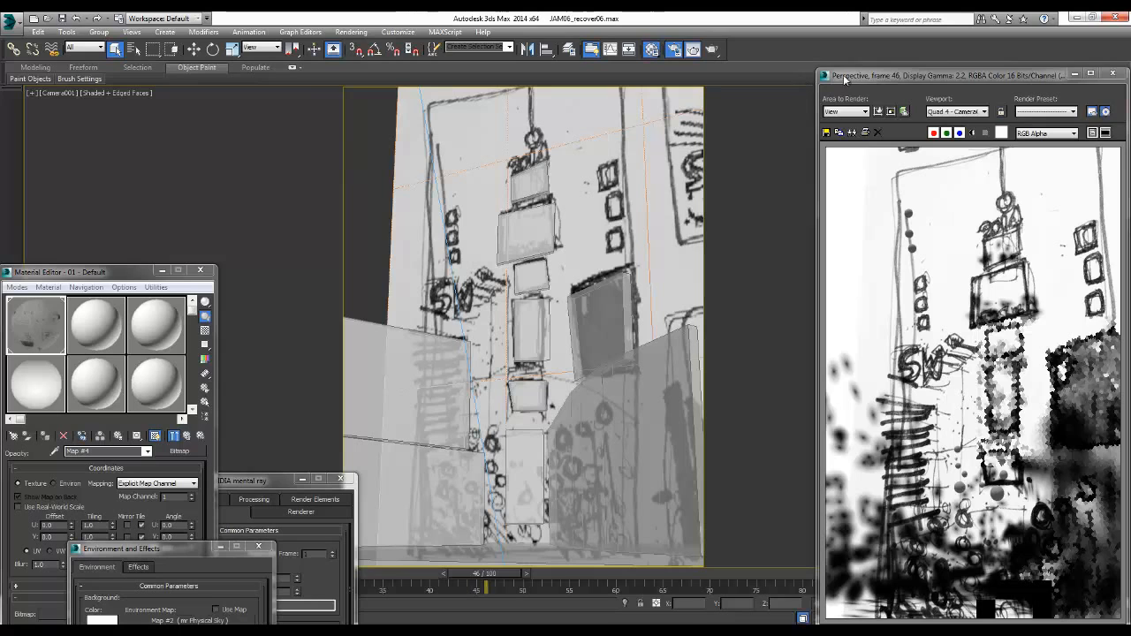
drag(844, 77, 899, 76)
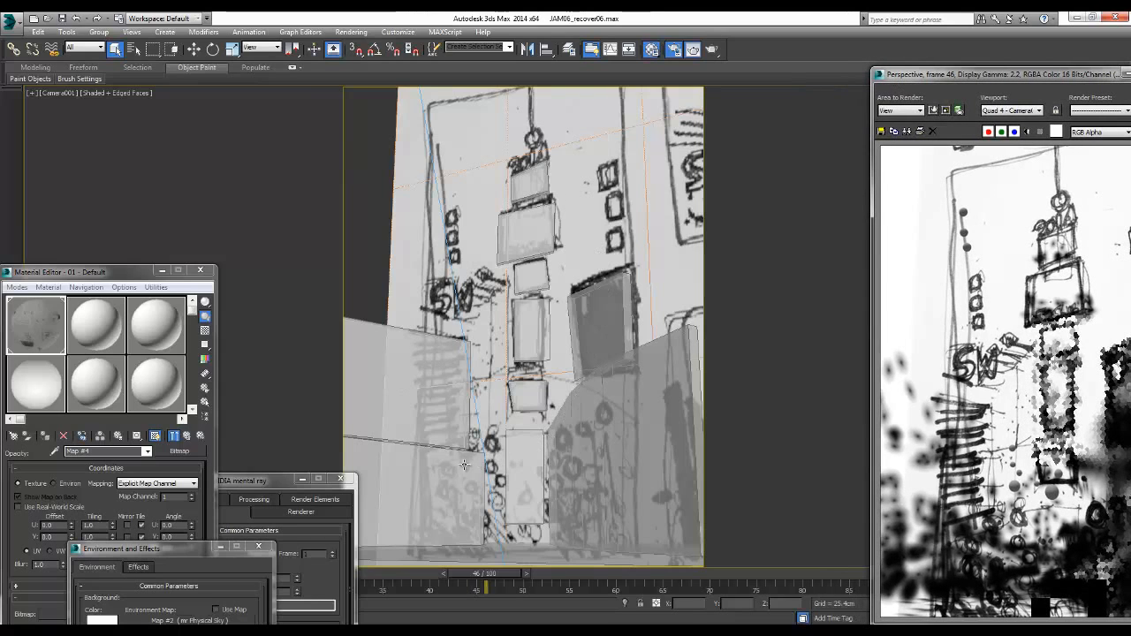
Step: Open the object properties of the billboard box mesh, check its Renderable option, and dismiss the dialog
click(400, 363)
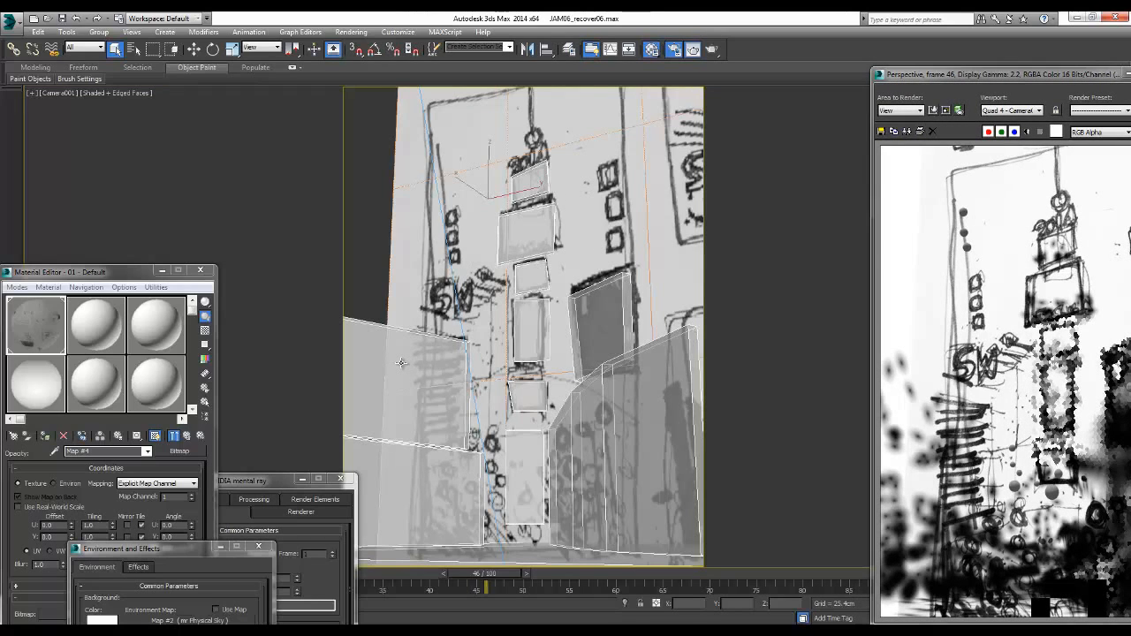
right_click(401, 362)
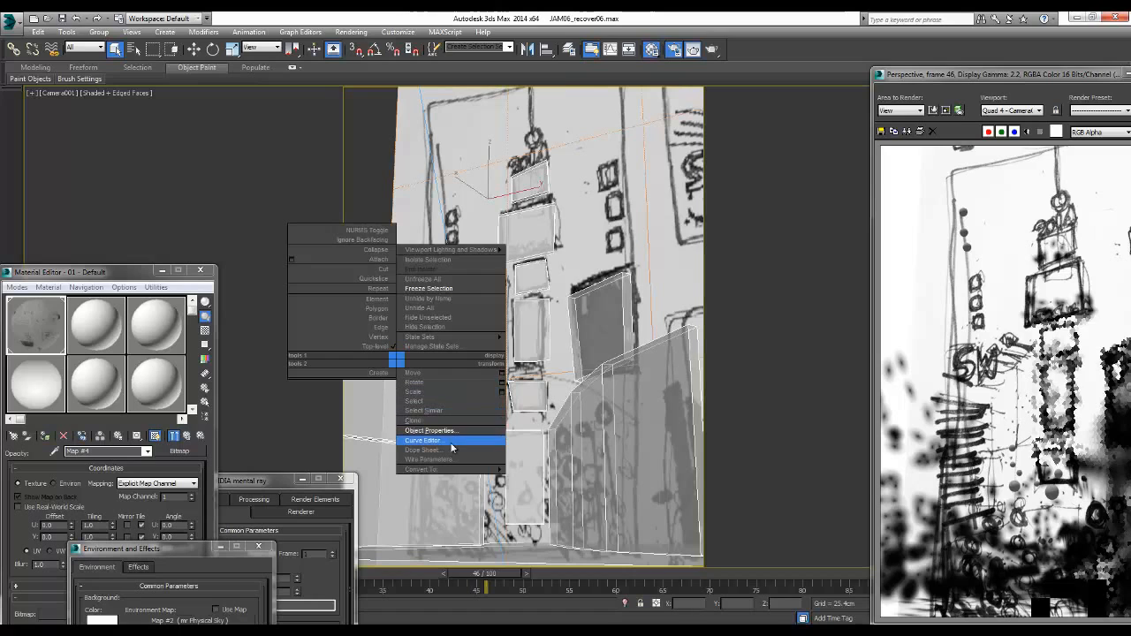
click(420, 430)
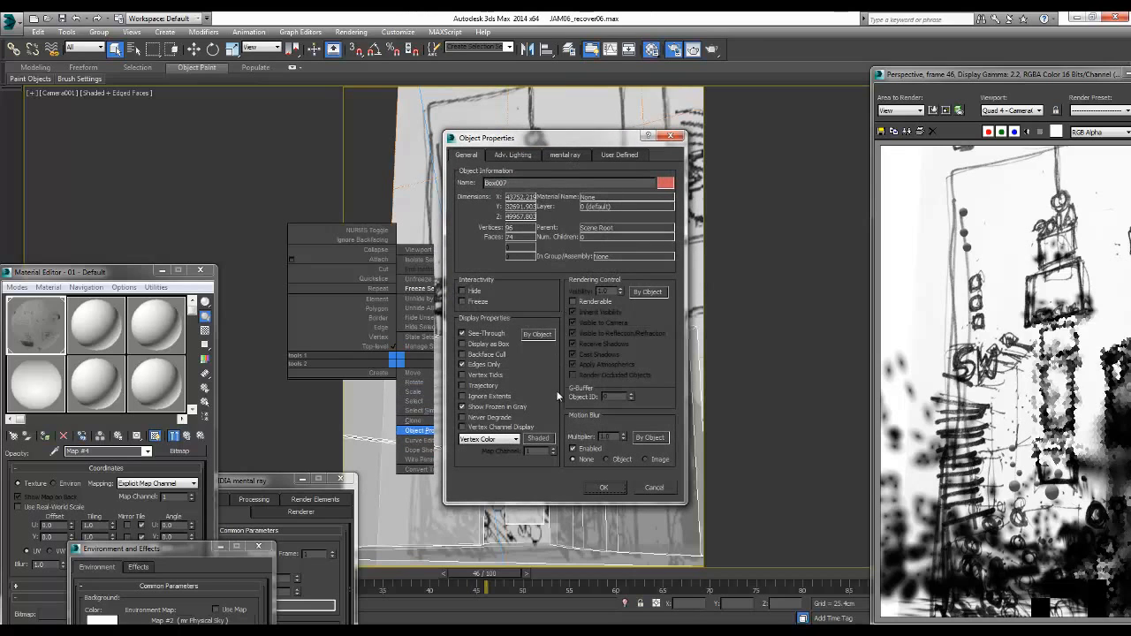
click(573, 302)
click(672, 137)
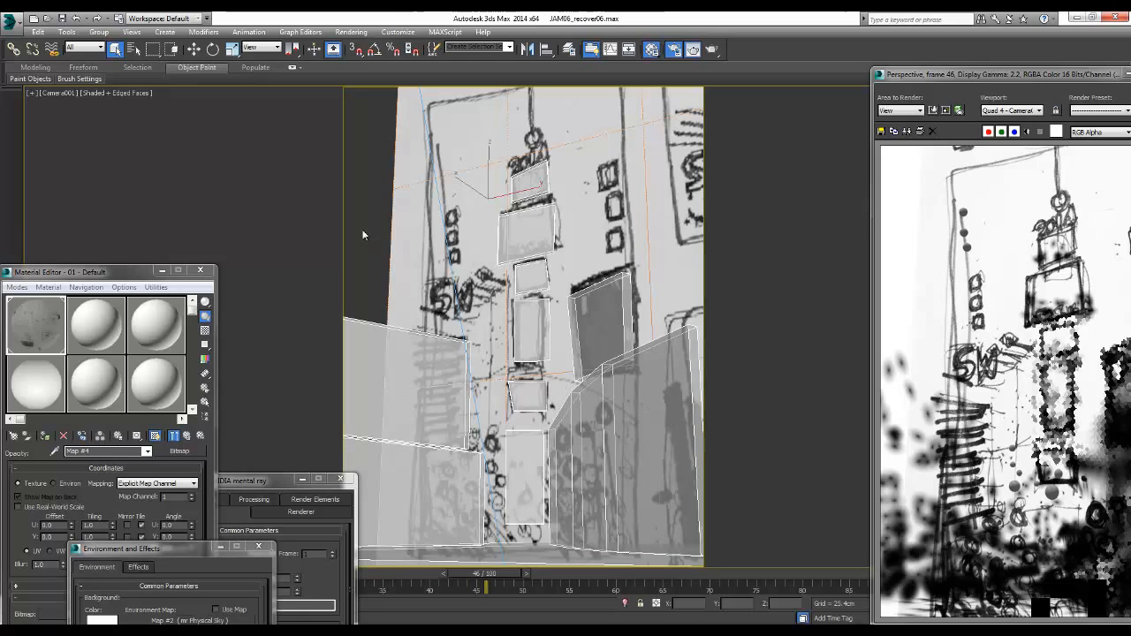
Step: Create a sphere in front of the sketch plane, above the billboard boxes, in the Perspective view
click(359, 254)
key(p)
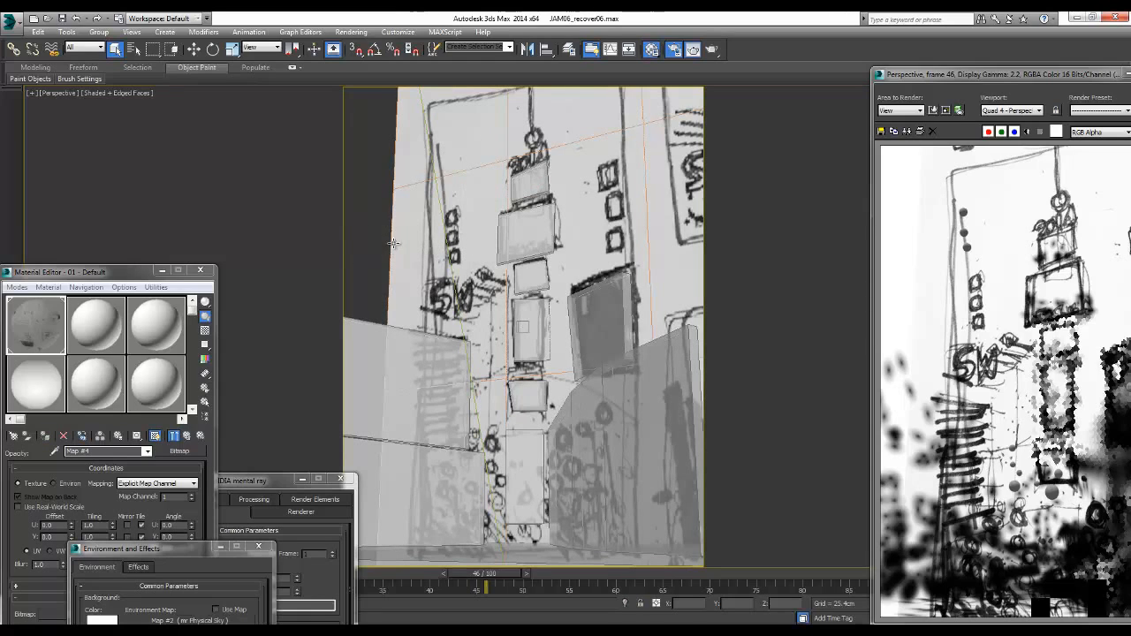
alt+middle_drag(401, 245, 392, 269)
key(q)
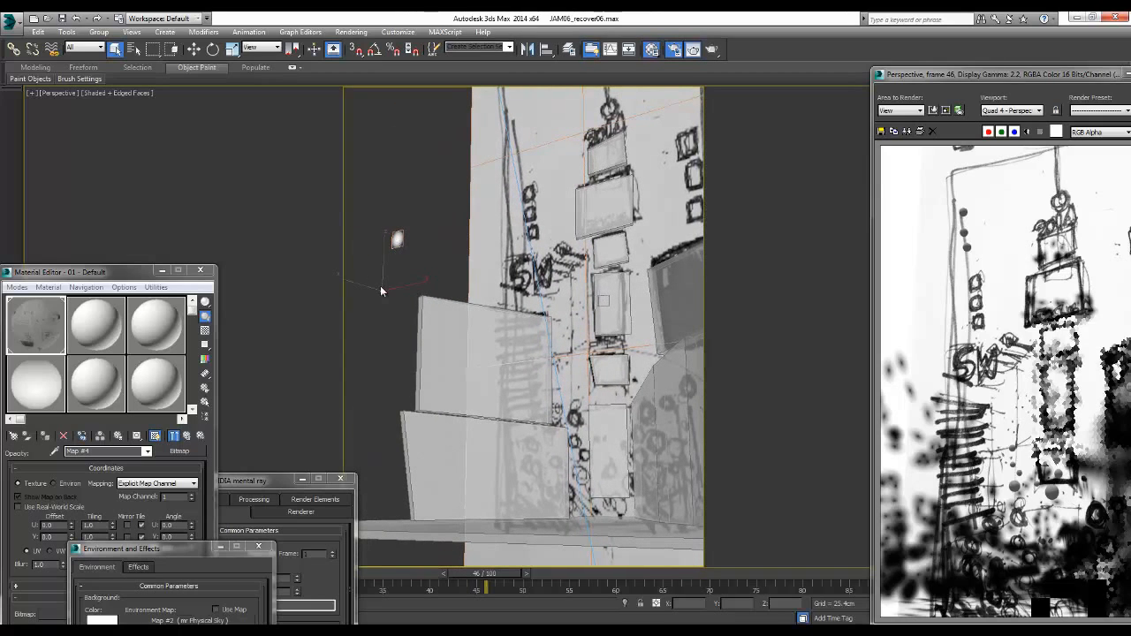
right_click(378, 283)
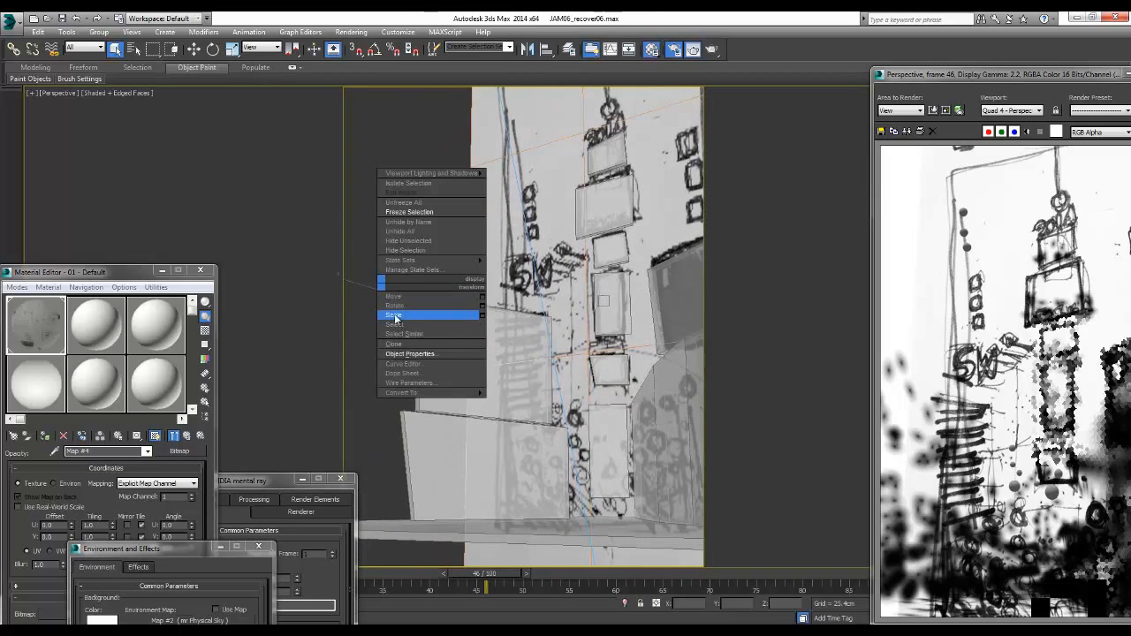
click(397, 311)
drag(404, 32, 337, 497)
drag(402, 284, 523, 324)
right_click(400, 305)
click(417, 303)
key(Up)
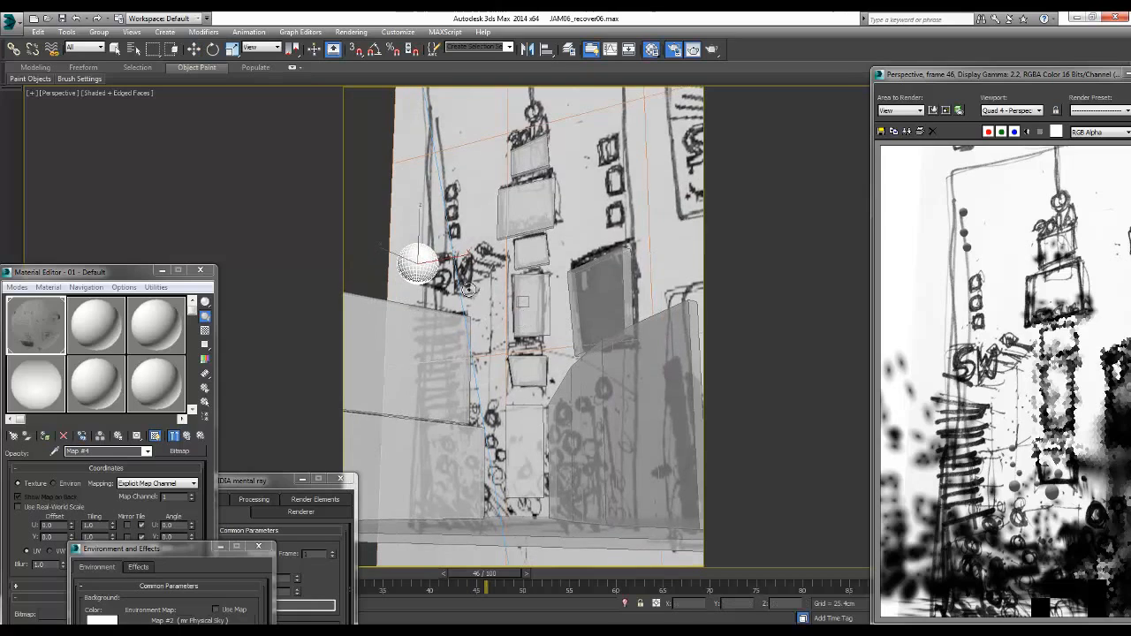
key(w)
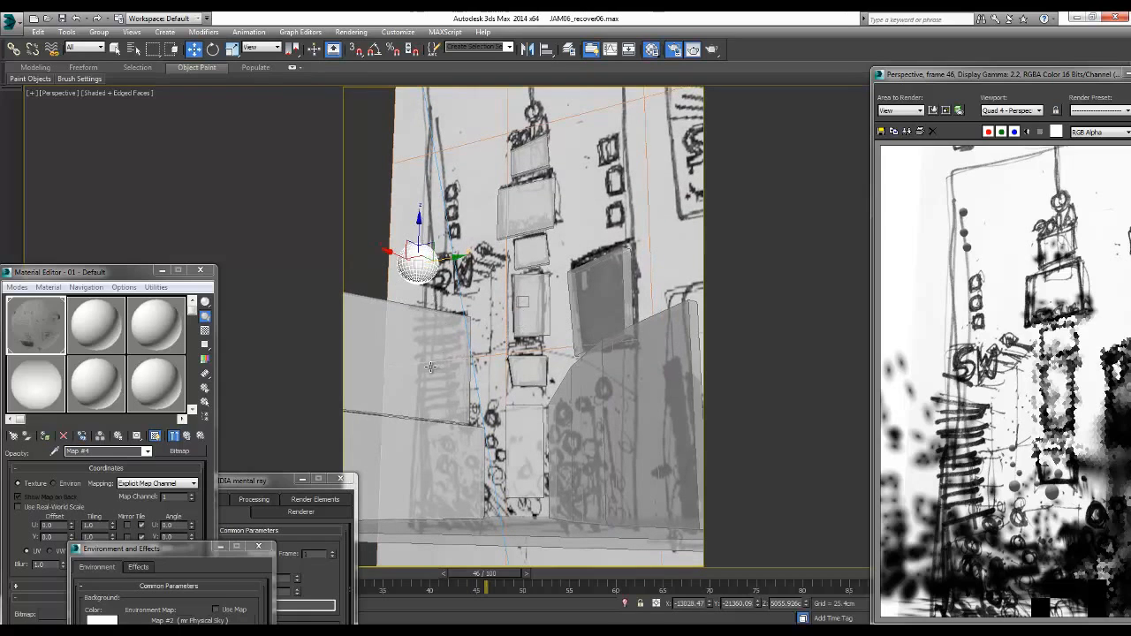
Step: Replace Plane003 with the new sphere in the Object Paint list of objects to paint with
click(430, 366)
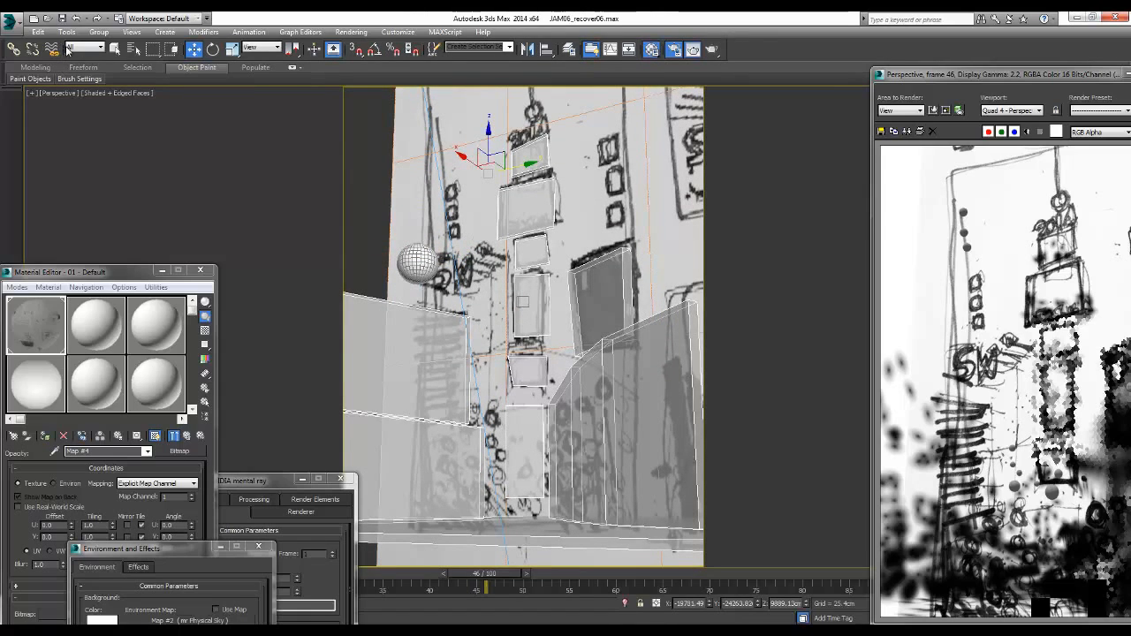
click(294, 70)
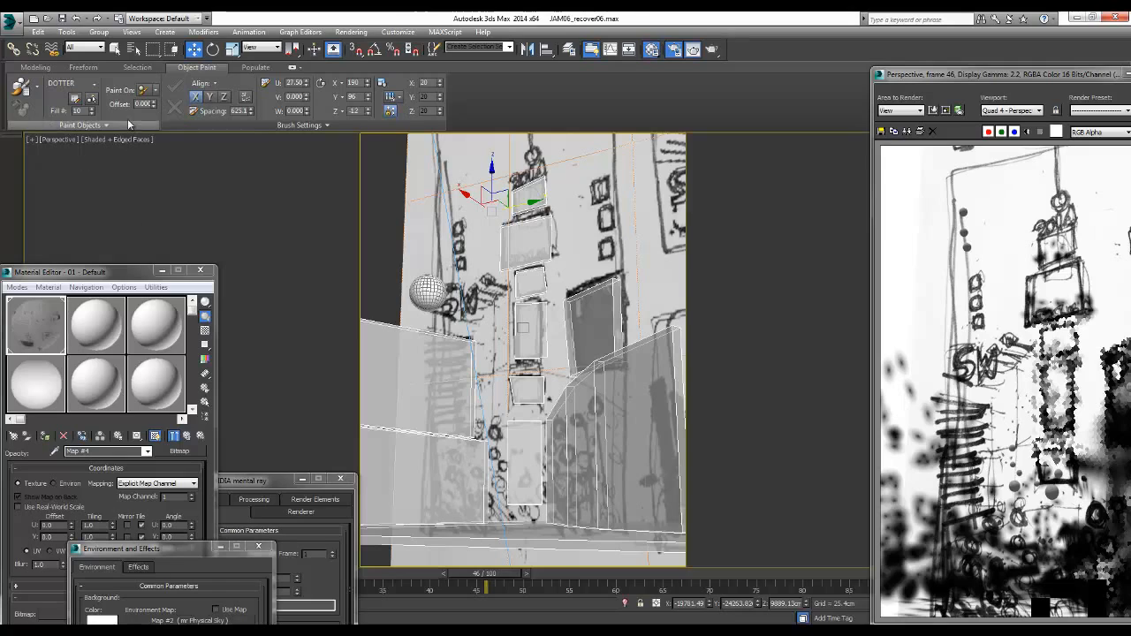
click(74, 98)
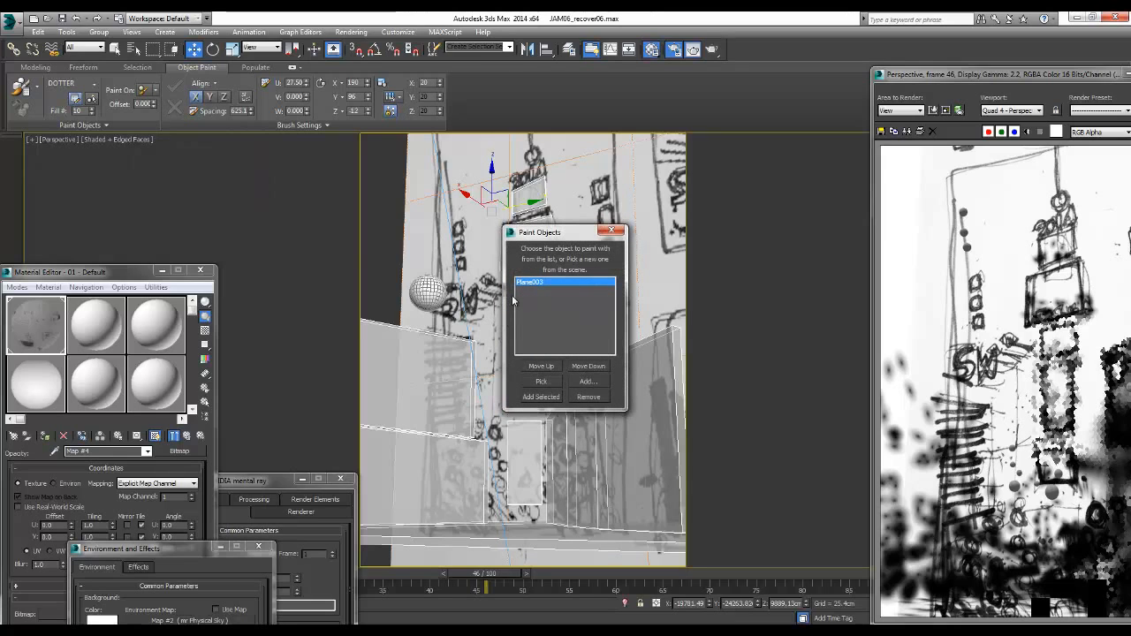
click(587, 397)
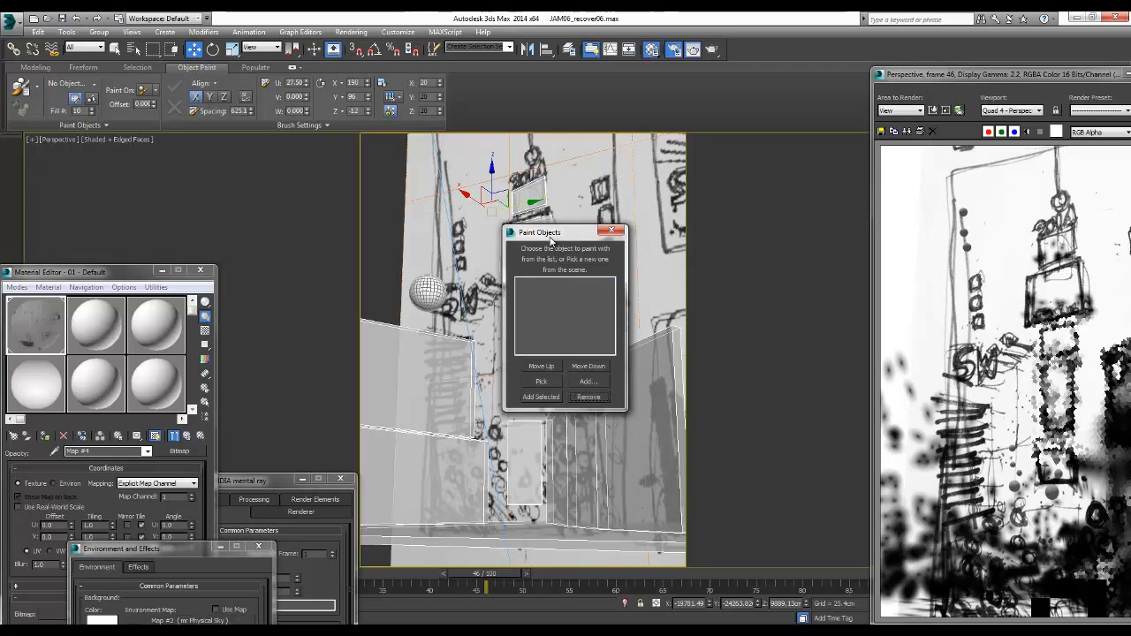
drag(551, 235, 596, 205)
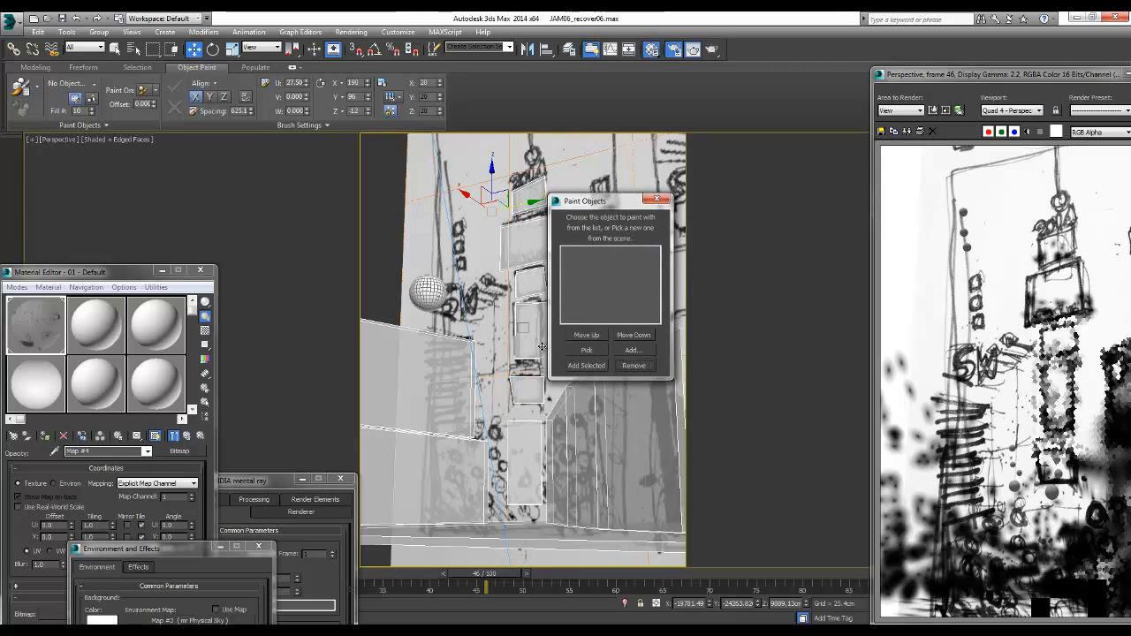
click(586, 350)
click(430, 289)
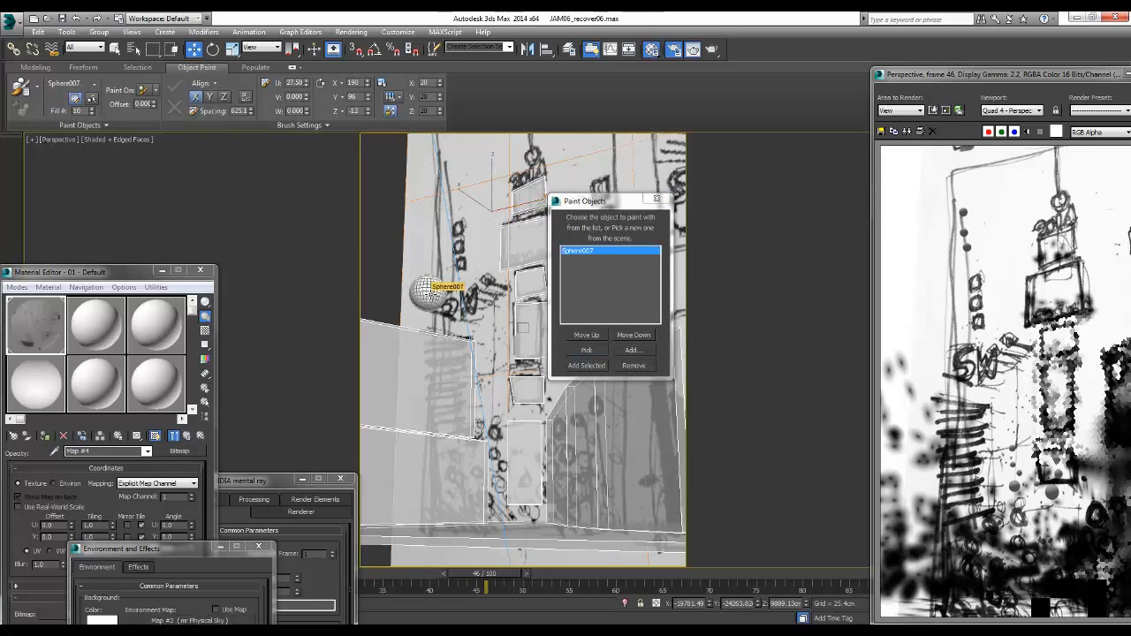
drag(571, 200, 750, 244)
Step: Select the billboard box mesh and paint spheres across its side walls, central boxes and floor with Object Paint
click(384, 173)
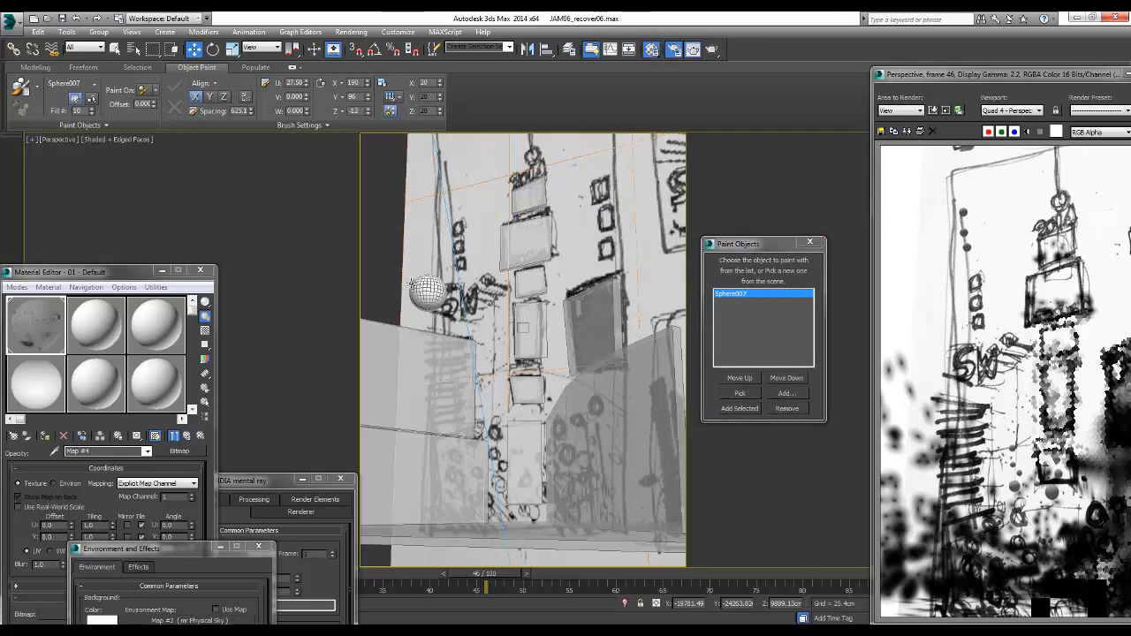
click(370, 344)
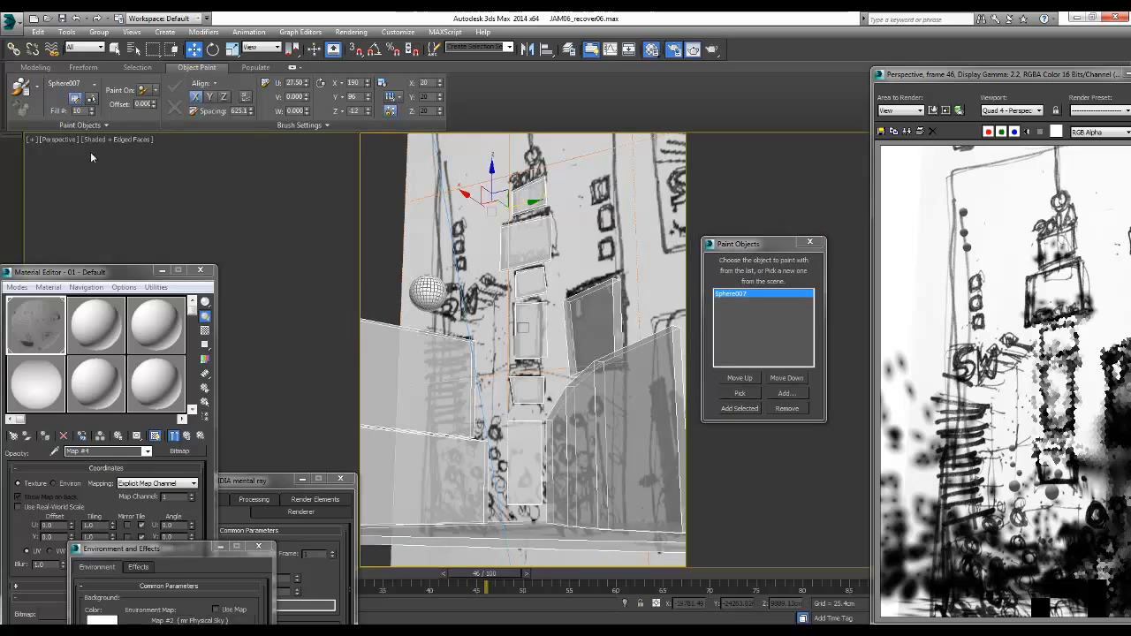
click(26, 92)
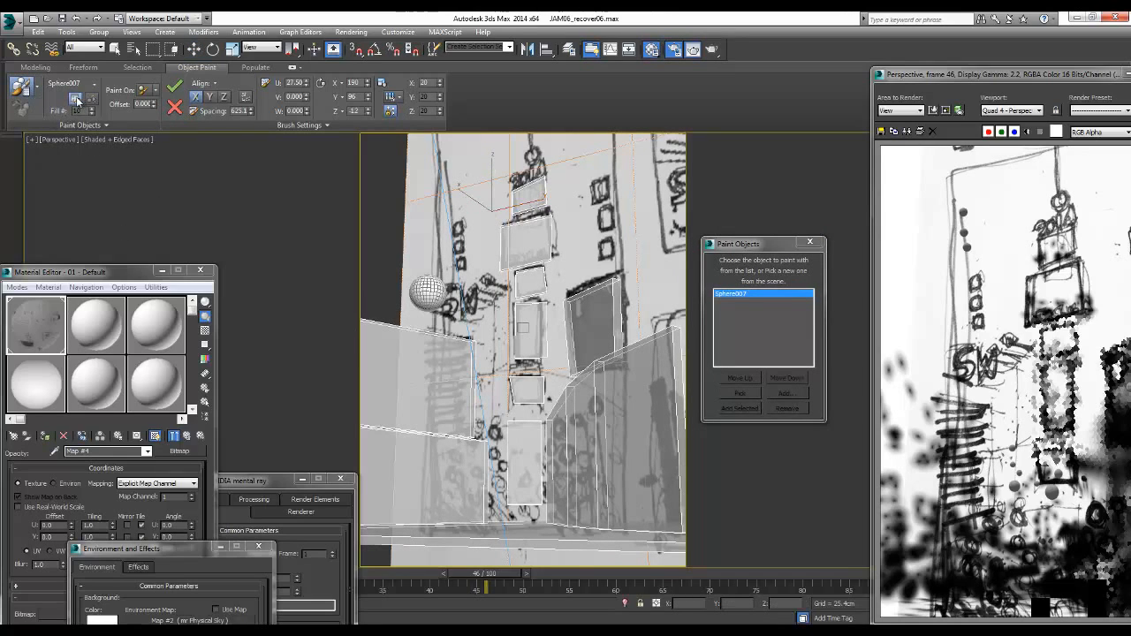
click(145, 92)
click(375, 407)
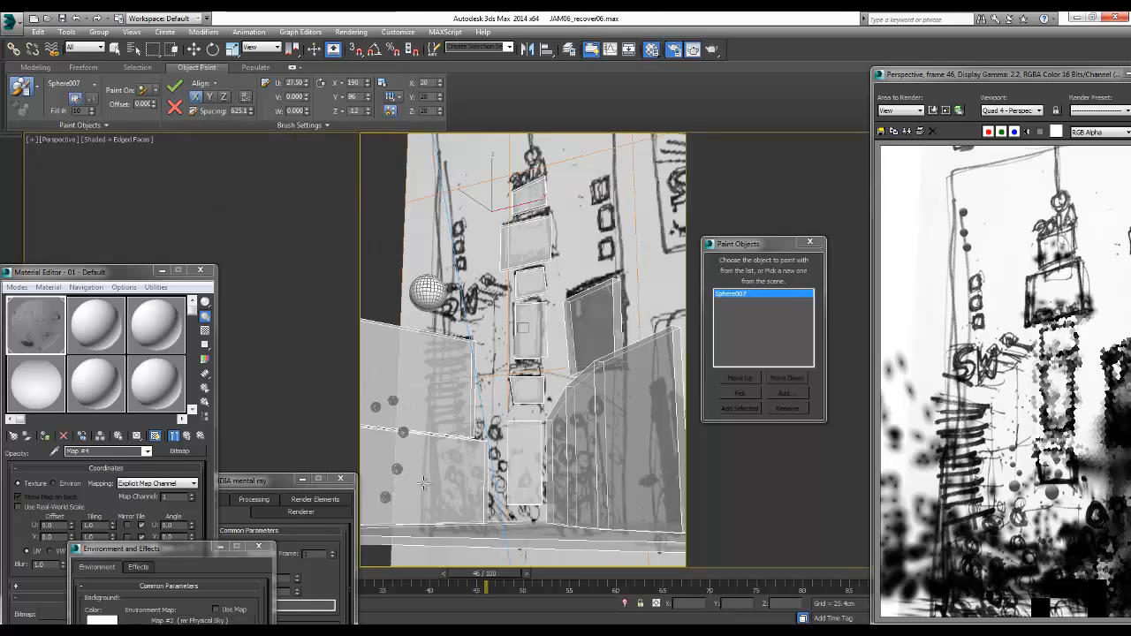
mouse_move(424, 483)
mouse_down()
mouse_move(452, 479)
mouse_move(463, 349)
mouse_move(523, 460)
mouse_move(557, 497)
mouse_move(585, 450)
mouse_move(618, 435)
mouse_move(655, 461)
mouse_move(663, 398)
mouse_move(662, 499)
mouse_move(663, 367)
mouse_move(676, 512)
mouse_move(540, 547)
mouse_up()
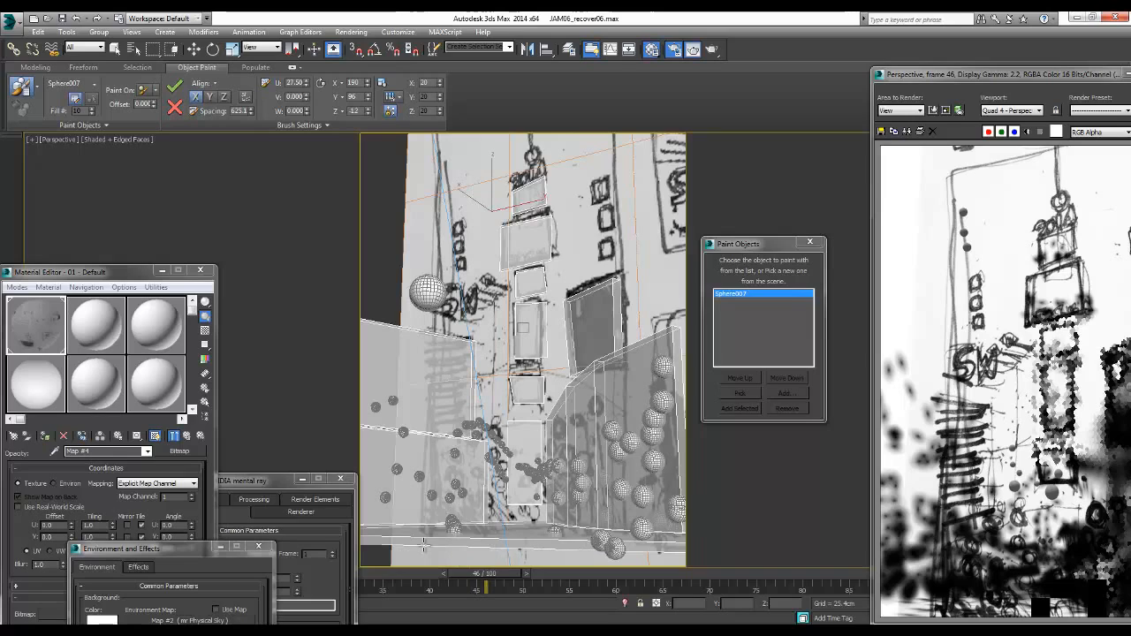
mouse_move(423, 545)
mouse_down()
mouse_move(579, 531)
mouse_move(478, 492)
mouse_up()
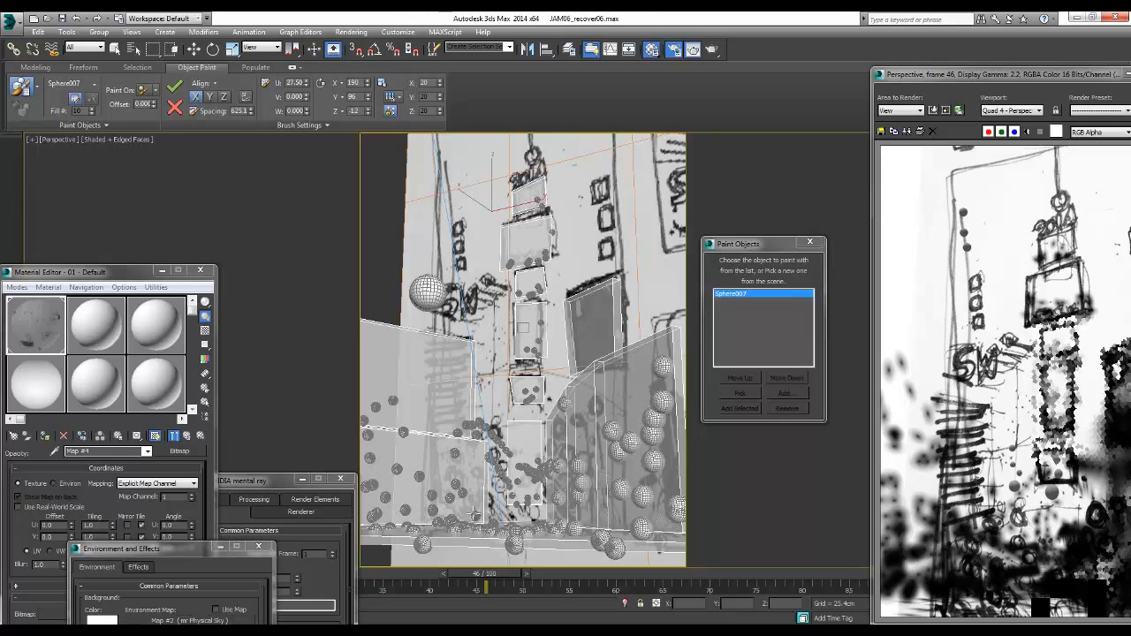
mouse_move(474, 514)
mouse_down()
mouse_move(471, 462)
mouse_move(470, 488)
mouse_move(374, 507)
mouse_up()
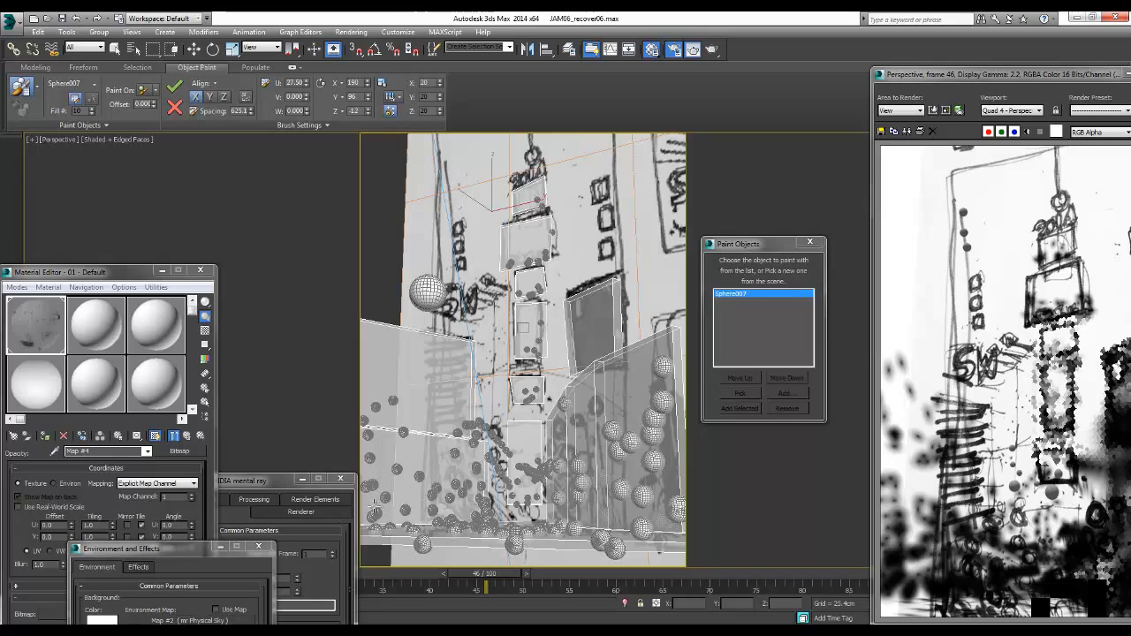
mouse_move(585, 518)
mouse_down()
mouse_move(642, 509)
mouse_move(684, 442)
mouse_move(669, 379)
mouse_move(584, 480)
mouse_up()
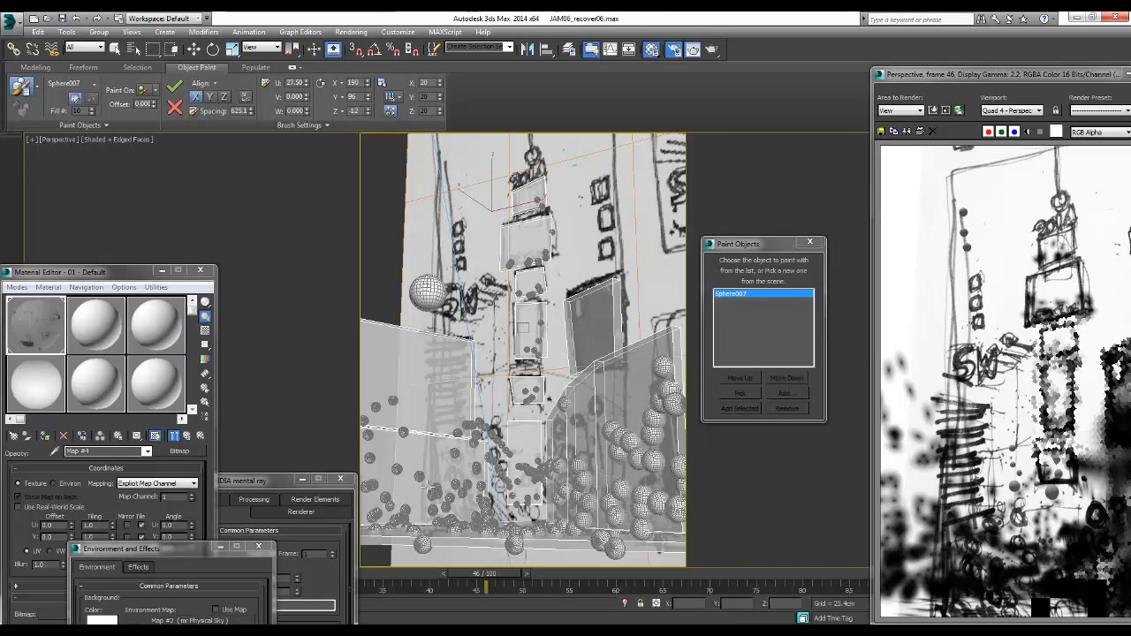
click(315, 500)
drag(398, 492, 388, 416)
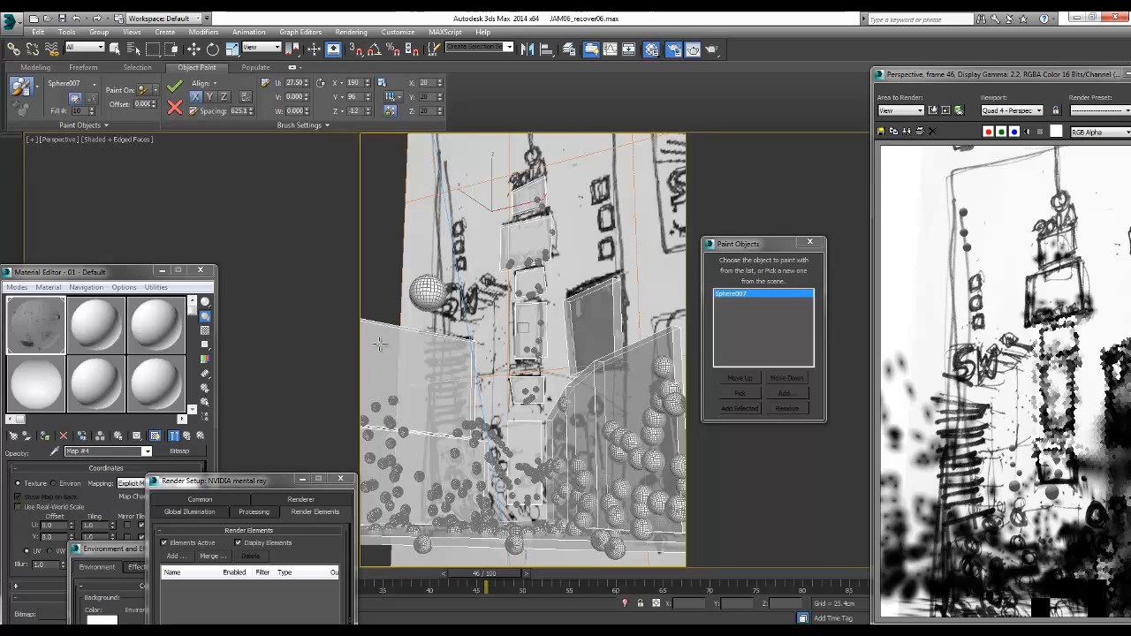
mouse_move(378, 343)
mouse_down()
mouse_move(383, 425)
mouse_move(417, 495)
mouse_move(477, 503)
mouse_move(451, 491)
mouse_up()
mouse_move(638, 542)
mouse_down()
mouse_move(552, 542)
mouse_move(638, 394)
mouse_move(601, 364)
mouse_move(629, 358)
mouse_move(618, 340)
mouse_move(598, 499)
mouse_move(435, 532)
mouse_move(373, 353)
mouse_up()
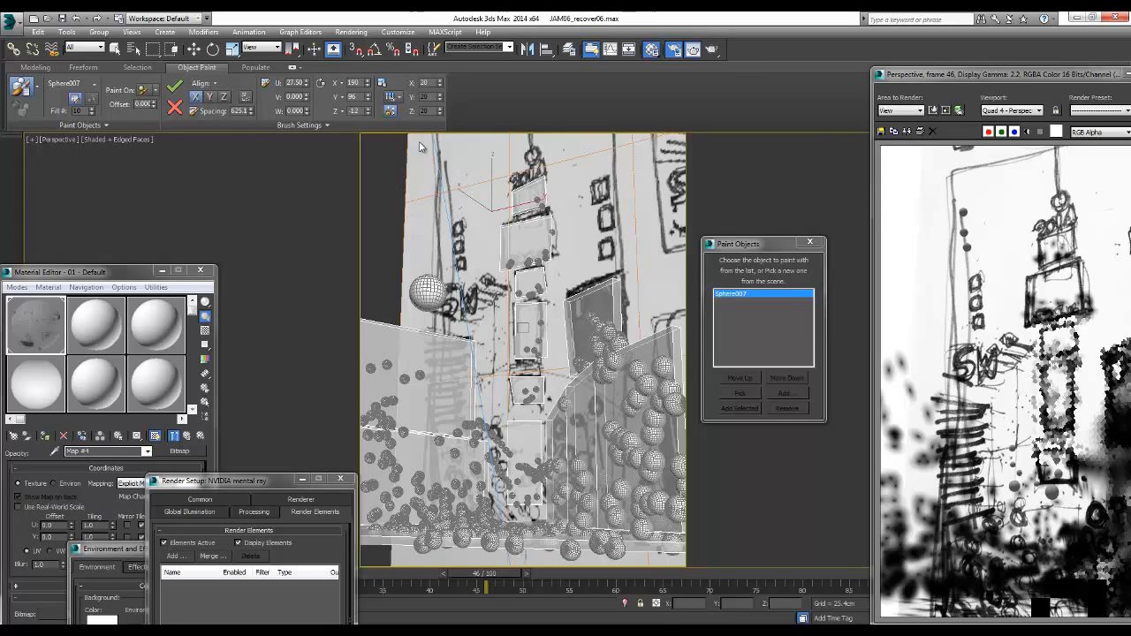
Step: Set the painted spheres' rotation to X 172 and Y 114, and try a larger even scale
mouse_move(367, 86)
mouse_down()
mouse_move(374, 53)
mouse_move(375, 115)
mouse_up()
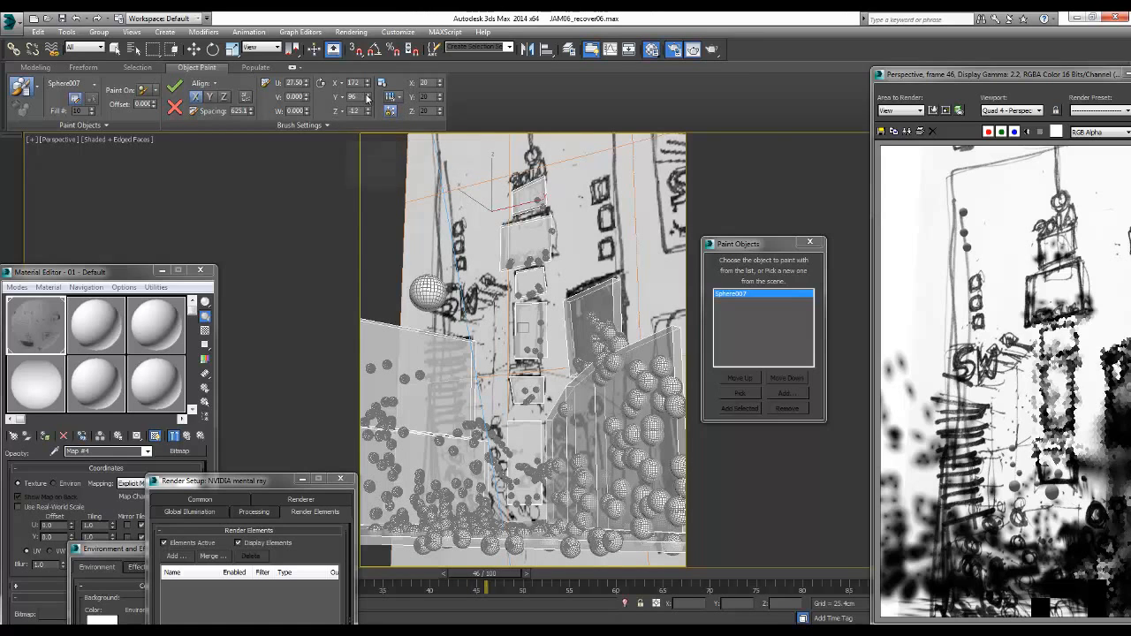
mouse_move(368, 98)
mouse_down()
mouse_move(358, 78)
mouse_move(424, 96)
mouse_up()
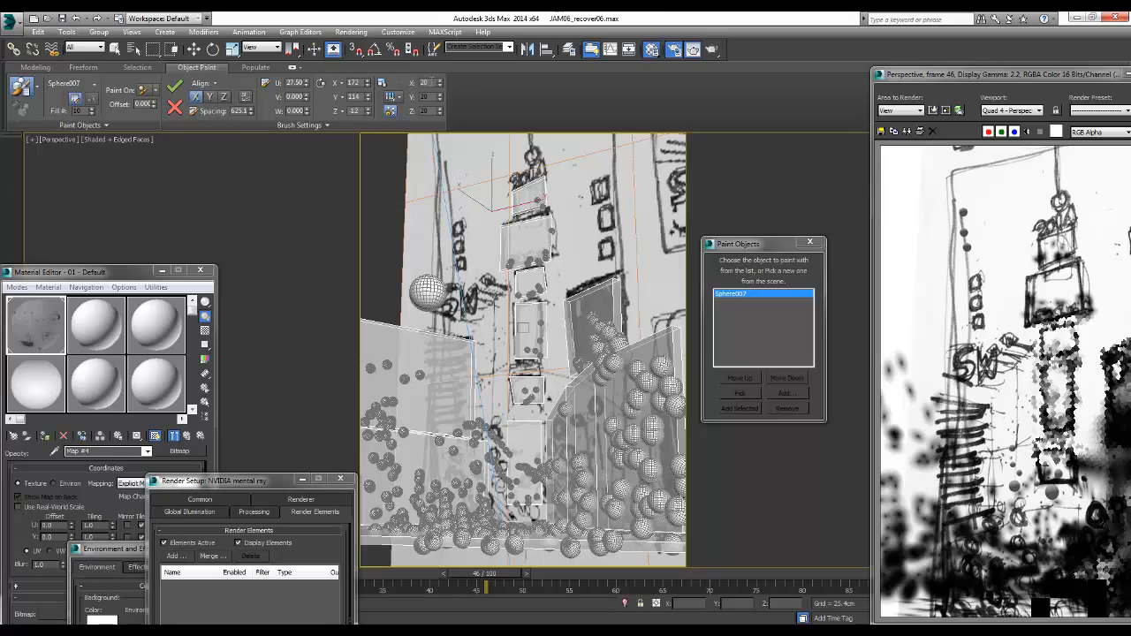
mouse_move(441, 82)
mouse_down()
mouse_move(431, 13)
mouse_move(438, 82)
mouse_move(435, 68)
mouse_move(397, 92)
mouse_move(405, 126)
mouse_up()
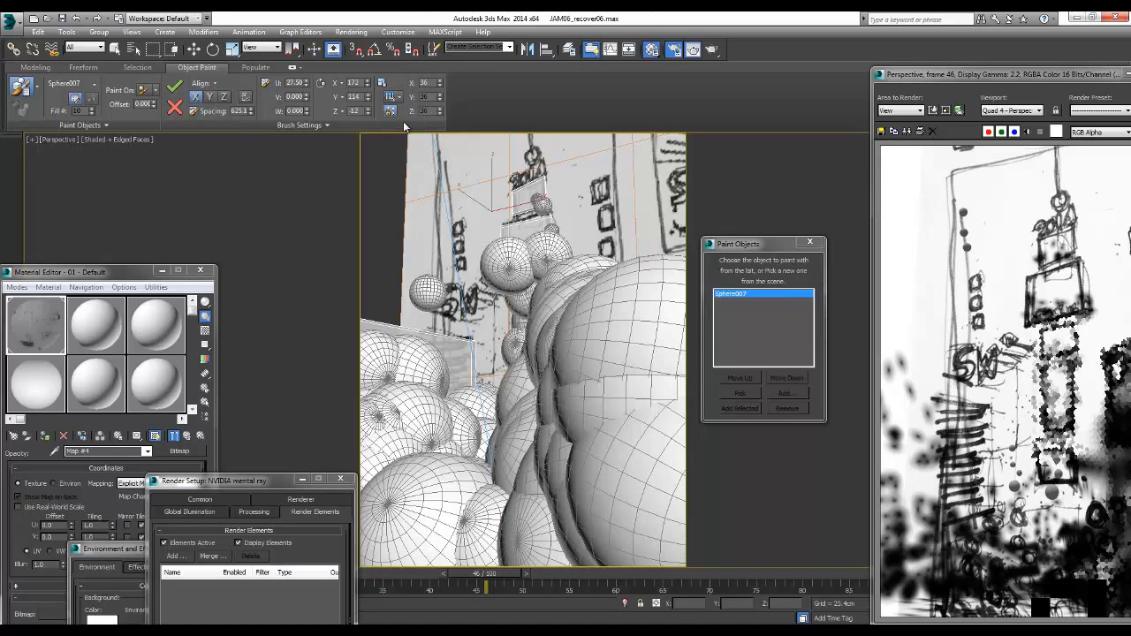
Step: Try random scaling on the painted spheres, then set their scale to Ramp from 20 to 10
mouse_move(483, 86)
mouse_down()
mouse_move(490, 196)
mouse_move(492, 182)
mouse_up()
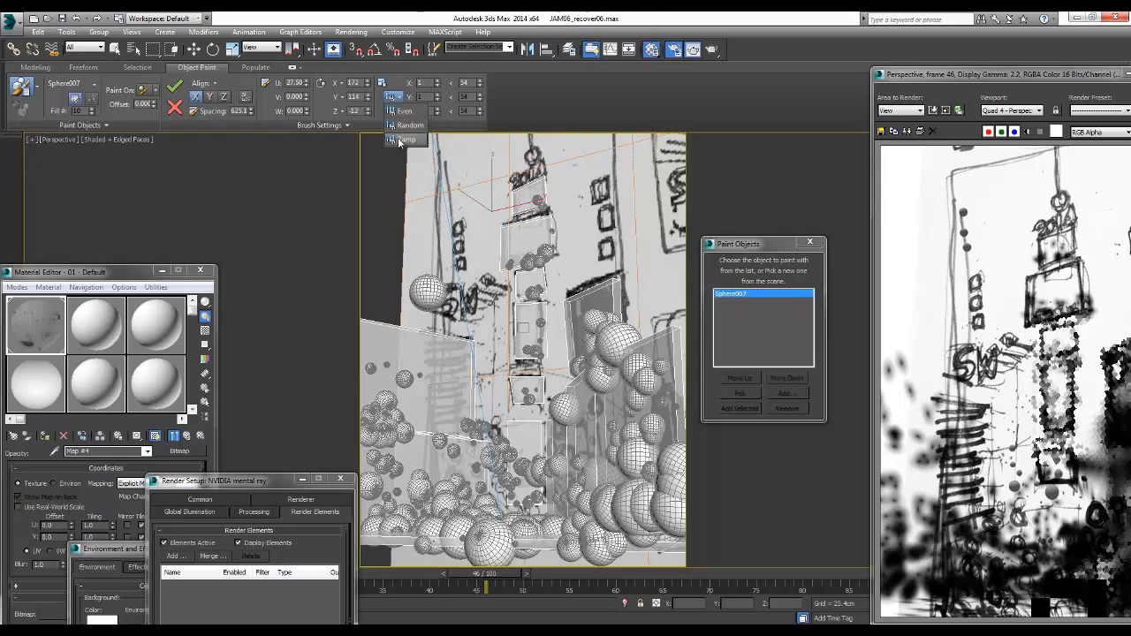
click(389, 99)
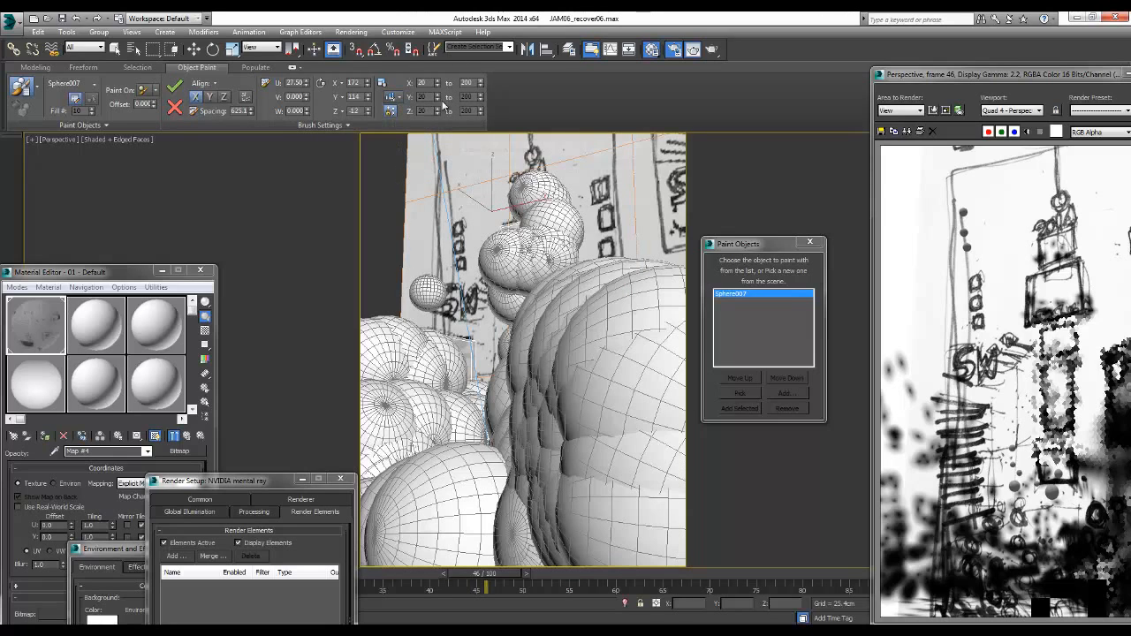
click(394, 100)
drag(481, 86, 482, 200)
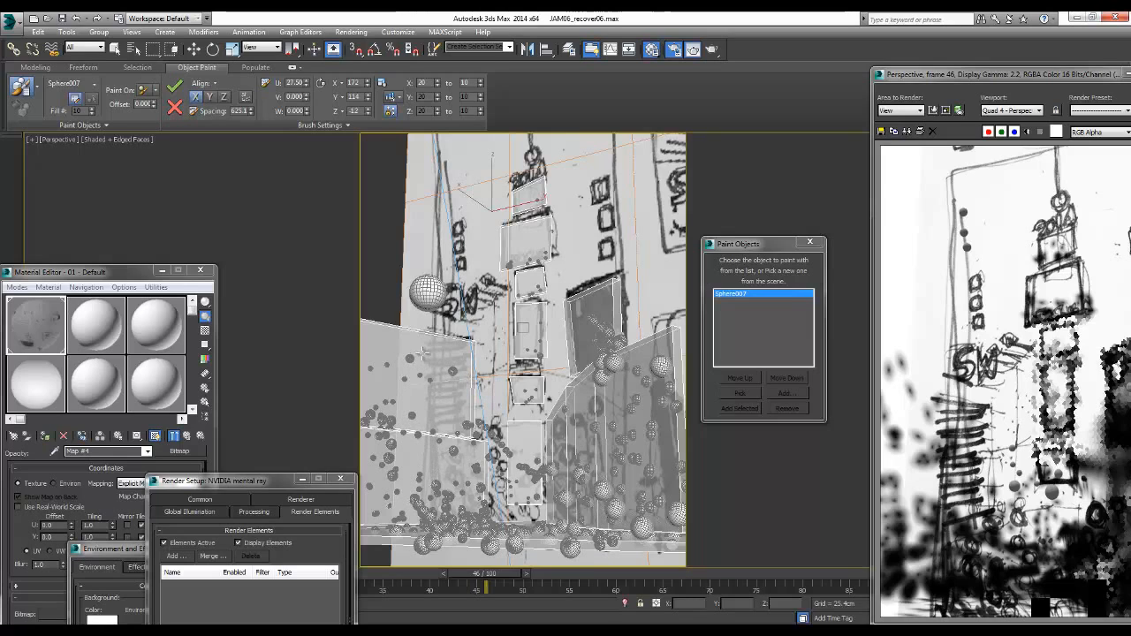
Step: Paint another stroke of spheres across the lower boxes, finish painting, and remove the sphere from the paint list
mouse_move(430, 466)
mouse_down()
mouse_move(415, 441)
mouse_move(387, 492)
mouse_move(597, 485)
mouse_up()
key(w)
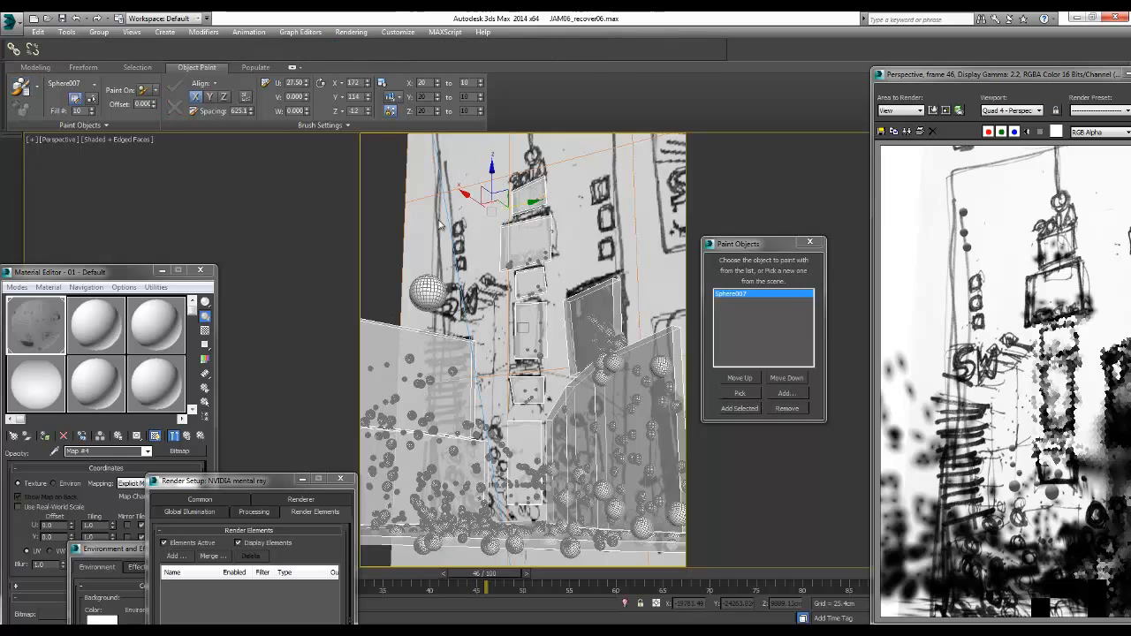
click(371, 200)
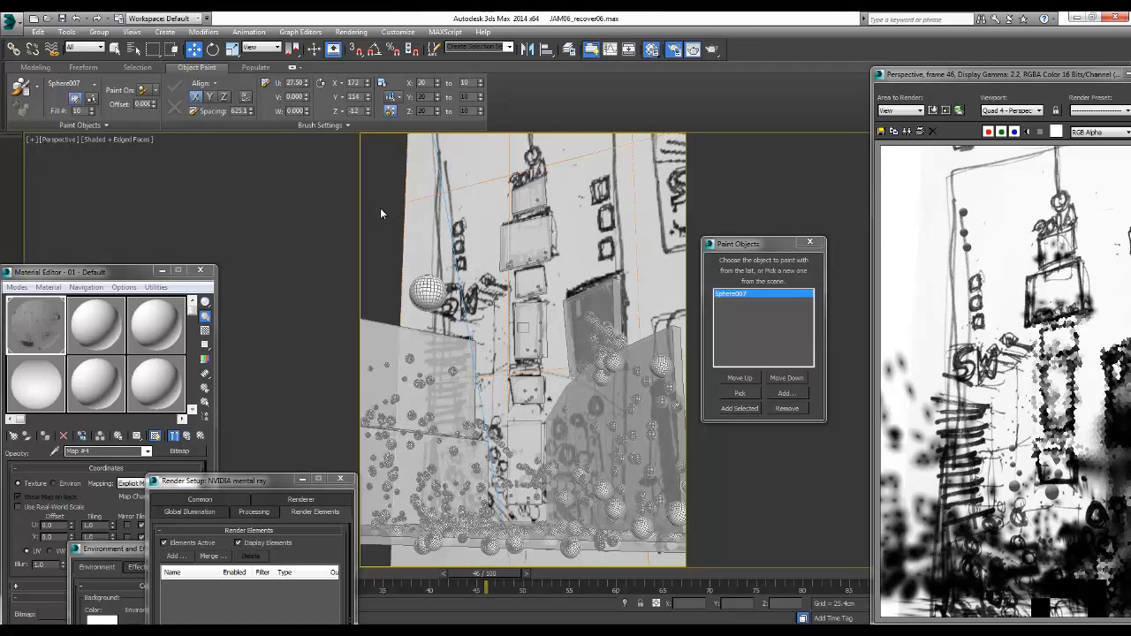
click(778, 409)
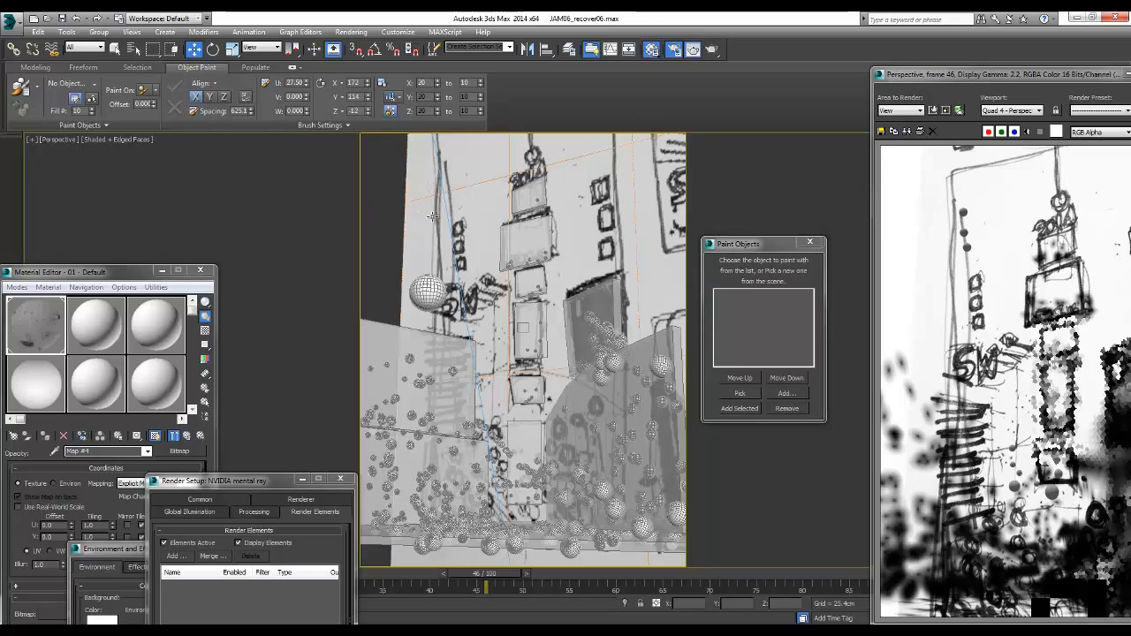
Step: Select the billboard box mesh in the orbited Perspective view and freeze it
mouse_move(447, 206)
alt+middle_down()
mouse_move(489, 256)
mouse_move(452, 233)
mouse_move(482, 242)
mouse_move(473, 290)
alt+middle_up()
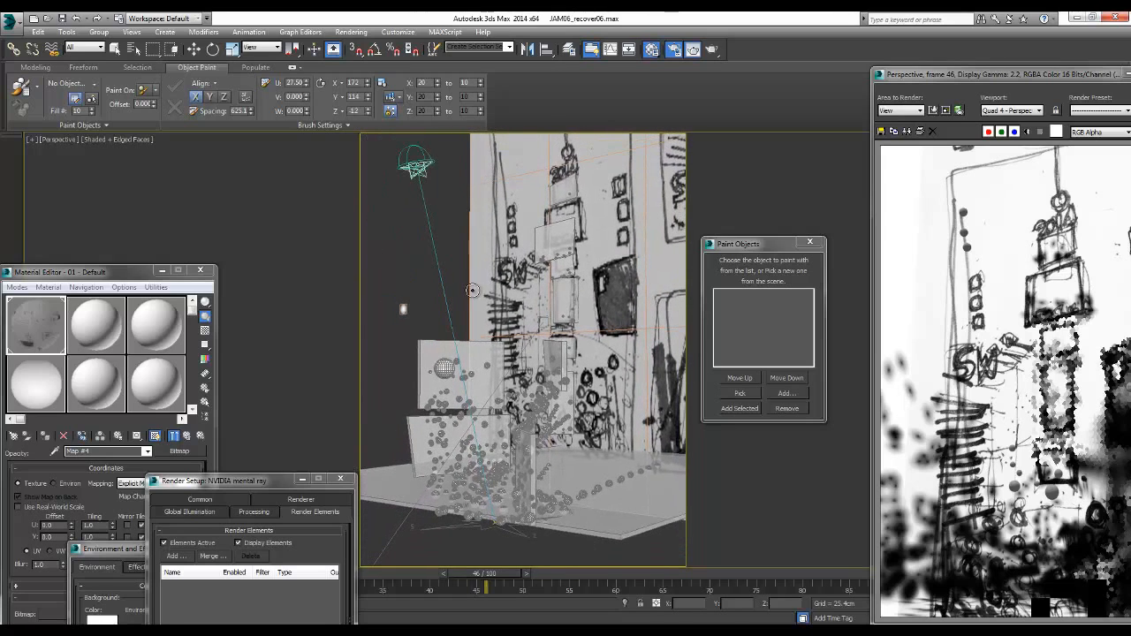
click(425, 357)
right_click(422, 354)
click(458, 284)
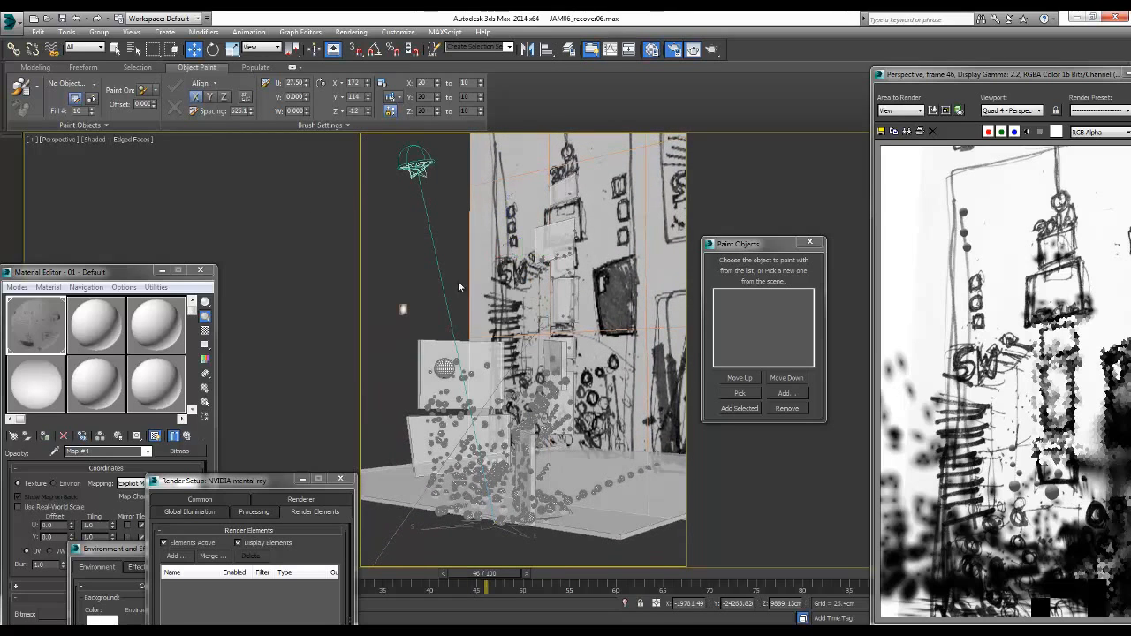
Step: Freeze the sketch plane behind the boxes and select the light above the scene
click(529, 175)
key(e)
key(e)
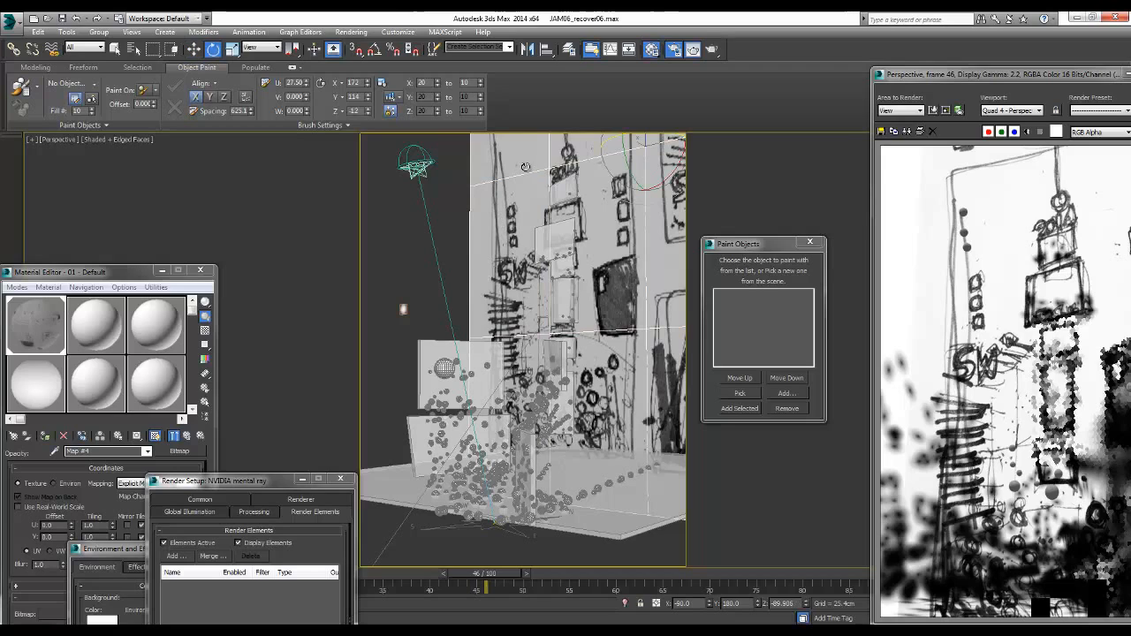
right_click(510, 150)
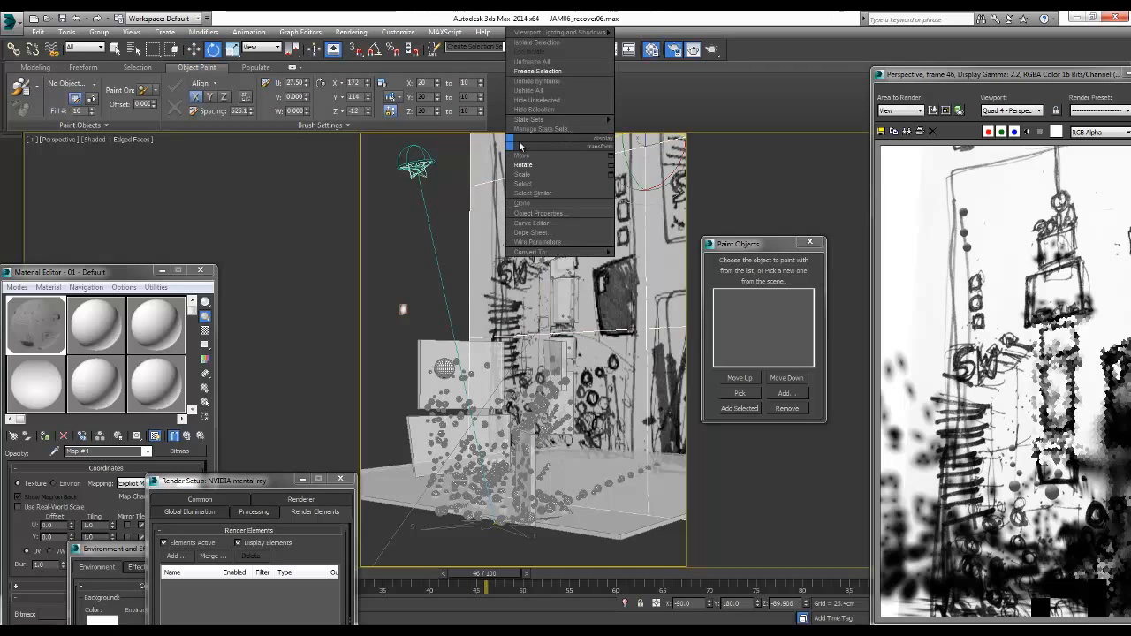
click(552, 76)
drag(449, 191, 449, 191)
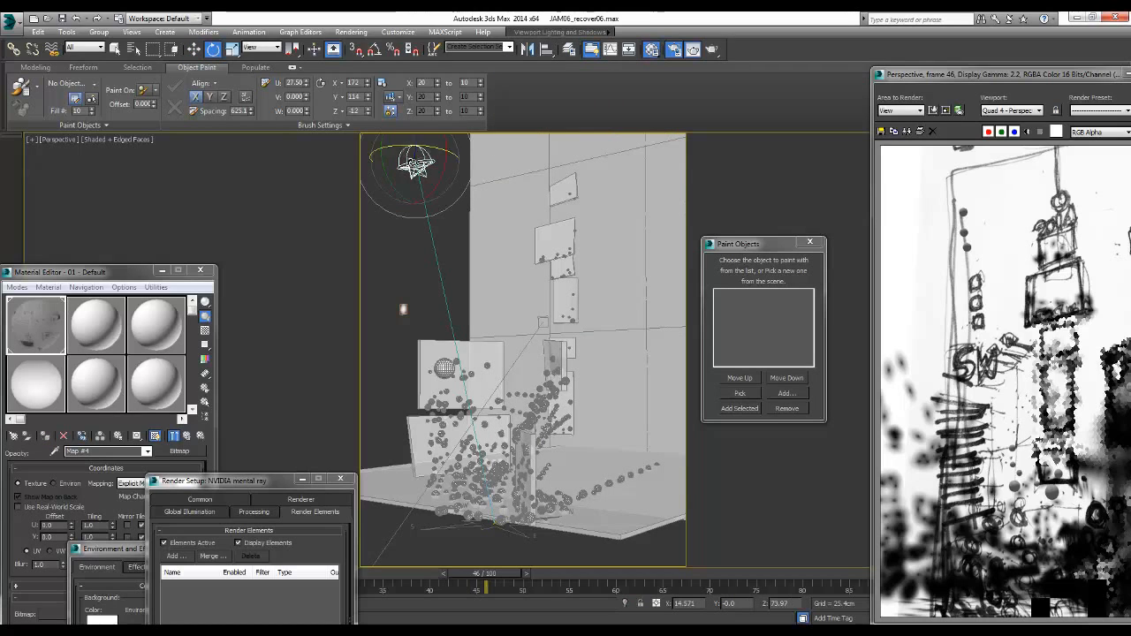
Step: Freeze the selected light above the scene and the small gradient plane beside the boxes
right_click(410, 160)
click(446, 88)
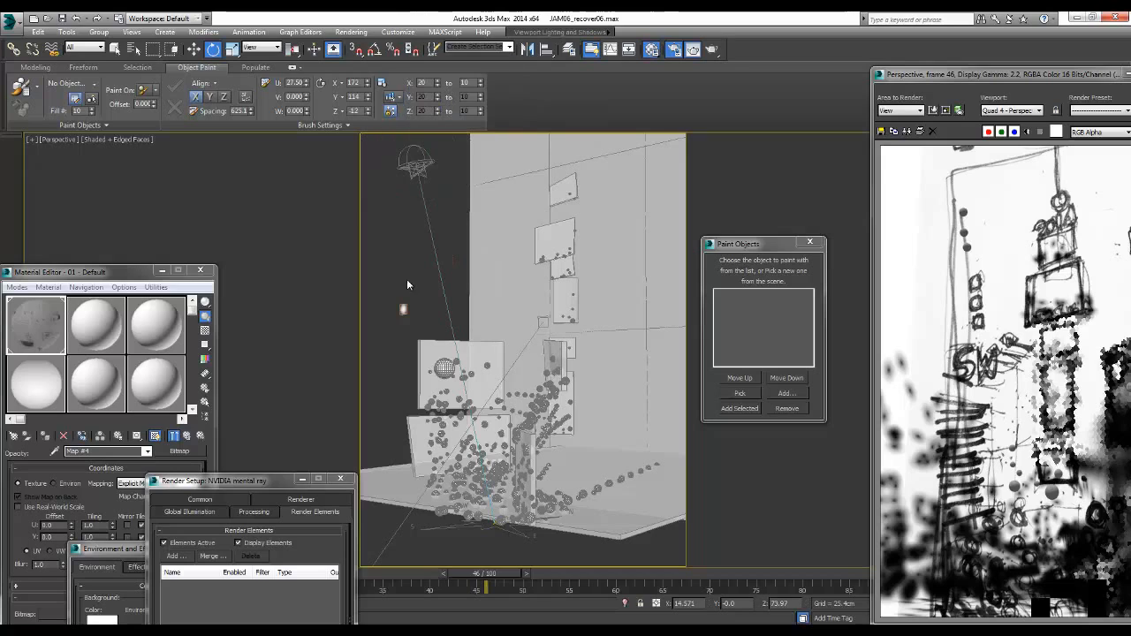
click(404, 311)
right_click(405, 313)
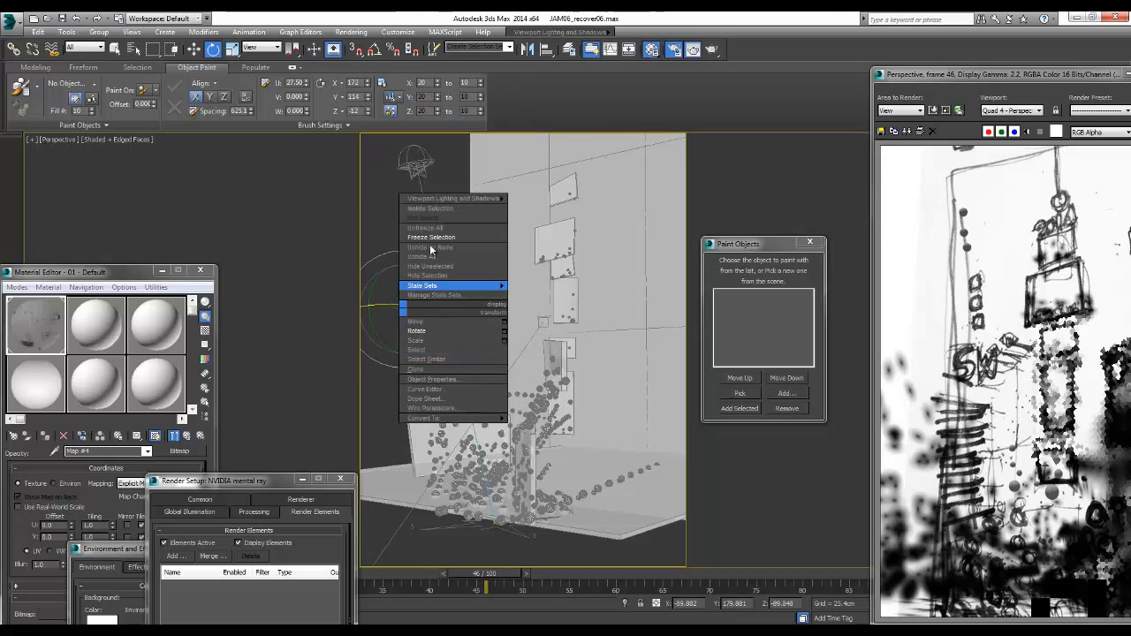
click(429, 242)
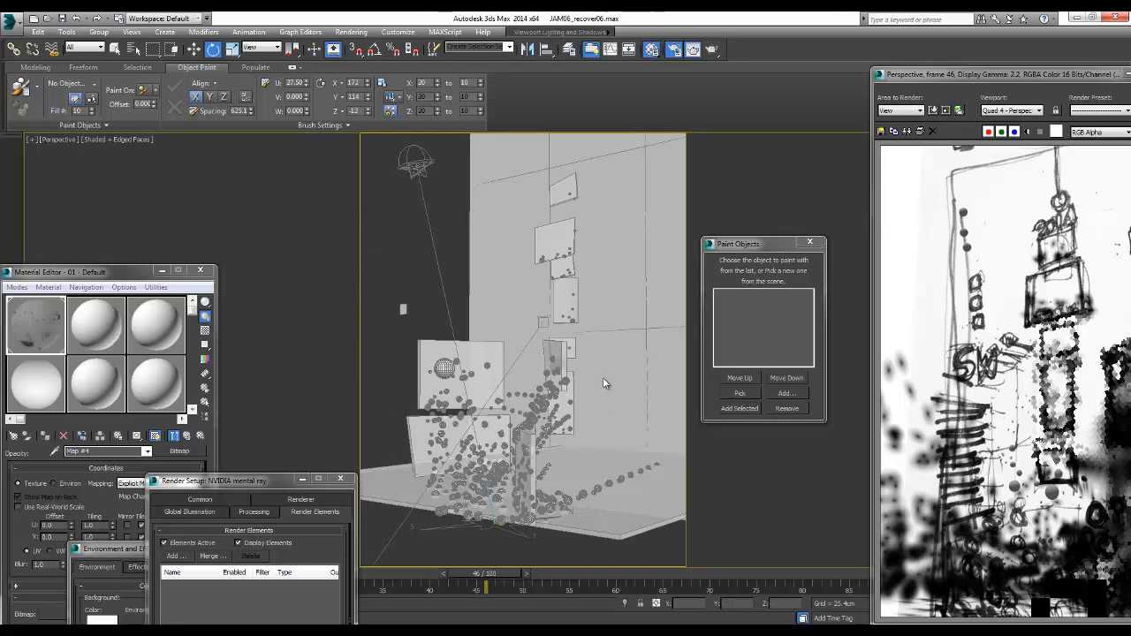
Step: Delete the painted spheres over the upper billboard boxes, the tall boxes and the open ground area
click(491, 449)
key(Delete)
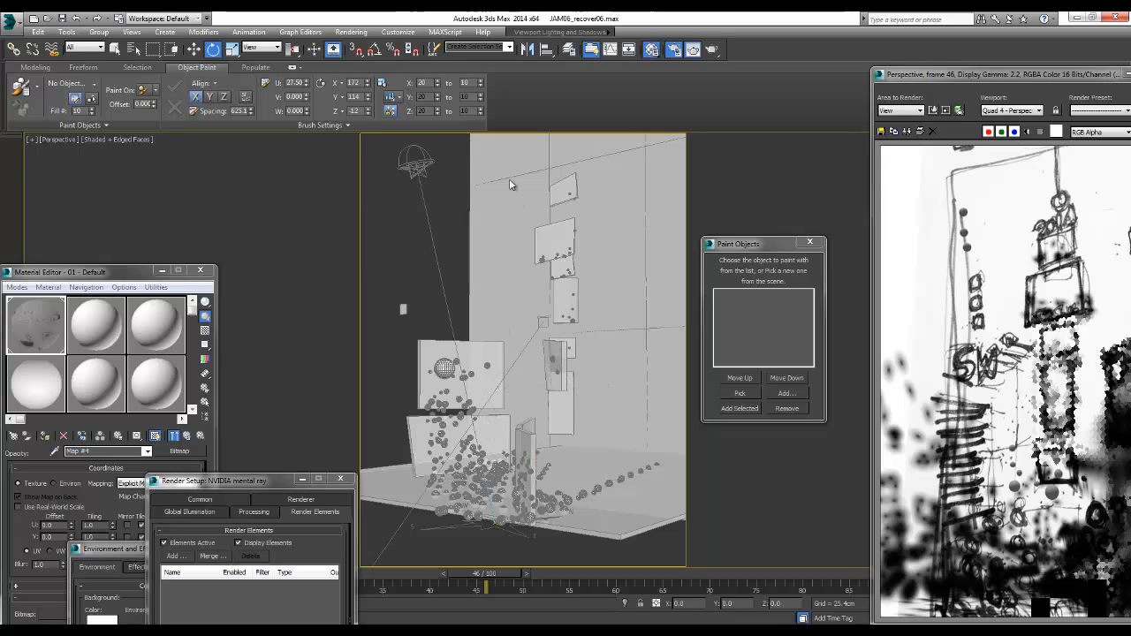
drag(510, 180, 640, 425)
key(Delete)
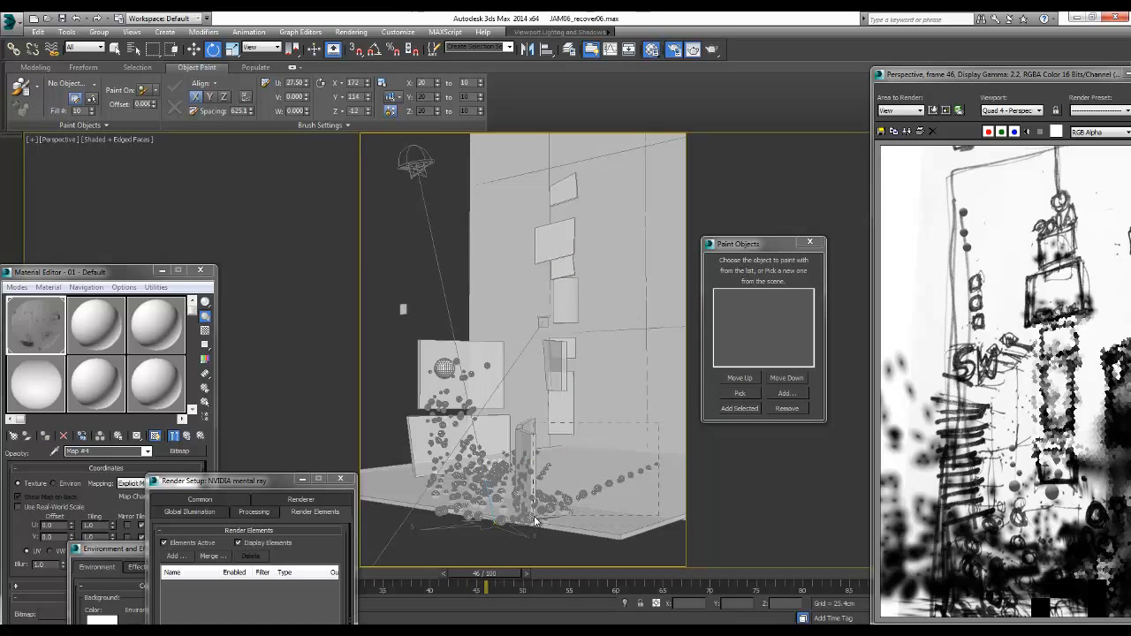
click(538, 518)
key(Delete)
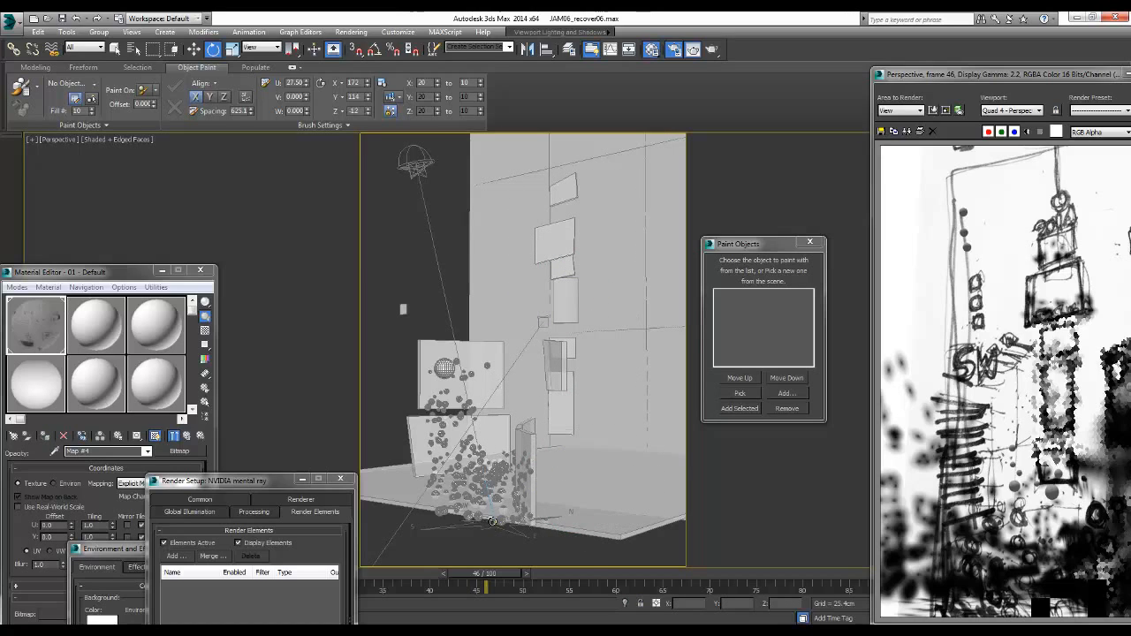
Step: Freeze the compass on the ground and delete all remaining spheres around the lower boxes
right_click(492, 521)
click(521, 452)
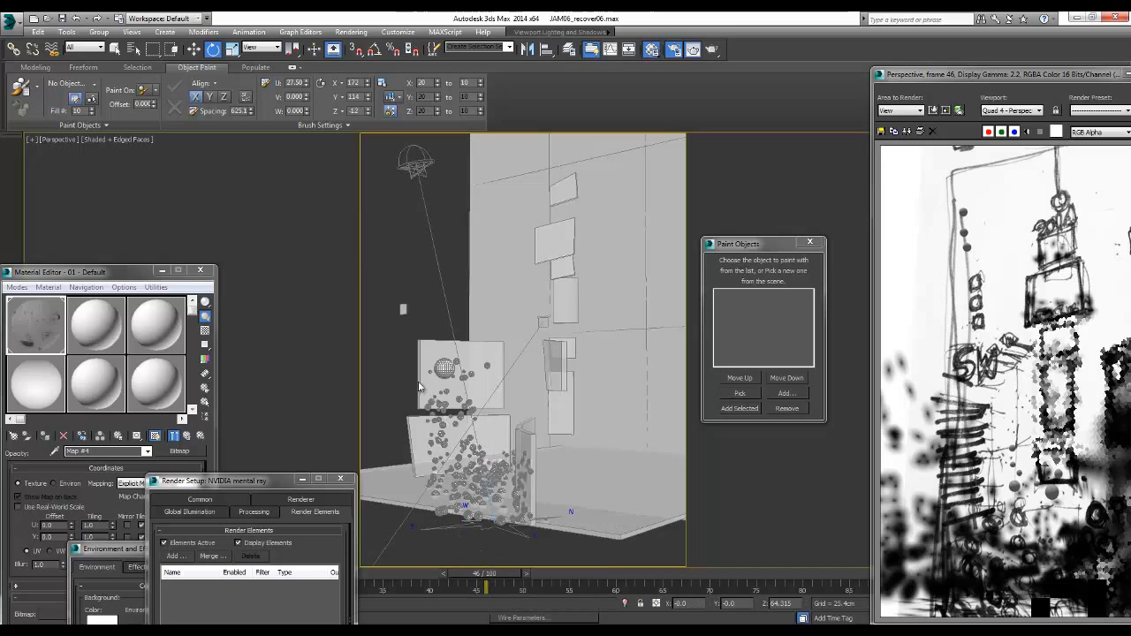
drag(567, 537, 566, 536)
key(Delete)
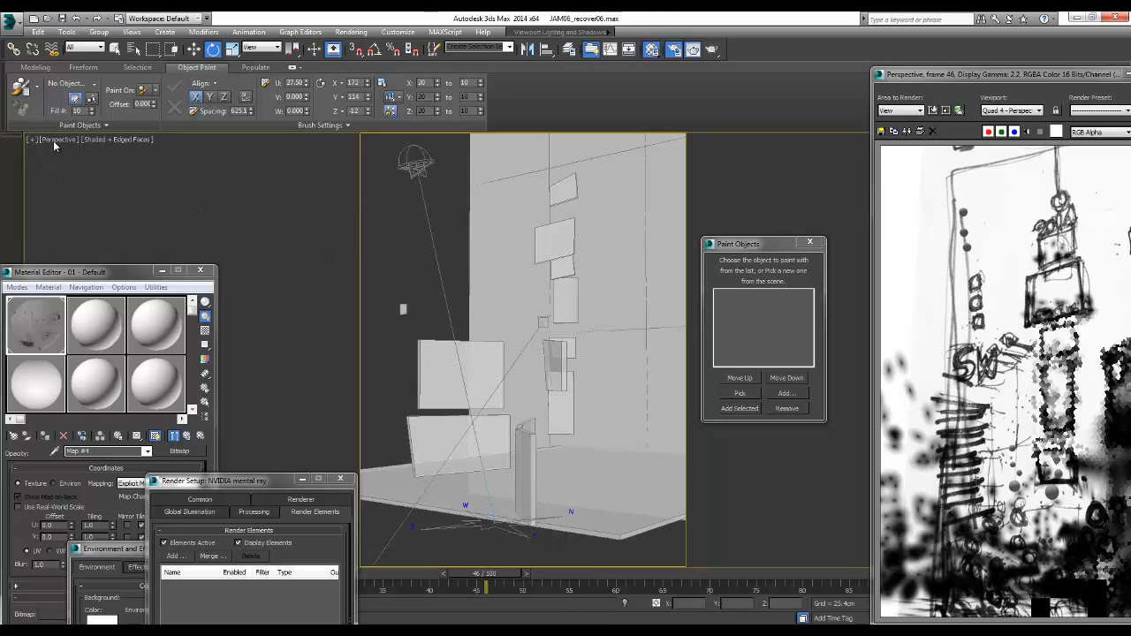
Step: Show the scene through Camera001, and return to a Perspective view with the same framing
click(53, 141)
mouse_move(86, 153)
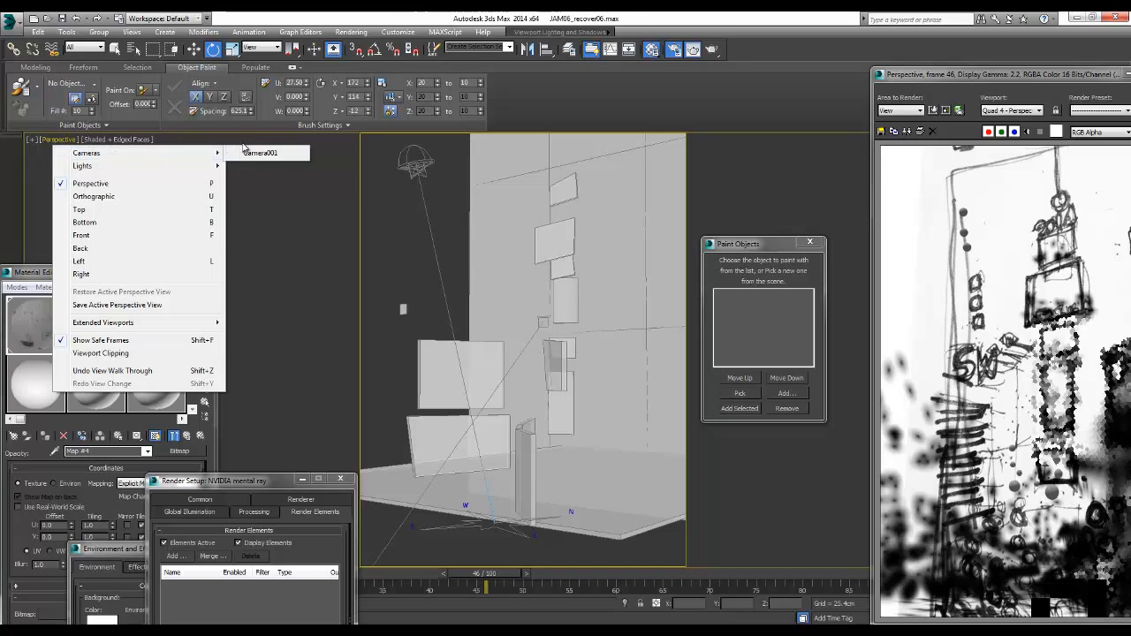
click(252, 152)
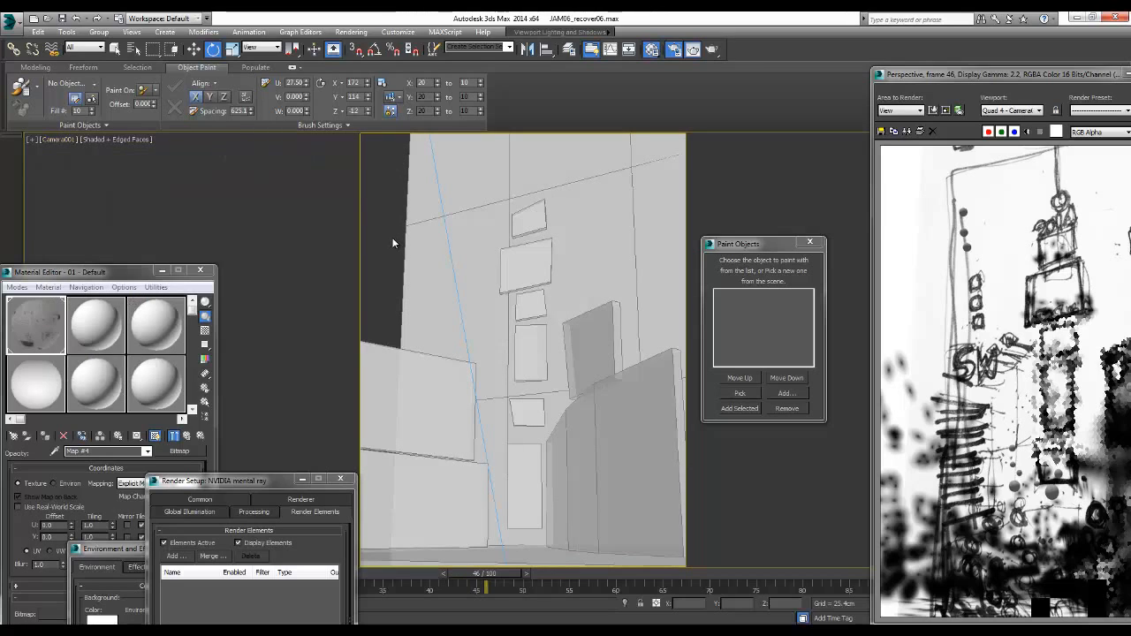
key(p)
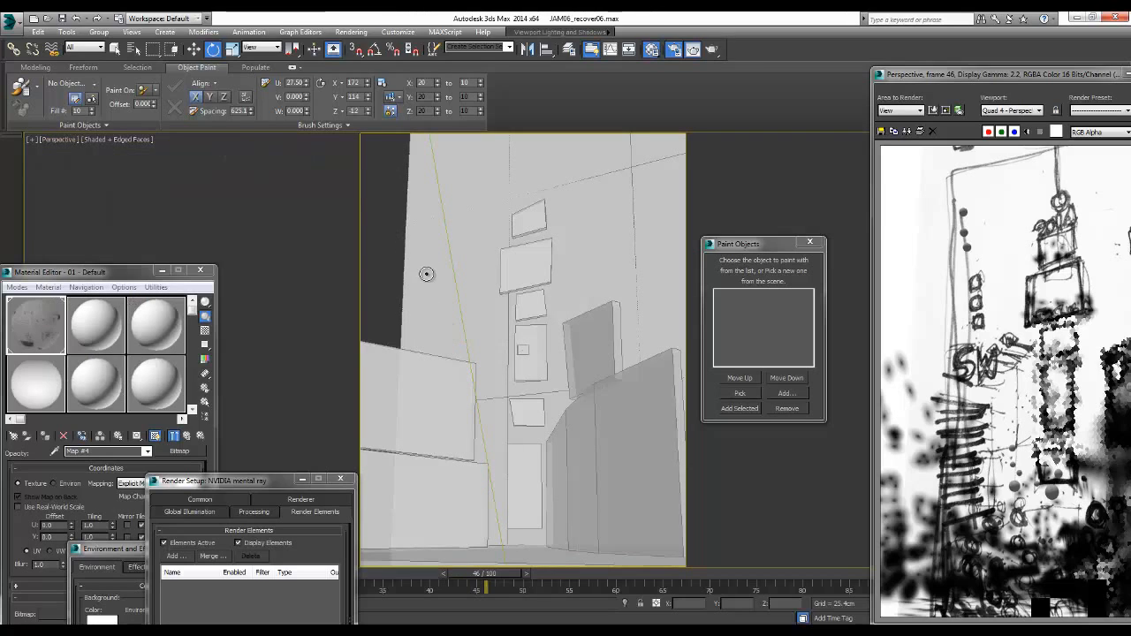
Step: Unfreeze all objects in the scene
right_click(449, 280)
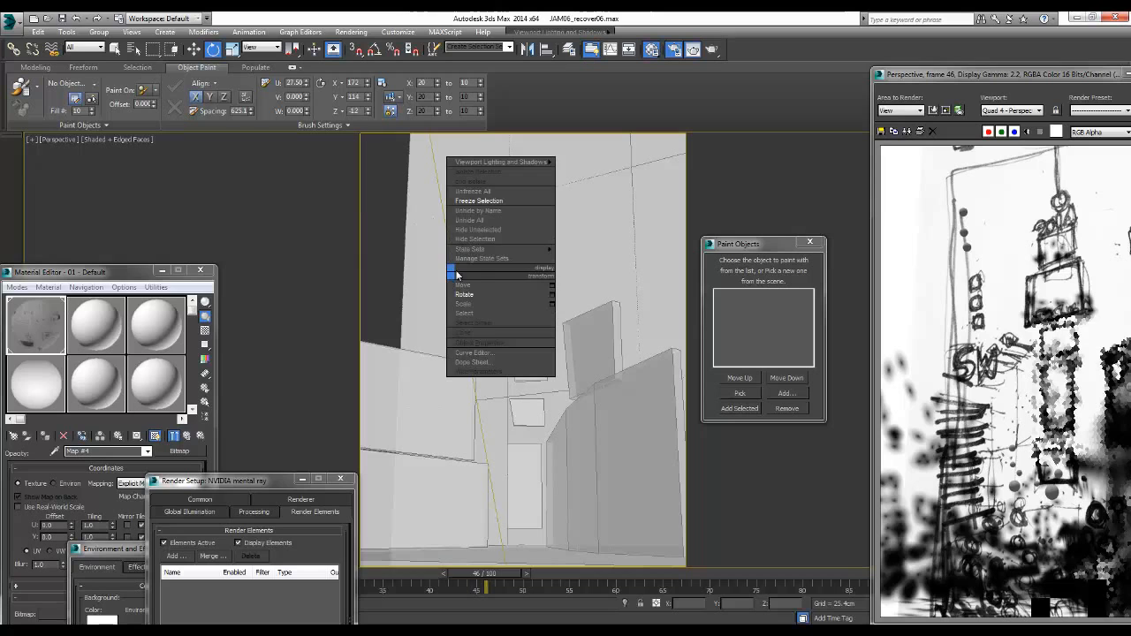
click(464, 201)
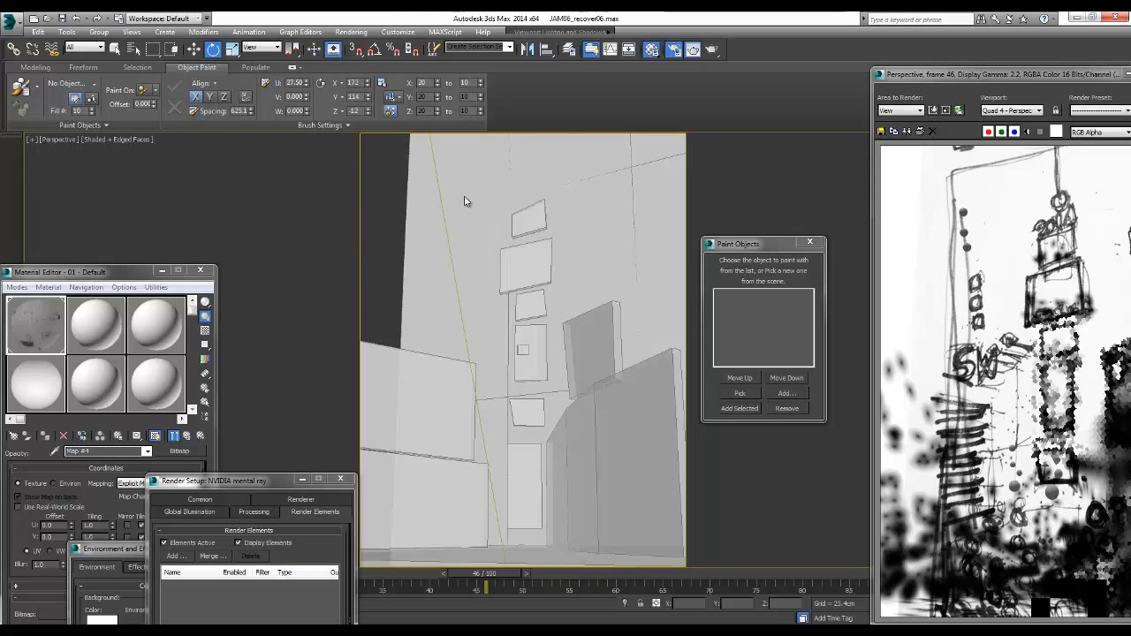
right_click(464, 202)
click(508, 116)
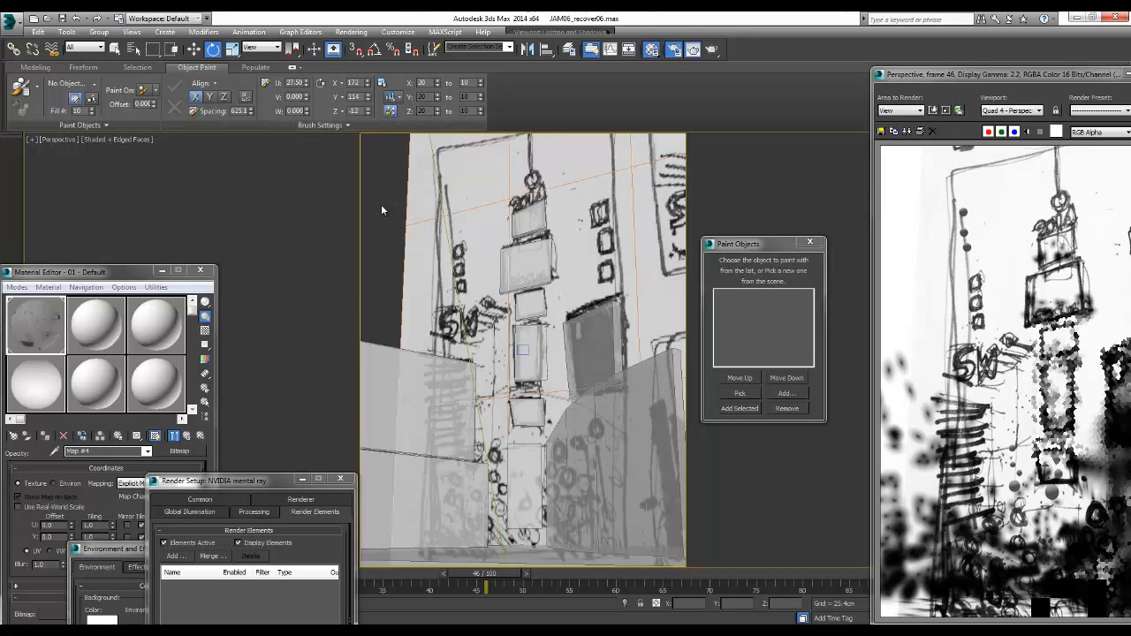
Step: Enlarge the small gradient plane beside the sketch with Scale, and reposition the rendered frame window to show more of the image
mouse_move(444, 261)
alt+middle_down()
mouse_move(427, 263)
mouse_move(431, 272)
alt+middle_up()
mouse_move(431, 272)
mouse_down()
mouse_move(471, 299)
mouse_move(457, 51)
mouse_up()
right_click(450, 305)
click(477, 324)
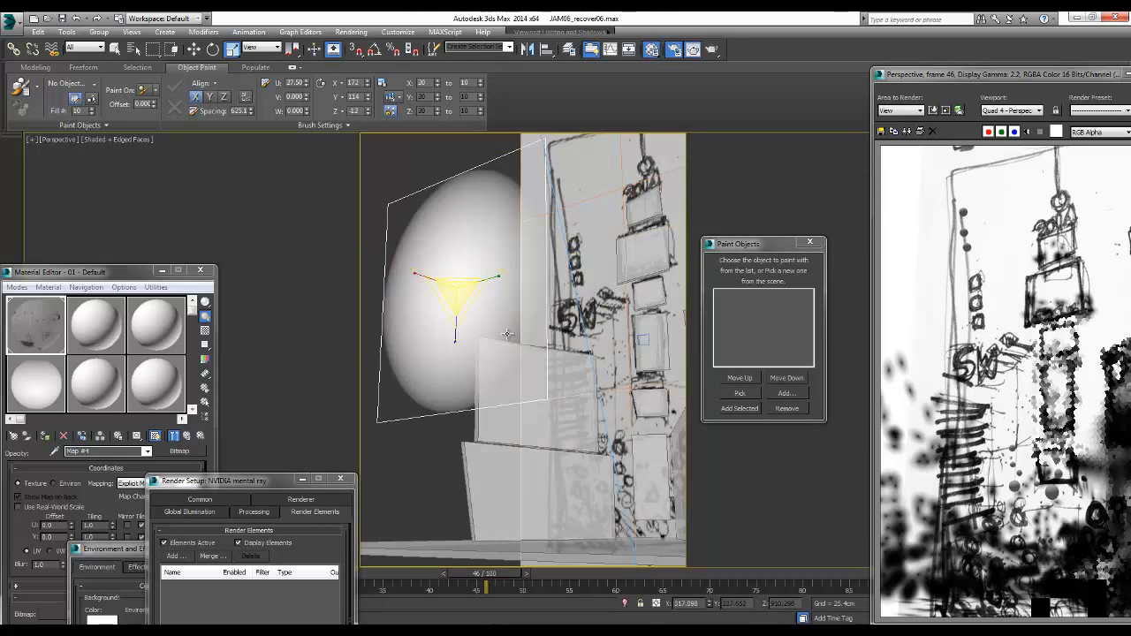
drag(932, 76, 817, 67)
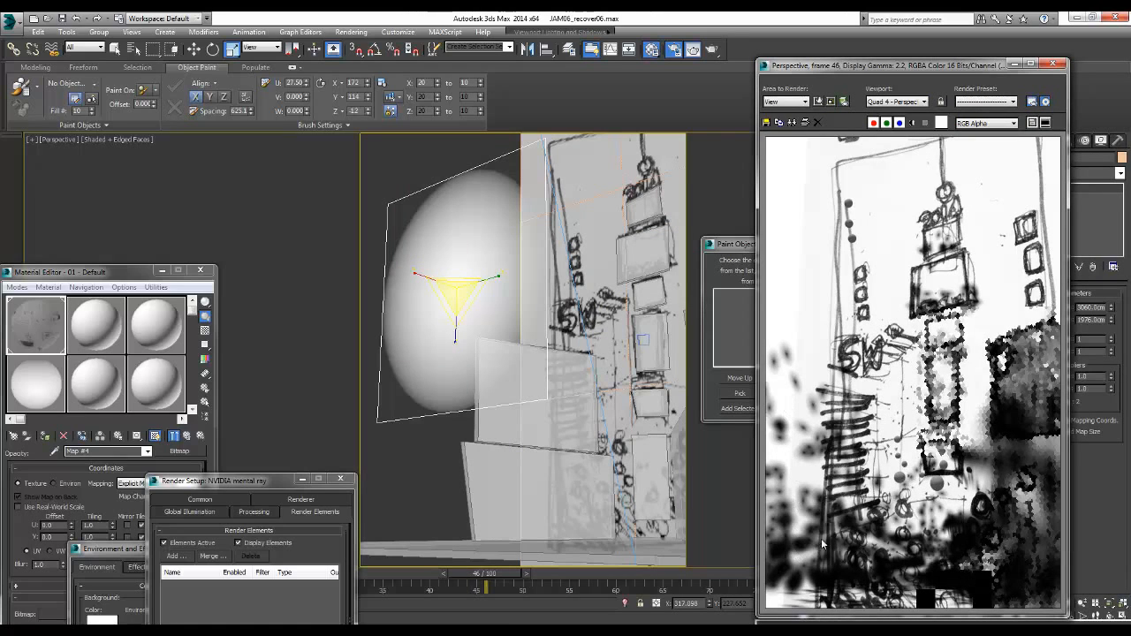
drag(808, 73, 884, 72)
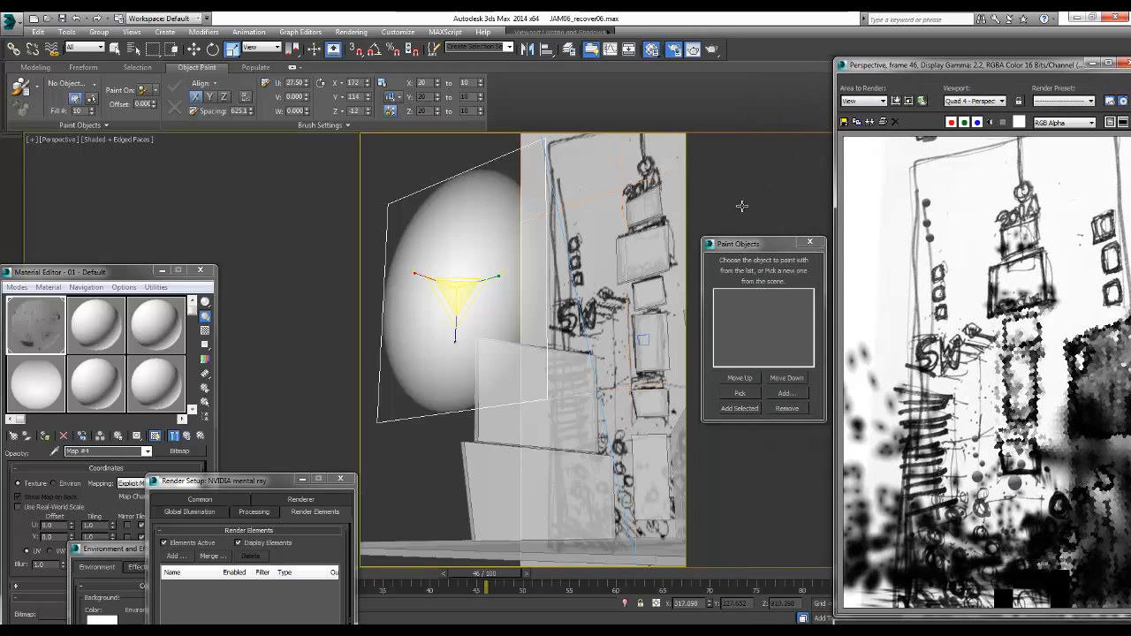
Step: Resize the gradient plane uniformly to a medium size beside the sketch, and move the Material Editor into full view
drag(457, 290, 456, 303)
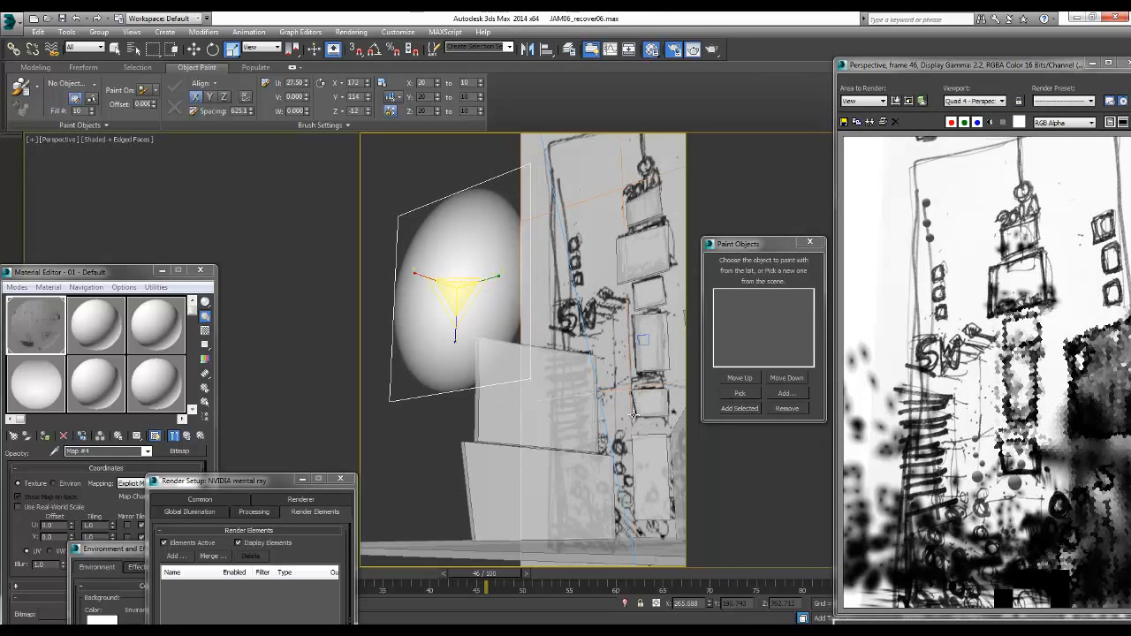
drag(454, 290, 457, 338)
drag(97, 271, 144, 155)
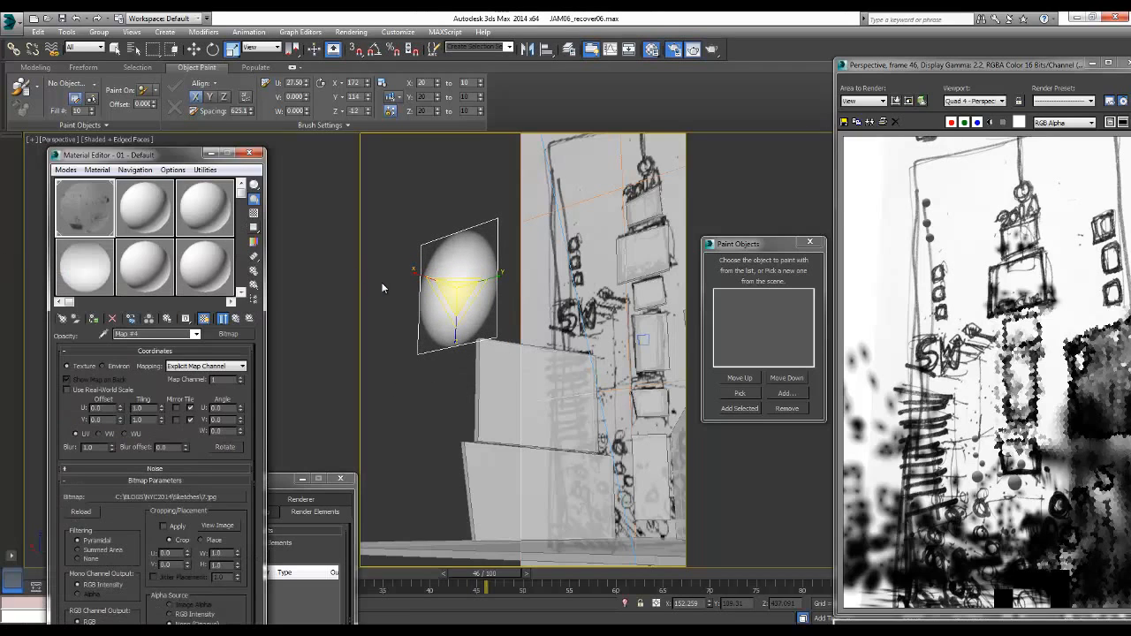
drag(457, 294, 456, 276)
Step: Open the 09 - Default material's Gradient opacity map, instance it into the neighbouring sample slot, and reselect the material
click(69, 271)
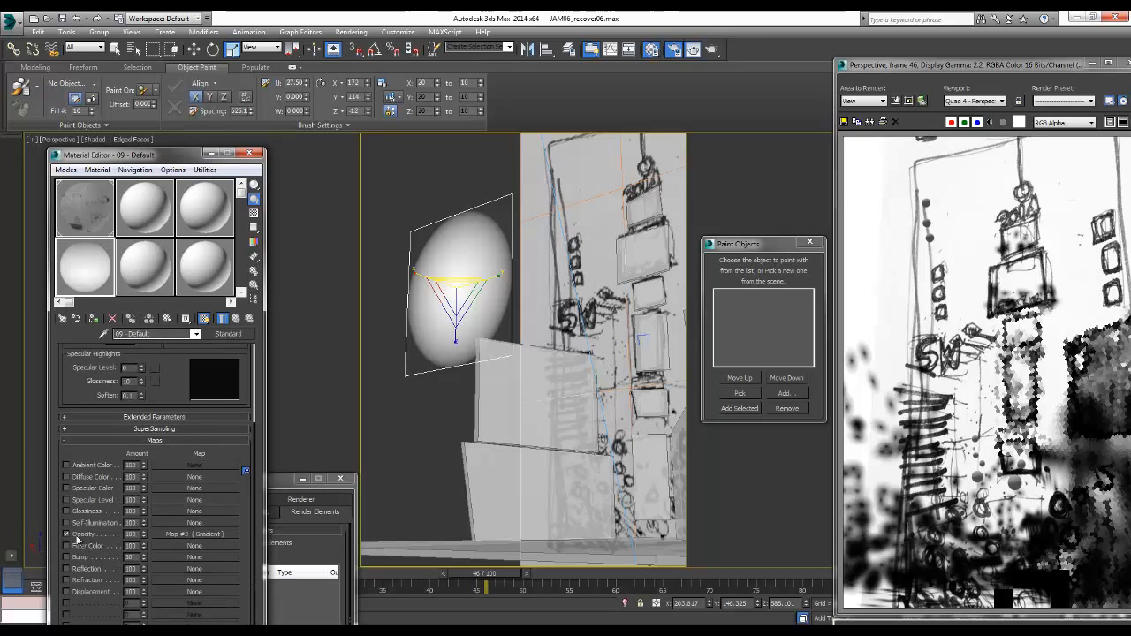
click(162, 535)
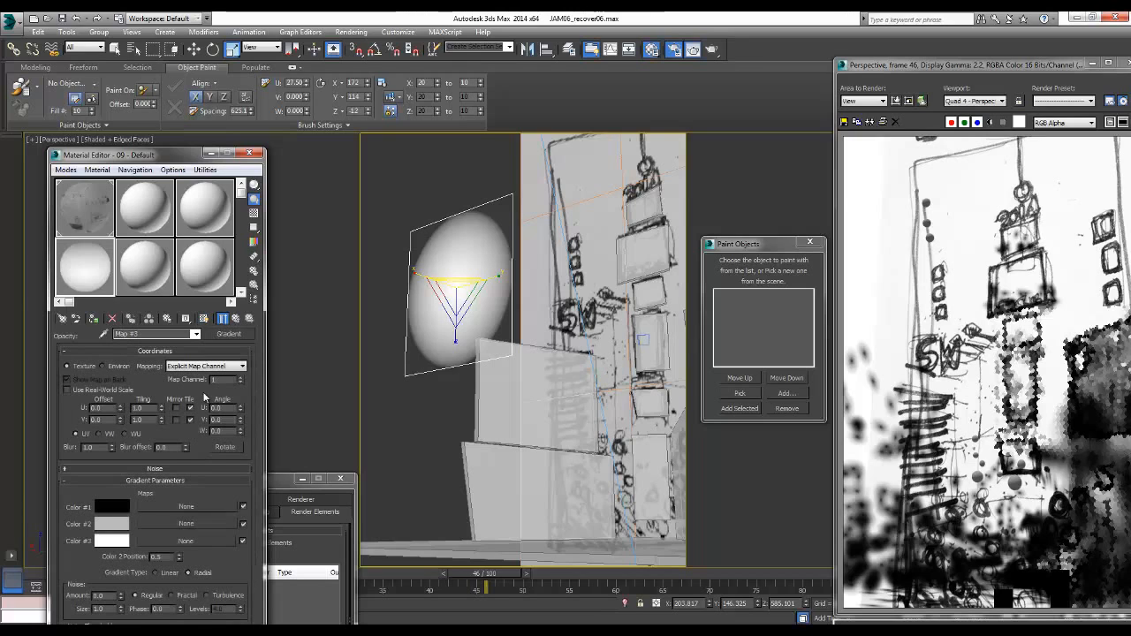
drag(226, 336, 143, 269)
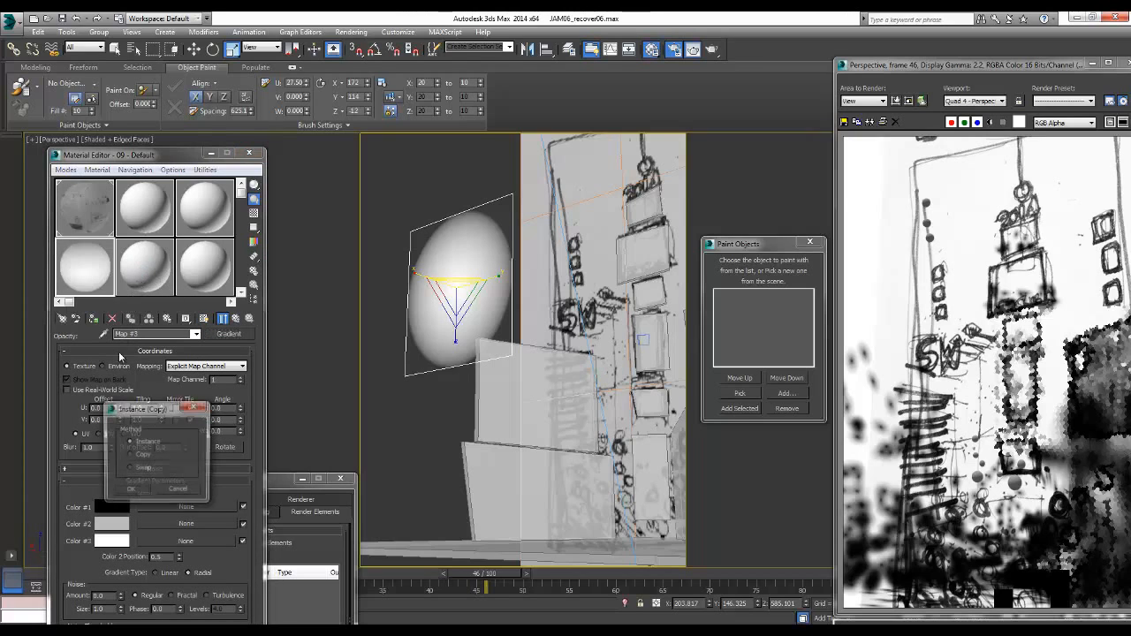
click(130, 489)
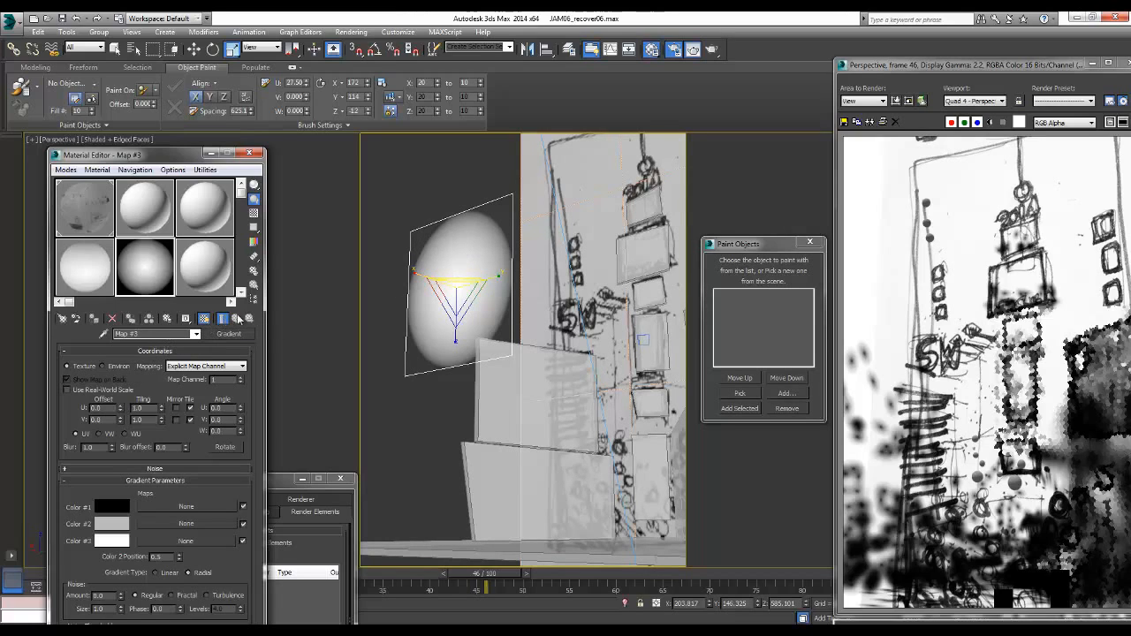
click(91, 262)
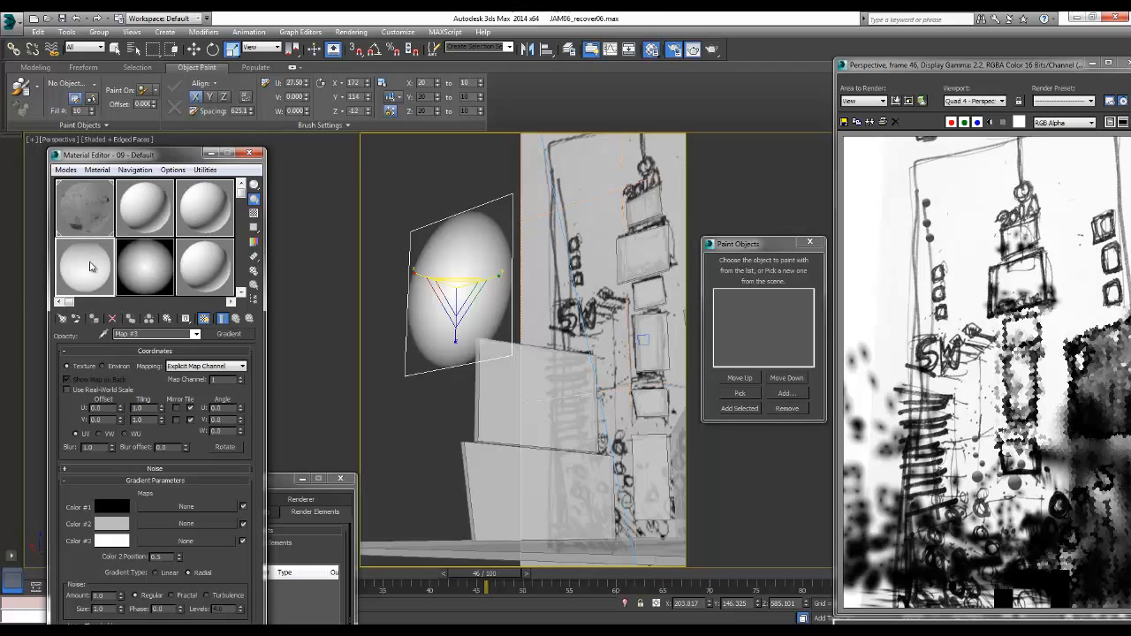
drag(164, 160, 99, 396)
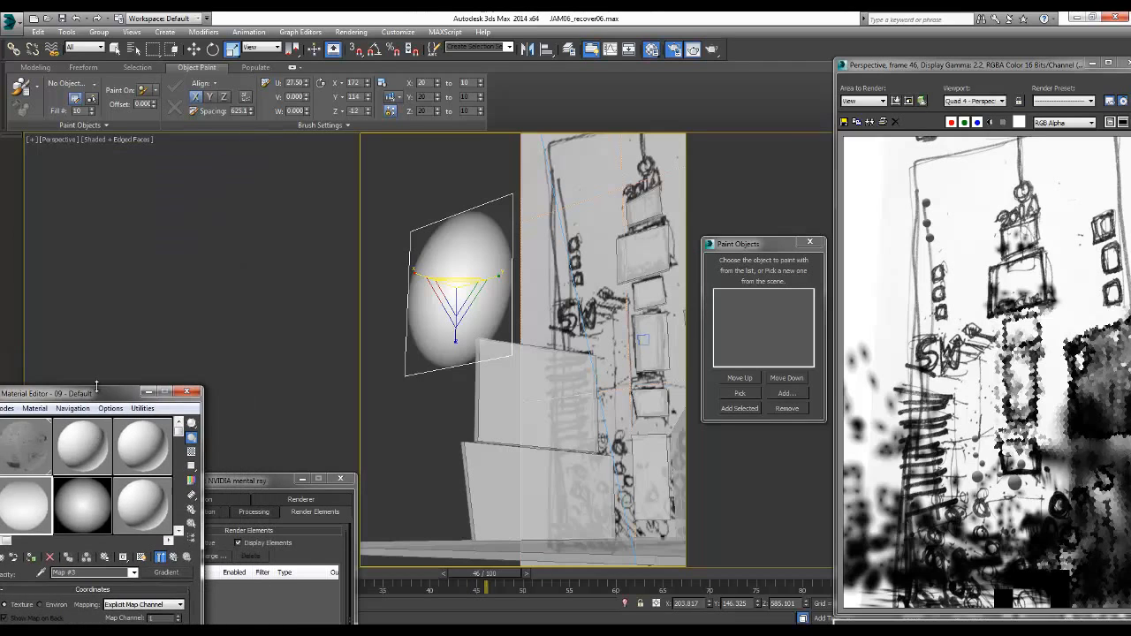
Step: Move the gradient plane partly in front of the sketch, and adjust its position through Camera001
right_click(412, 273)
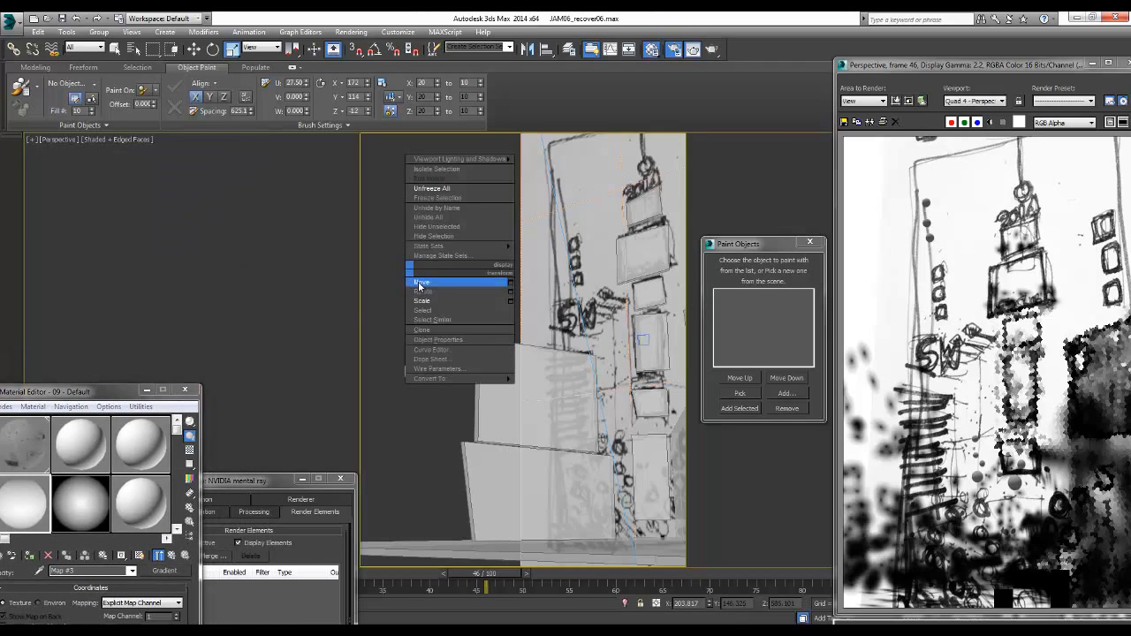
click(429, 281)
drag(485, 281, 565, 268)
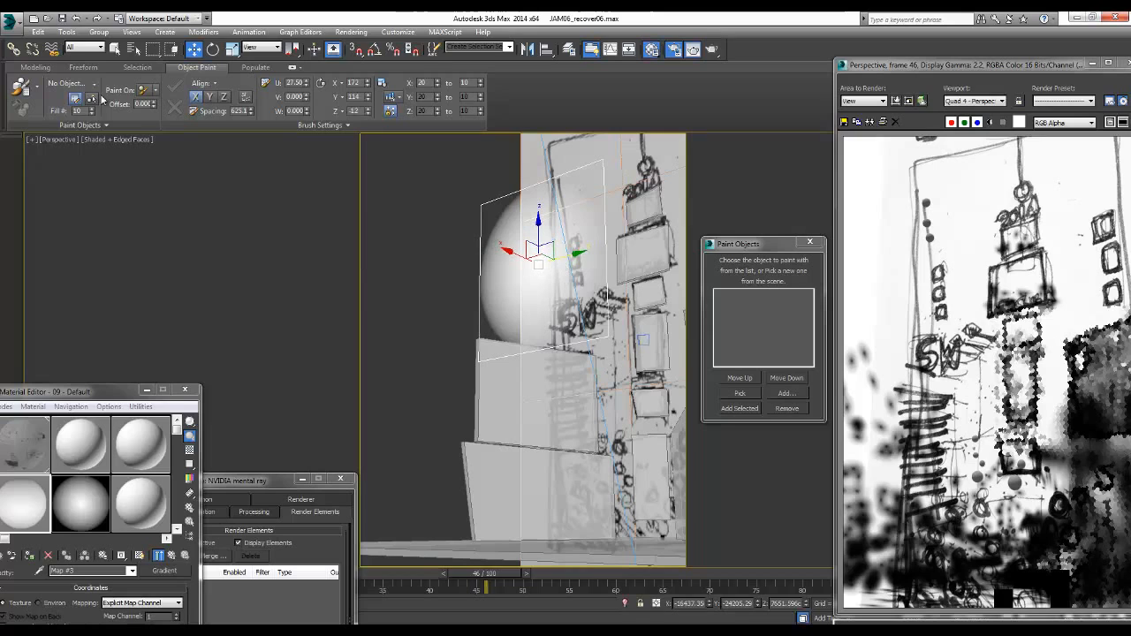
click(55, 141)
mouse_move(80, 155)
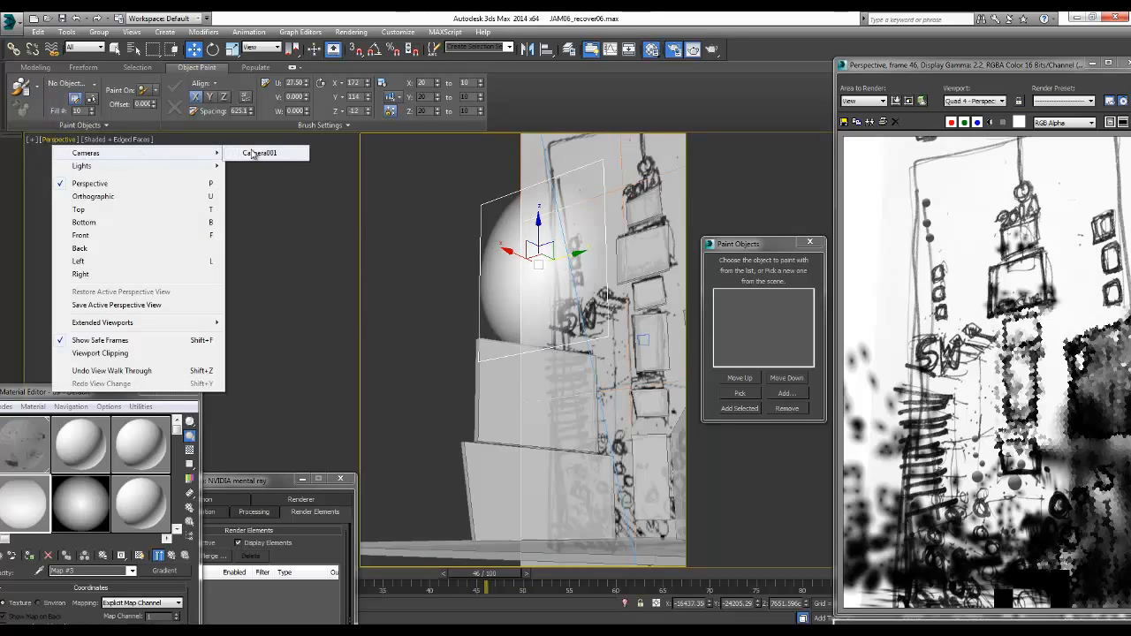
click(255, 152)
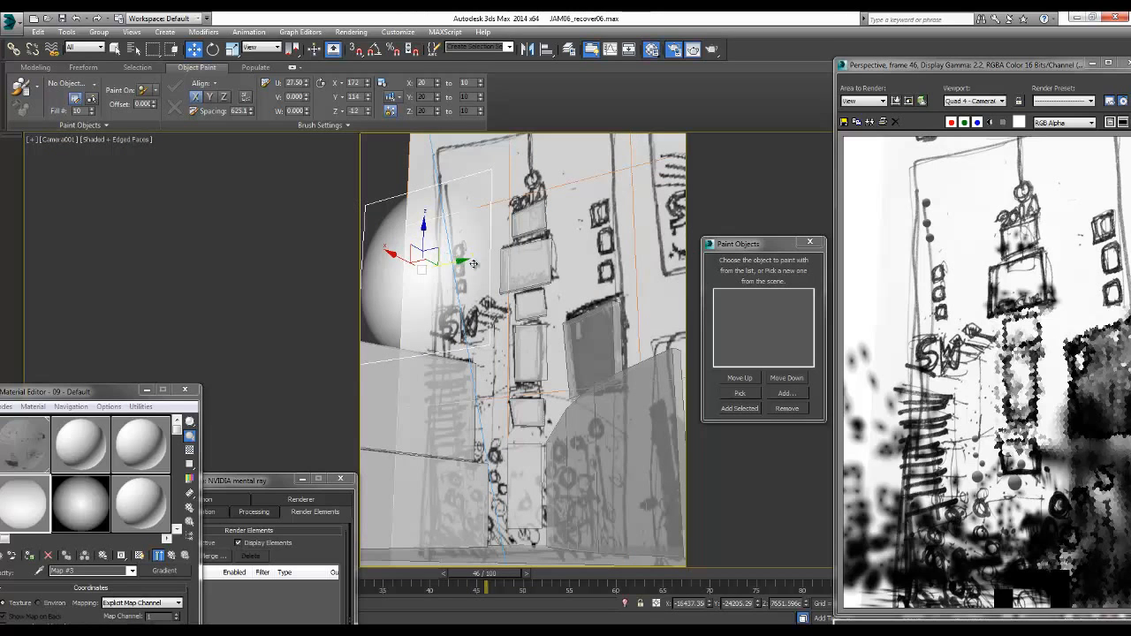
drag(463, 262, 452, 259)
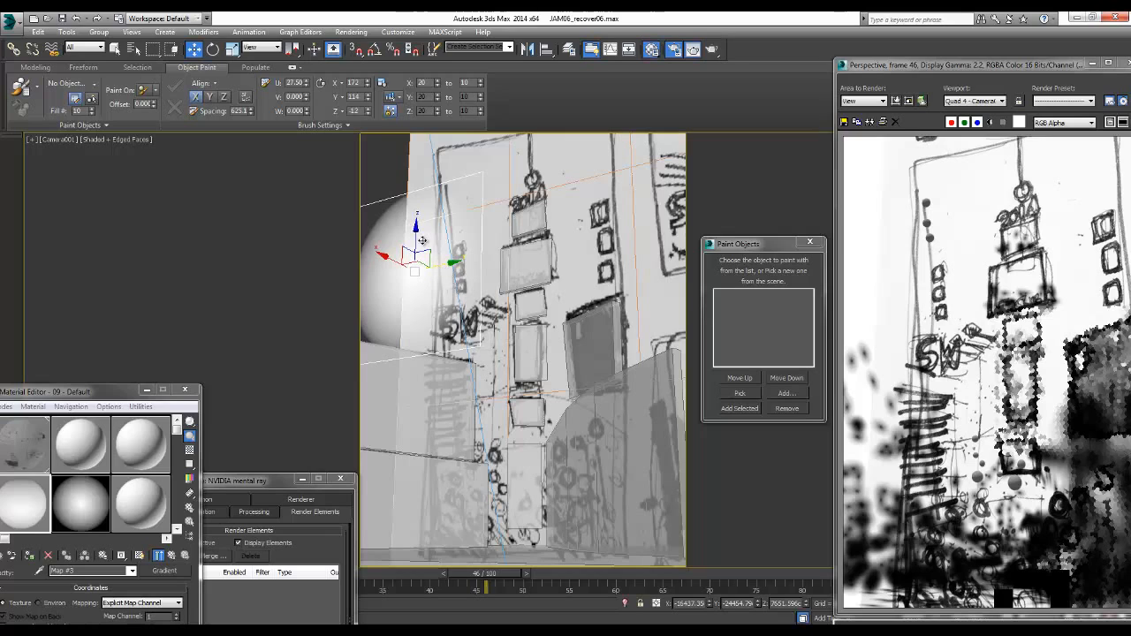
Step: Scale the gradient plane down to a small card and move it off the edge of the sketch
right_click(420, 239)
click(436, 269)
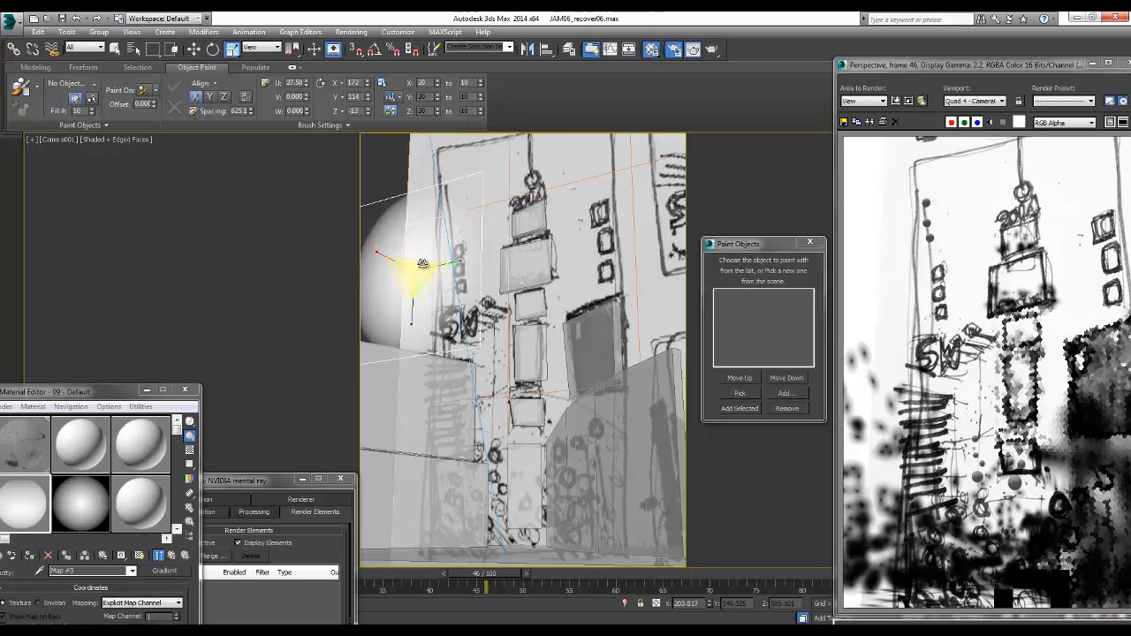
drag(418, 273, 455, 586)
right_click(417, 279)
click(429, 285)
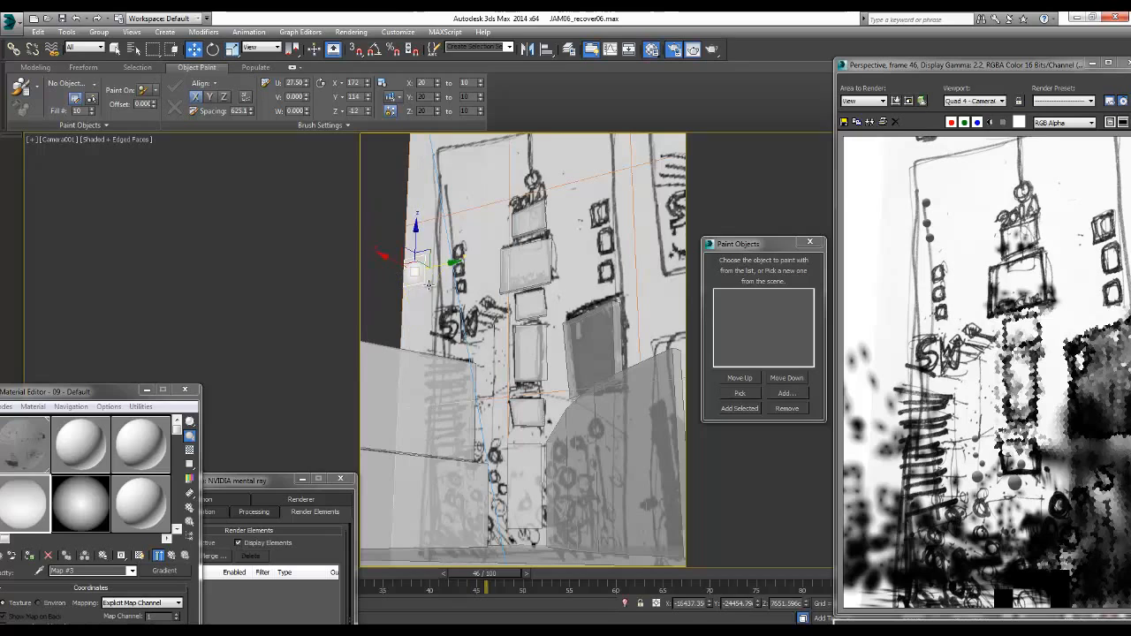
drag(441, 265, 409, 273)
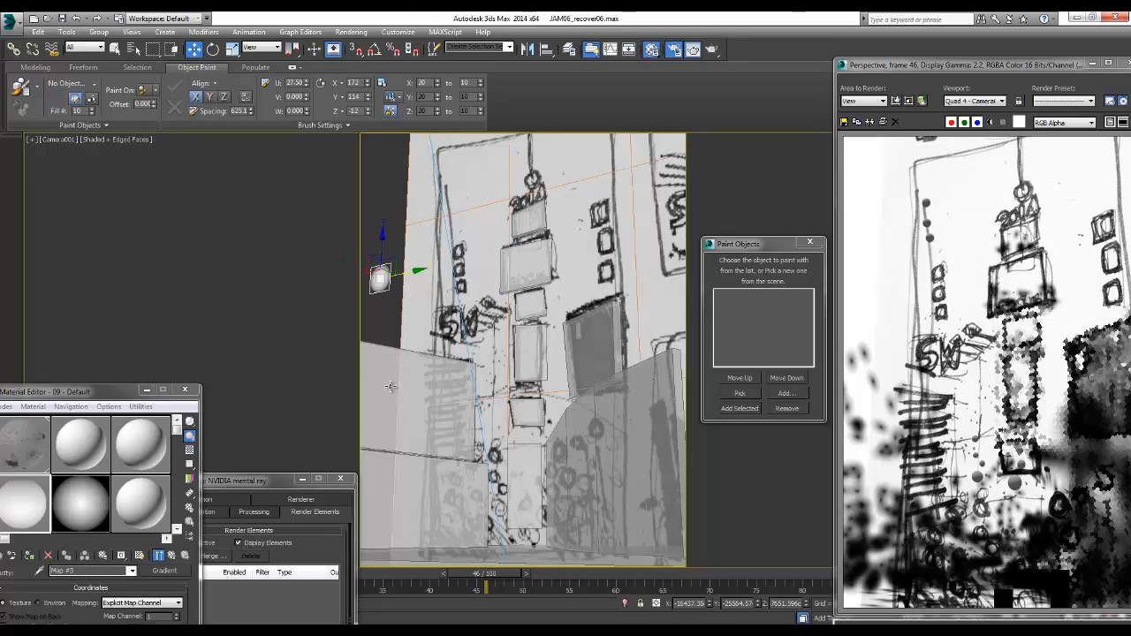
Step: Select the billboard box mesh and close the Paint Objects window
click(390, 386)
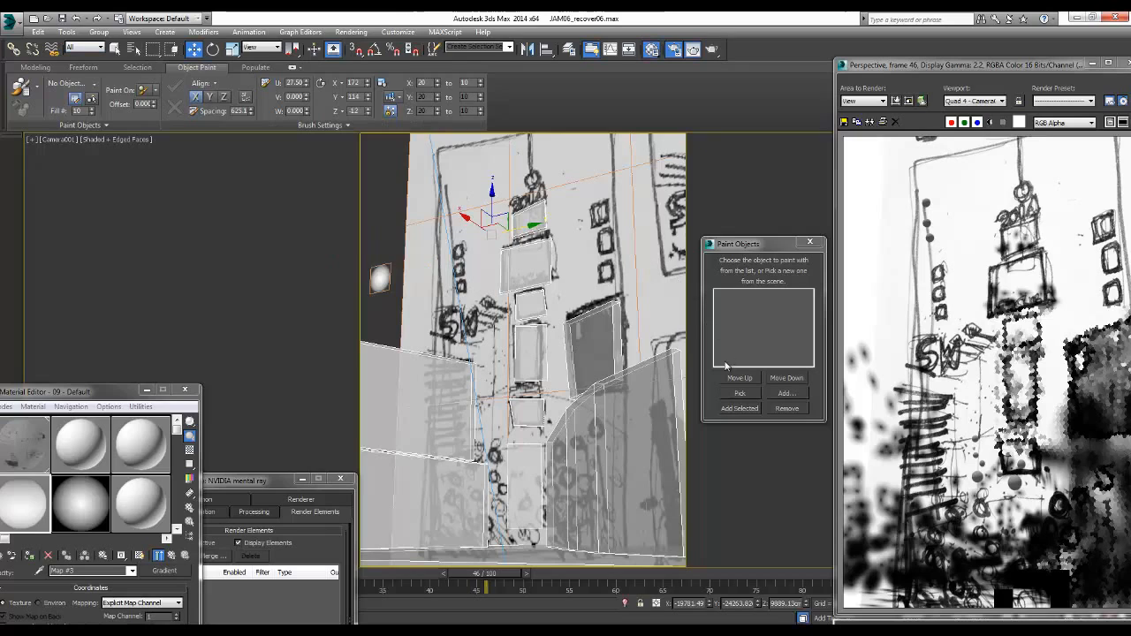
click(810, 241)
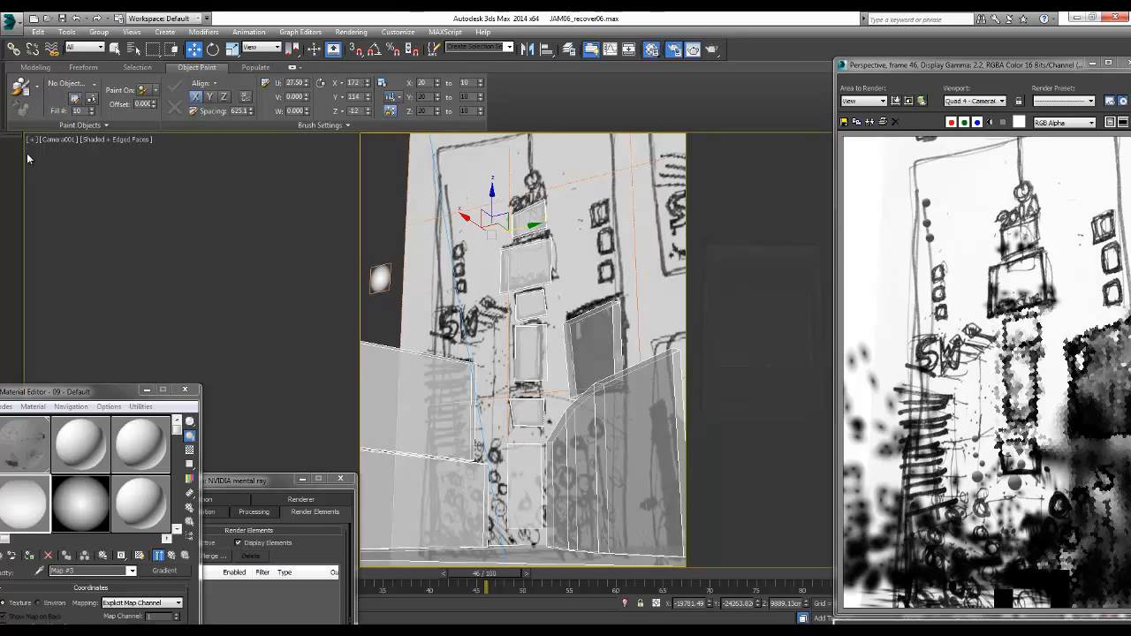
Step: Pick the small gradient card DOTTER from the scene as the object to paint with and close the Paint Objects window
click(76, 99)
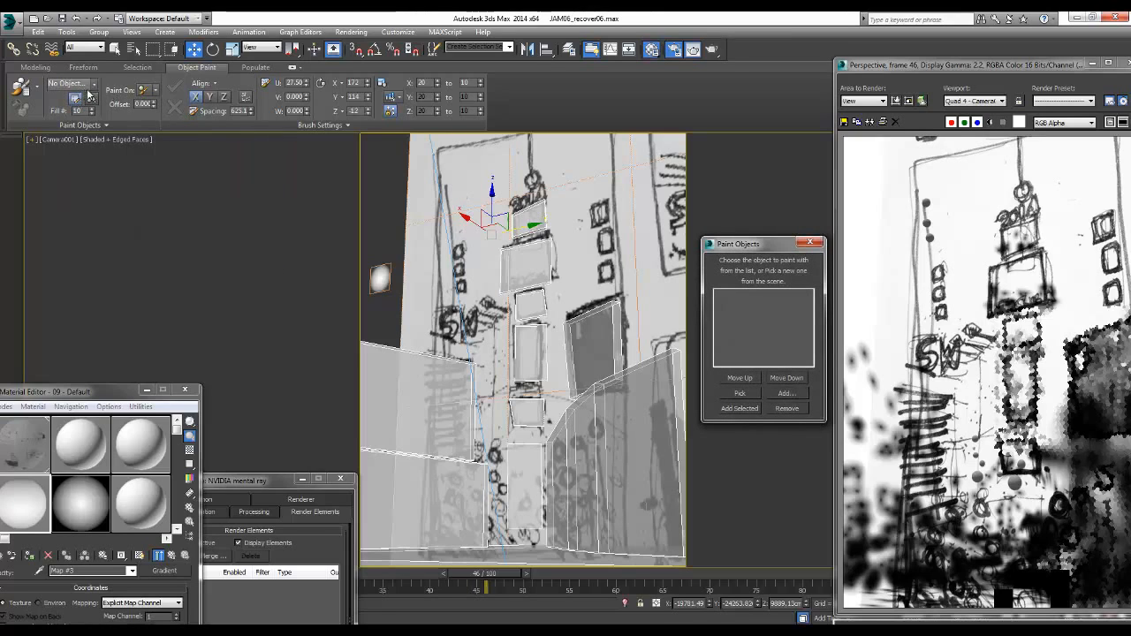
click(753, 398)
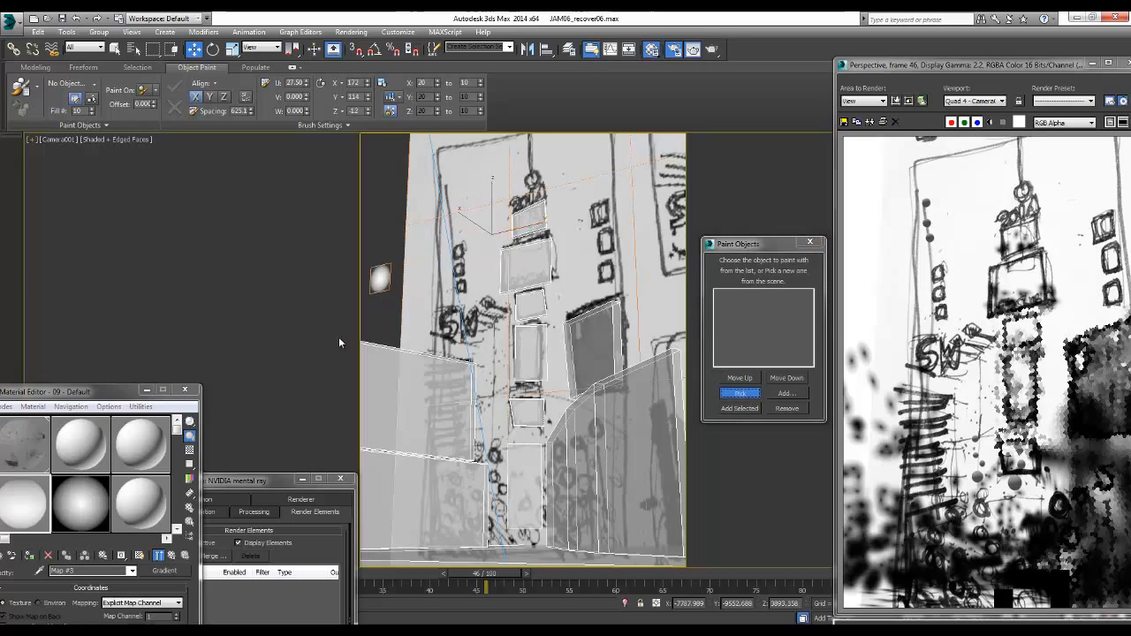
click(380, 279)
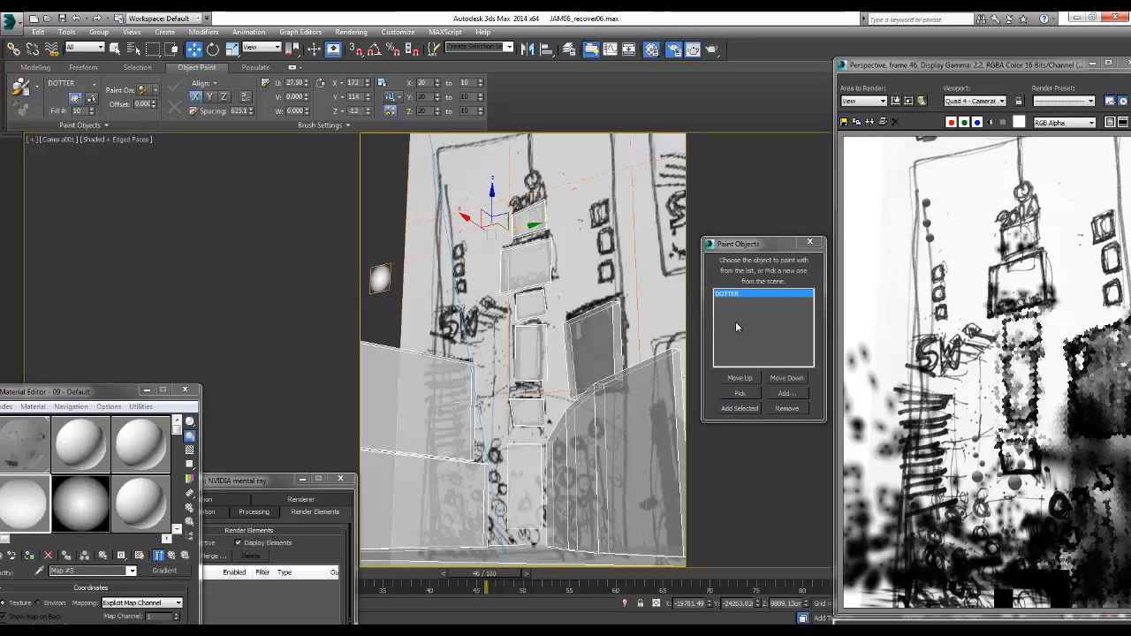
click(811, 244)
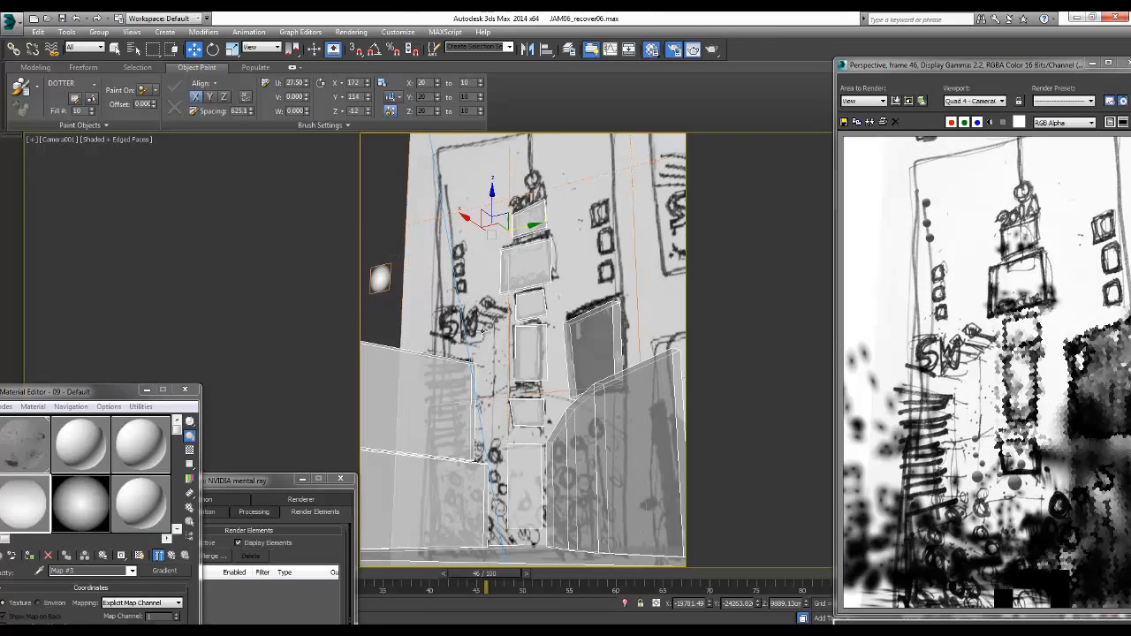
Step: Paint freehand DOTTER copies along the ground and across the lower part of the scene
click(17, 88)
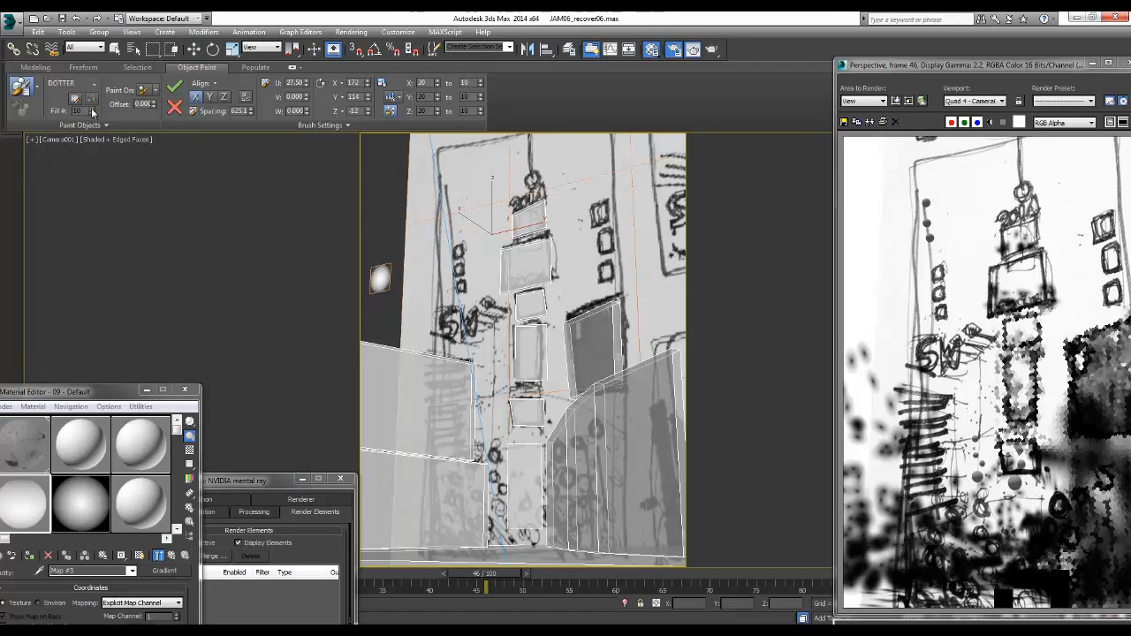
click(26, 92)
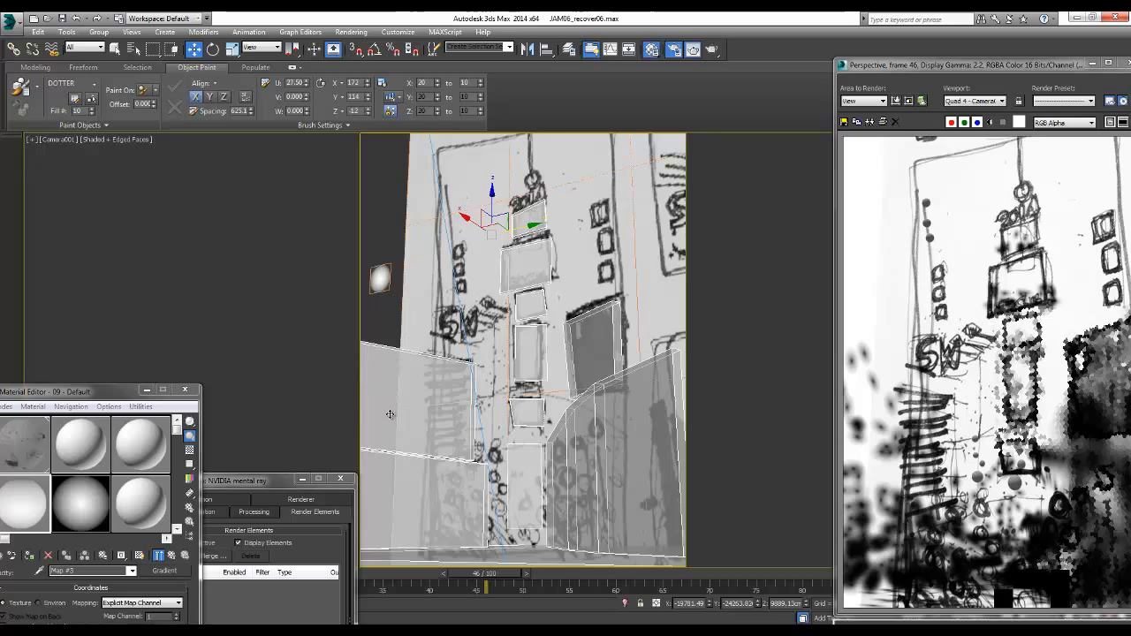
click(19, 89)
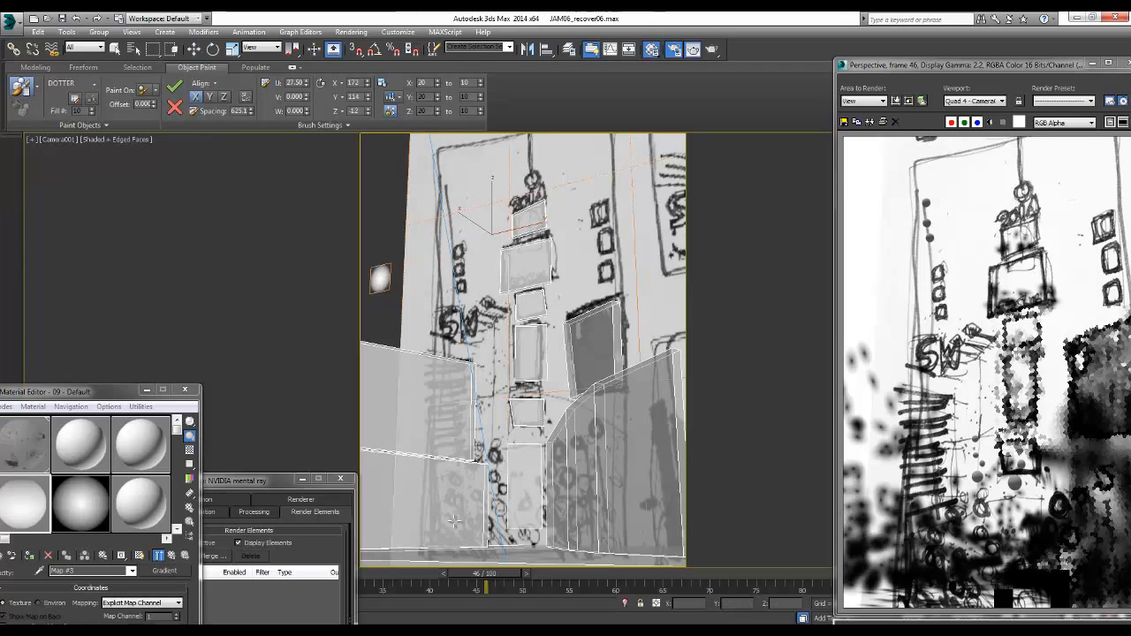
mouse_move(437, 516)
mouse_down()
mouse_move(403, 519)
mouse_move(413, 489)
mouse_up()
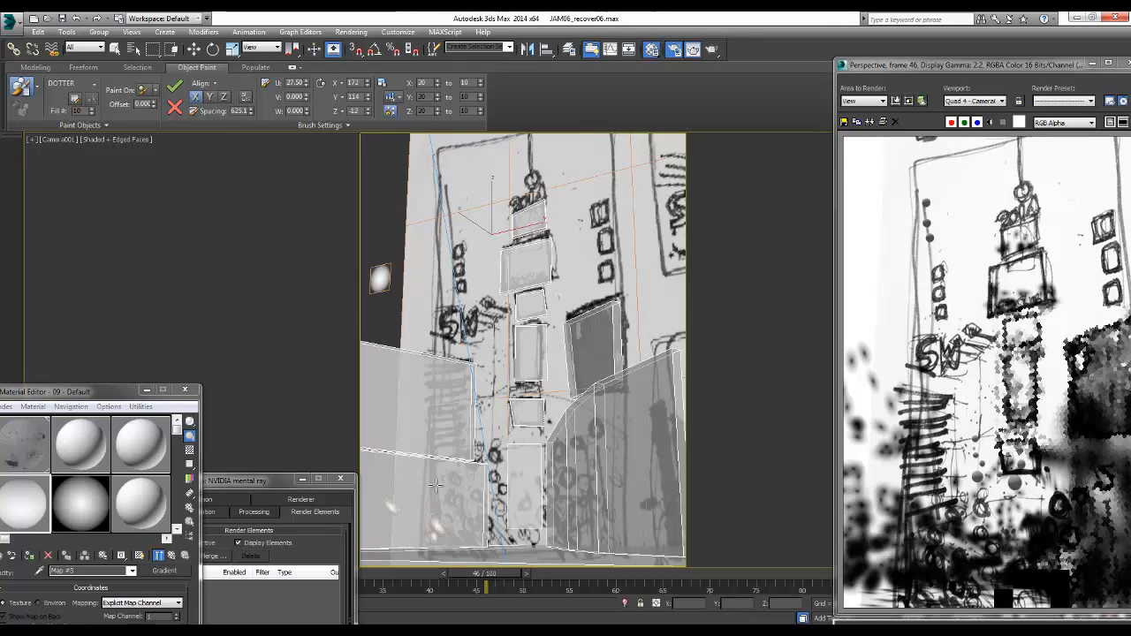
drag(461, 535, 478, 505)
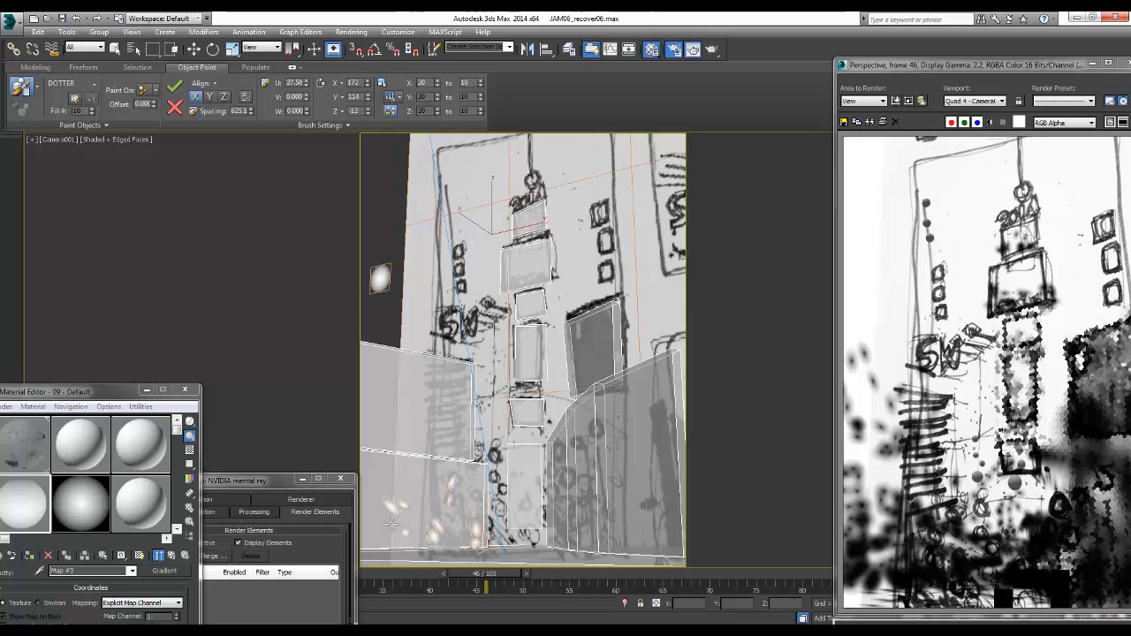
mouse_move(389, 525)
mouse_down()
mouse_move(423, 465)
mouse_move(434, 529)
mouse_move(526, 556)
mouse_move(616, 535)
mouse_move(624, 522)
mouse_move(610, 542)
mouse_move(632, 477)
mouse_move(631, 531)
mouse_move(641, 473)
mouse_move(657, 543)
mouse_move(590, 550)
mouse_up()
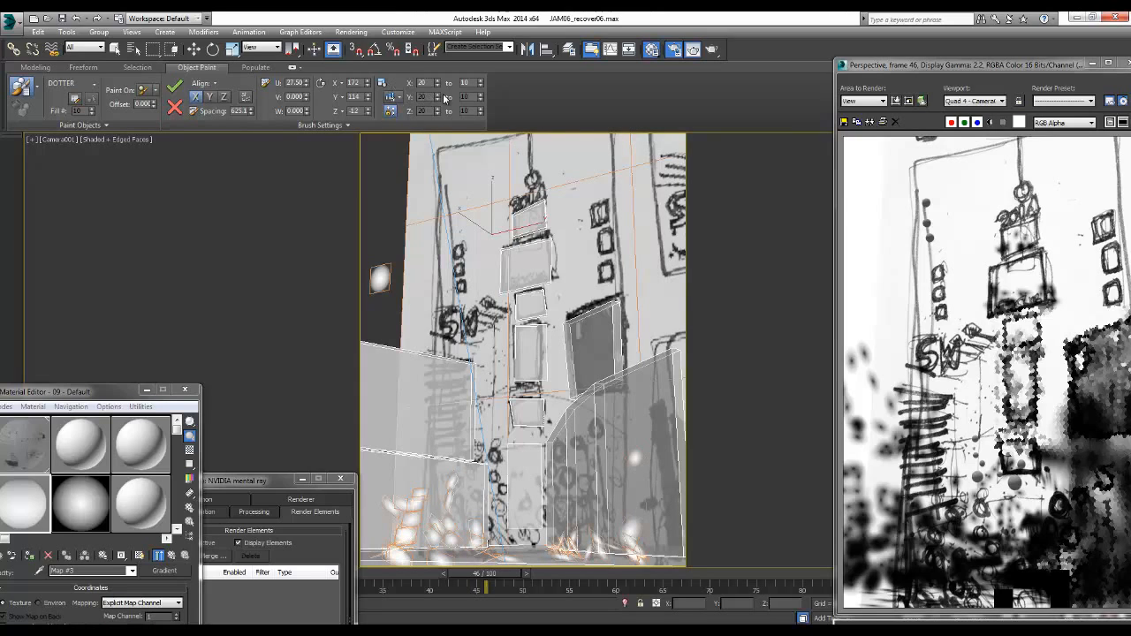
Step: Set the painted dots' starting scale to 22 and reset their X, Y and Z rotation to 0
click(437, 80)
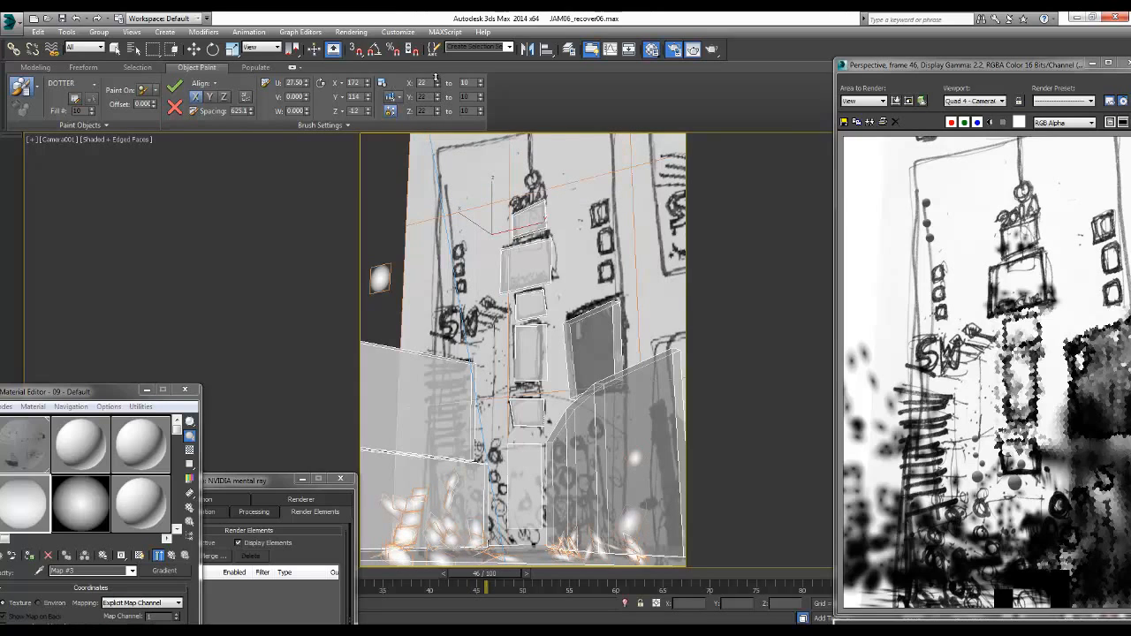
mouse_move(366, 85)
mouse_down()
mouse_move(377, 132)
mouse_move(375, 89)
mouse_move(279, 114)
mouse_up()
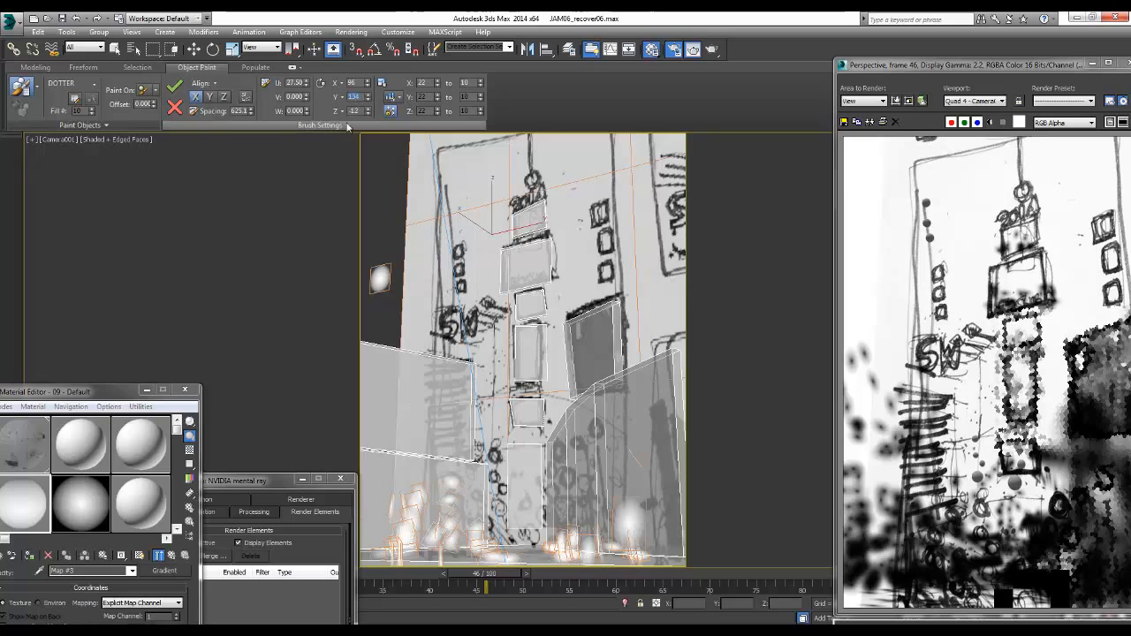
text(0)
key(Return)
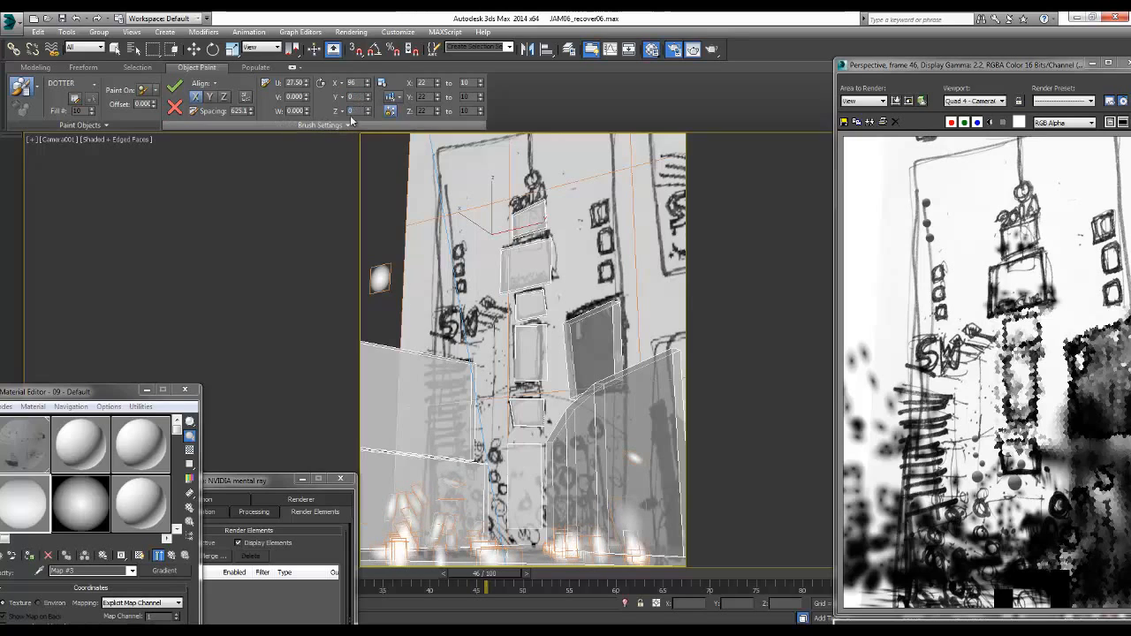
double_click(351, 82)
text(0)
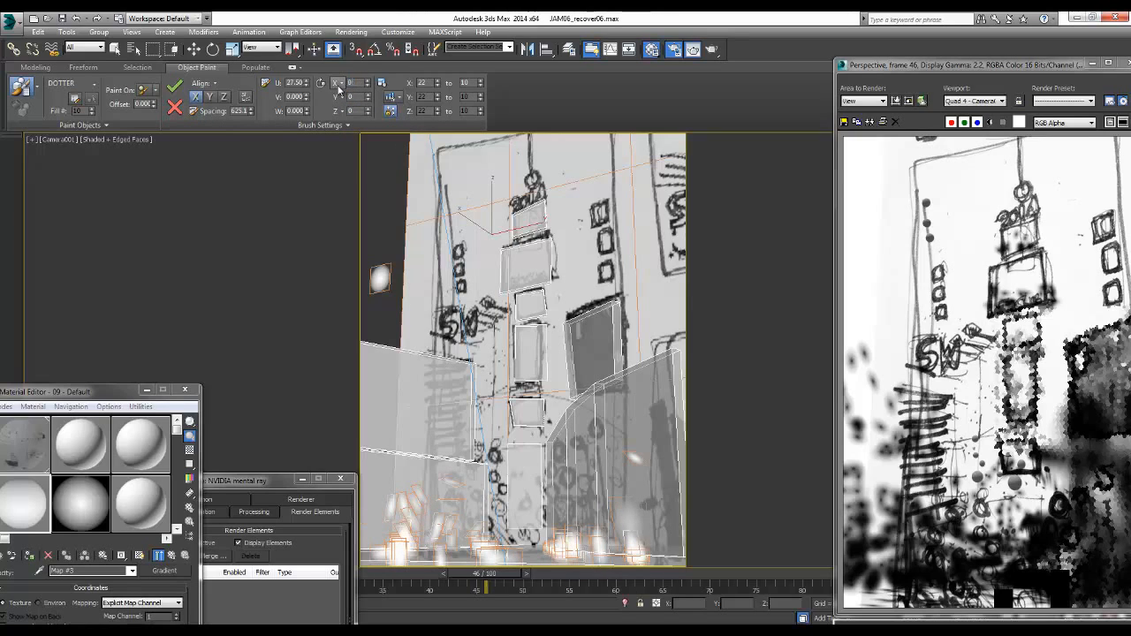
key(Return)
Step: Set the painted dots' rotation to X 86 and Y 118, and their U scatter to about -39.4
drag(369, 84, 360, 33)
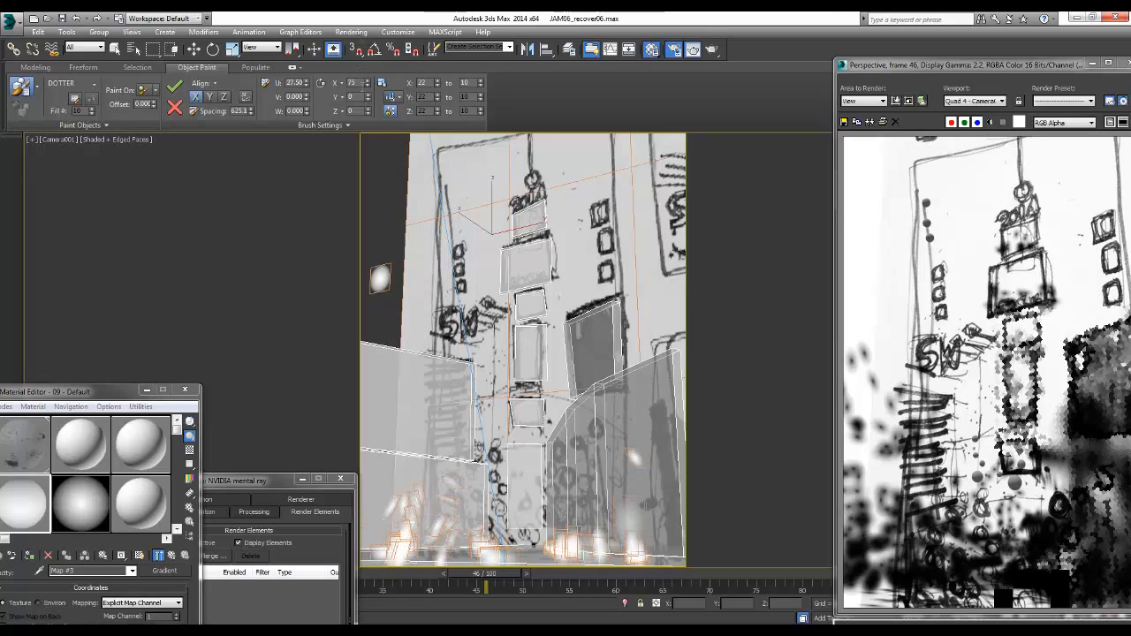
drag(366, 96, 351, 19)
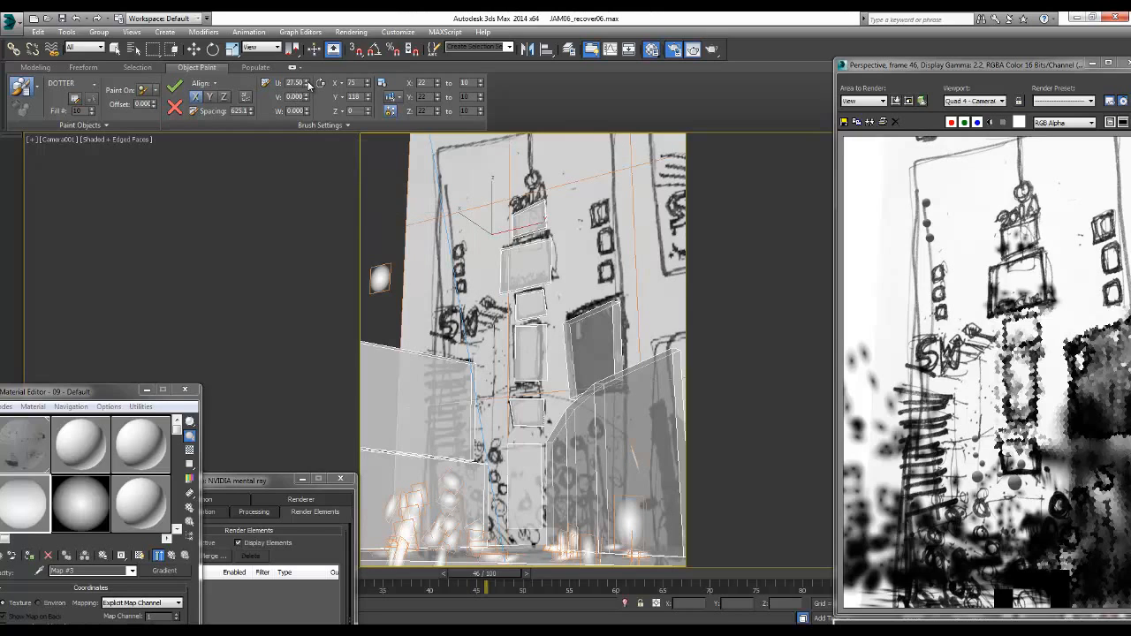
mouse_move(309, 84)
mouse_down()
mouse_move(321, 242)
mouse_move(322, 233)
mouse_up()
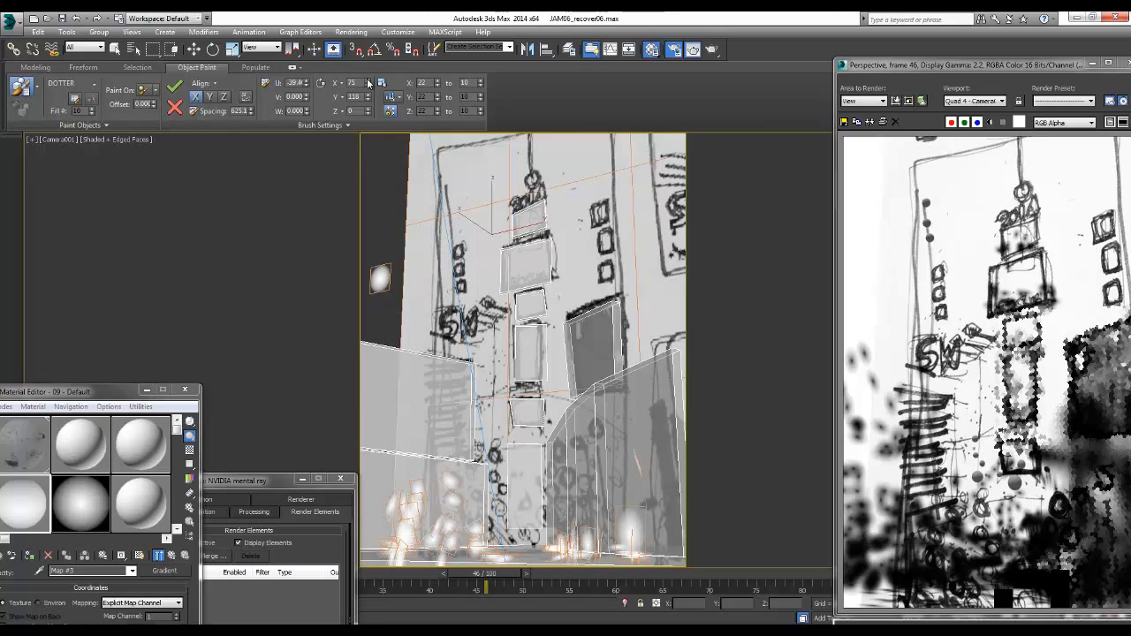
drag(368, 84, 379, 71)
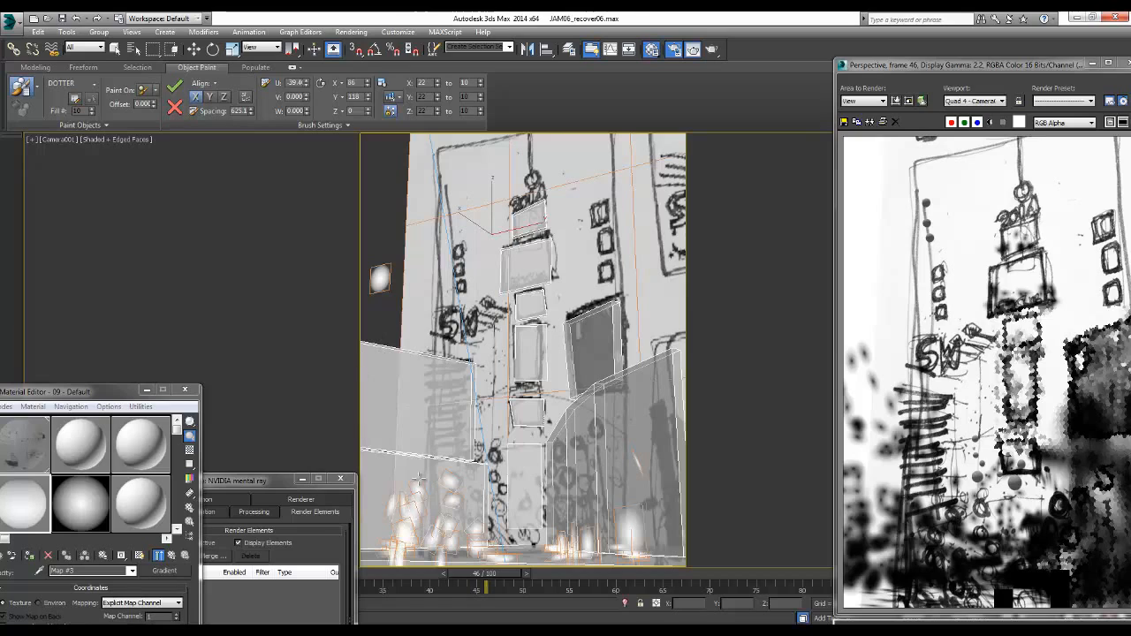
Step: Paint more dots across the ground and the curved building, with the ending scale set to 20
mouse_move(381, 547)
mouse_down()
mouse_move(375, 540)
mouse_move(396, 537)
mouse_move(444, 551)
mouse_move(610, 544)
mouse_move(650, 504)
mouse_move(677, 548)
mouse_move(649, 448)
mouse_up()
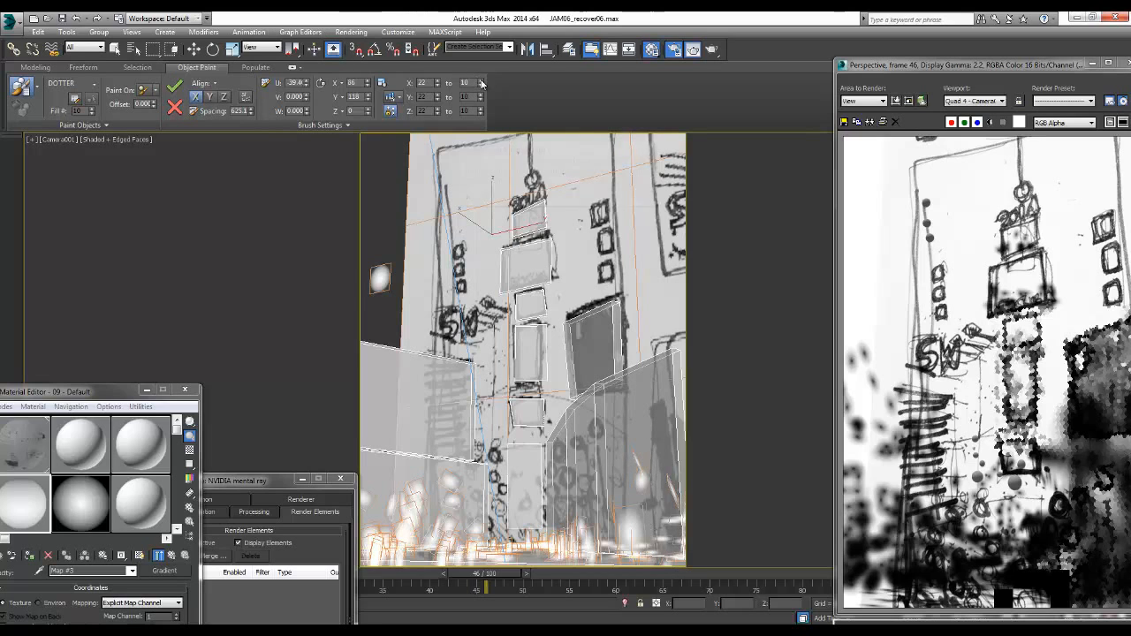
mouse_move(480, 83)
mouse_down()
mouse_move(476, 15)
mouse_move(469, 140)
mouse_move(466, 60)
mouse_up()
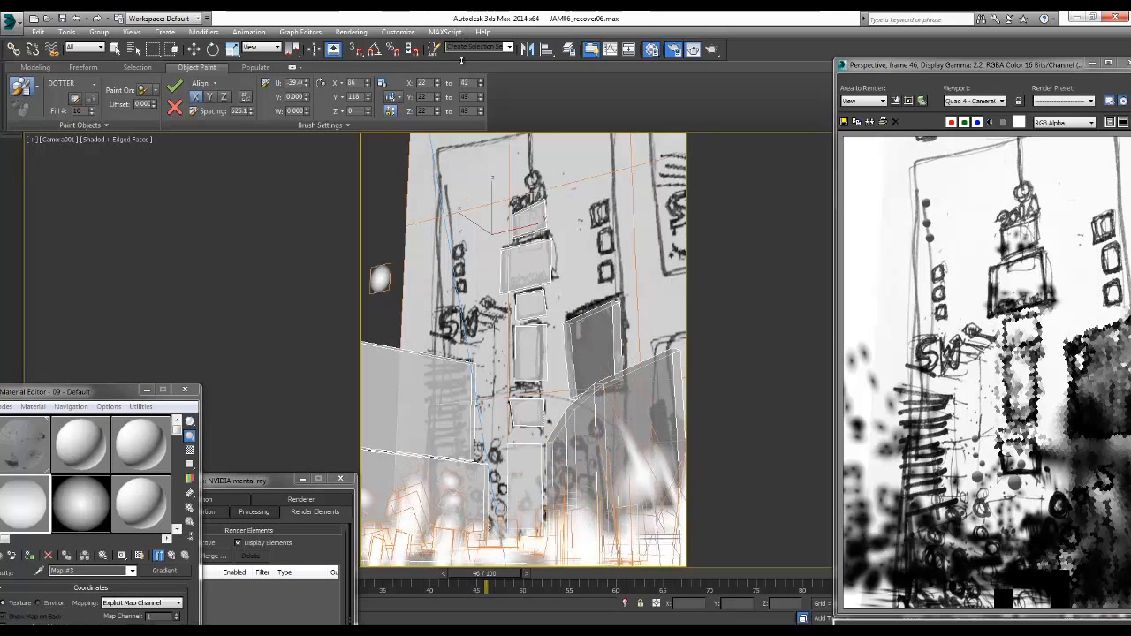
mouse_move(596, 477)
mouse_down()
mouse_move(596, 530)
mouse_move(663, 513)
mouse_move(575, 544)
mouse_move(539, 505)
mouse_move(543, 459)
mouse_move(545, 528)
mouse_move(594, 529)
mouse_move(657, 478)
mouse_move(659, 504)
mouse_move(663, 446)
mouse_move(603, 487)
mouse_up()
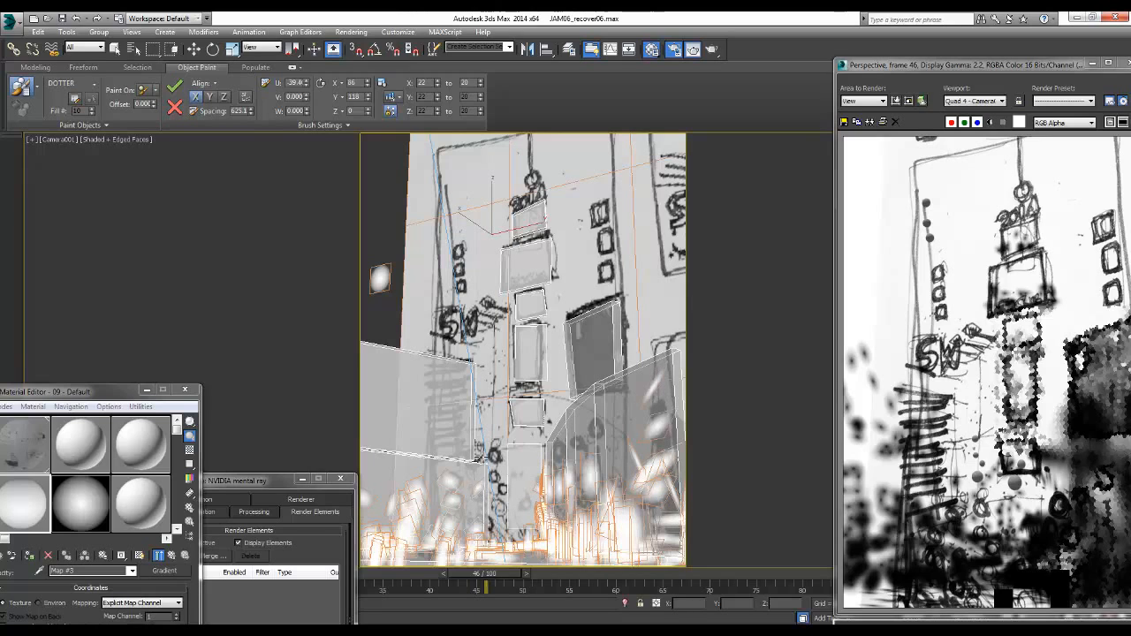
Step: Paint dots over the building facade, the dark billboard, the central tower boxes and the street area
mouse_move(412, 443)
mouse_down()
mouse_move(380, 440)
mouse_move(406, 430)
mouse_move(392, 433)
mouse_move(456, 447)
mouse_move(455, 402)
mouse_move(461, 427)
mouse_up()
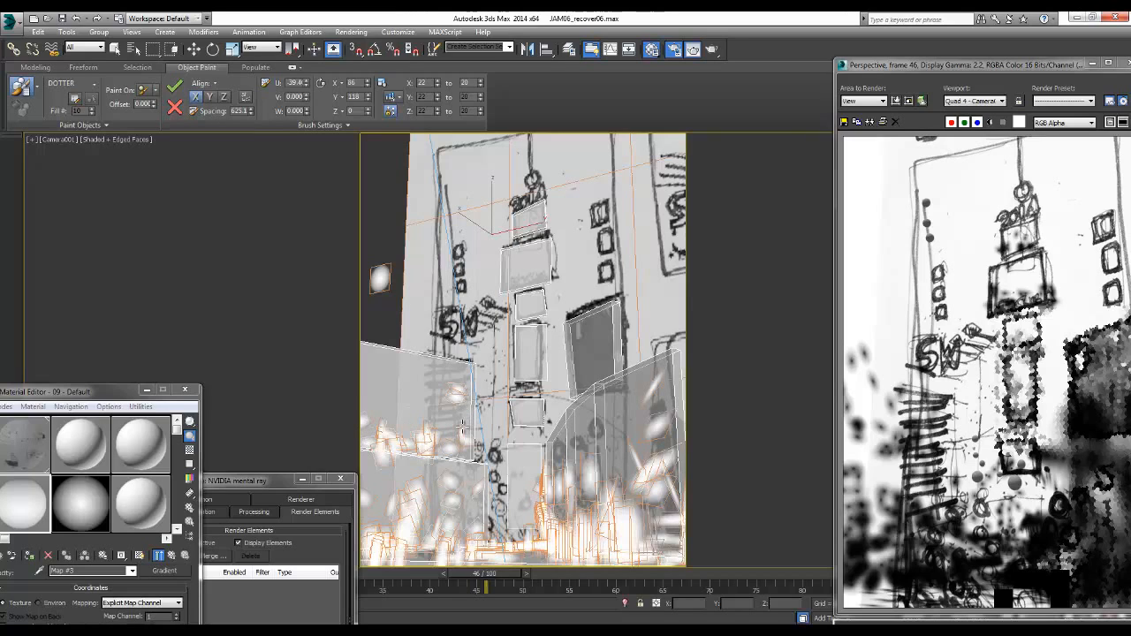
mouse_move(562, 377)
mouse_down()
mouse_move(594, 379)
mouse_move(601, 366)
mouse_move(615, 374)
mouse_move(581, 358)
mouse_up()
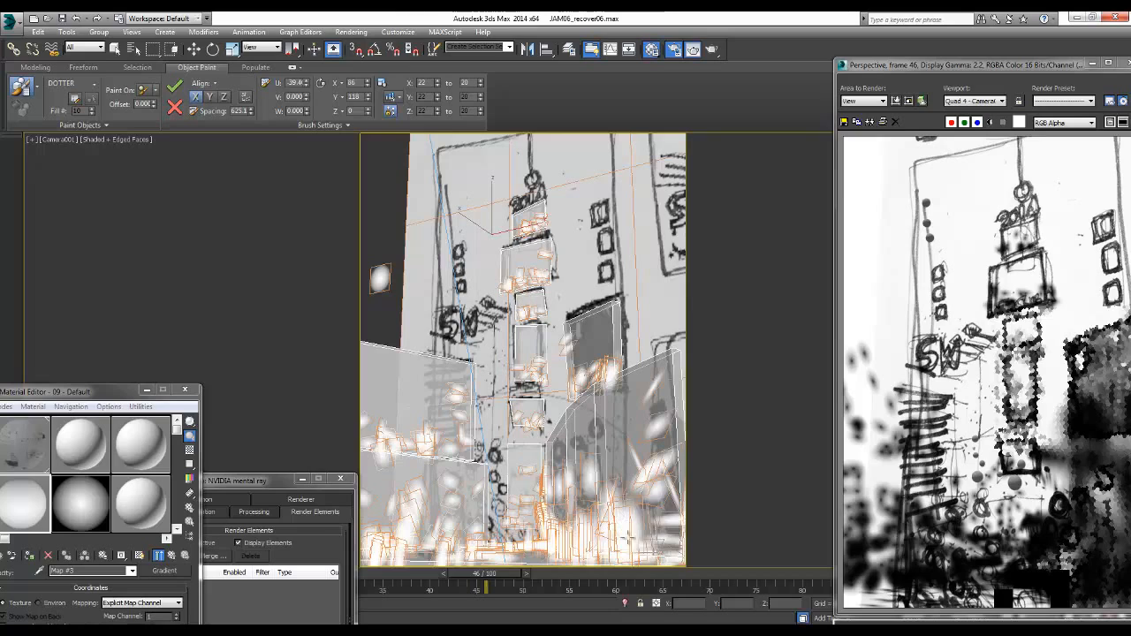
mouse_move(663, 522)
mouse_down()
mouse_move(661, 407)
mouse_move(647, 524)
mouse_move(614, 446)
mouse_move(575, 515)
mouse_move(524, 535)
mouse_up()
mouse_move(446, 552)
mouse_down()
mouse_move(416, 497)
mouse_move(367, 517)
mouse_move(390, 460)
mouse_move(389, 405)
mouse_move(387, 442)
mouse_move(353, 390)
mouse_move(435, 480)
mouse_move(473, 412)
mouse_move(485, 475)
mouse_move(526, 501)
mouse_move(519, 455)
mouse_move(543, 478)
mouse_move(576, 433)
mouse_move(608, 484)
mouse_move(624, 455)
mouse_move(535, 494)
mouse_up()
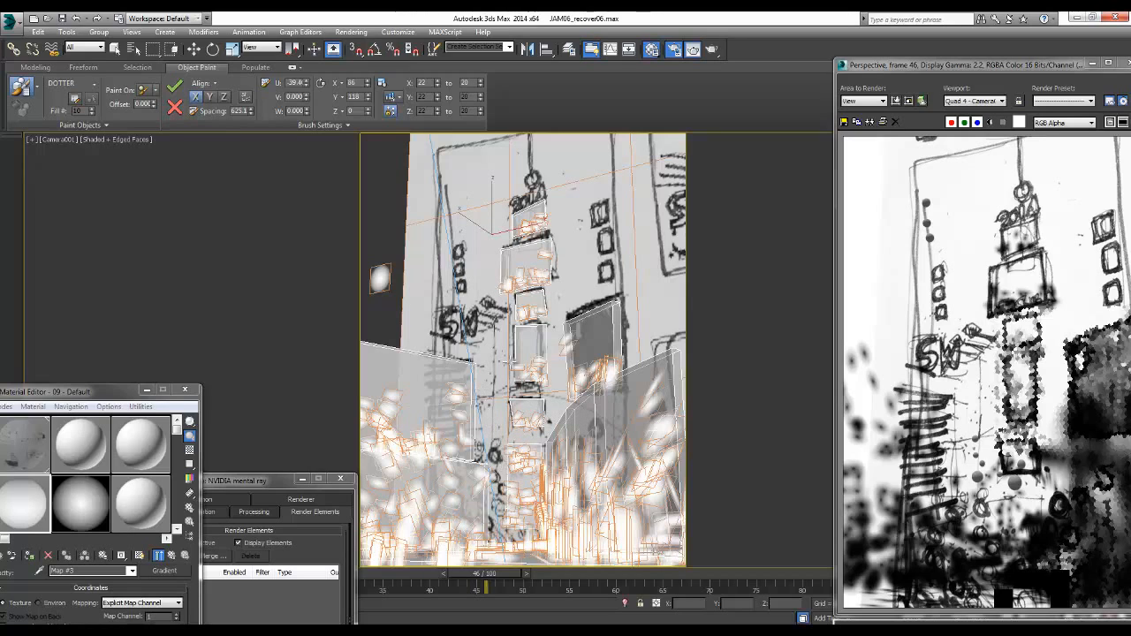
drag(511, 364, 533, 409)
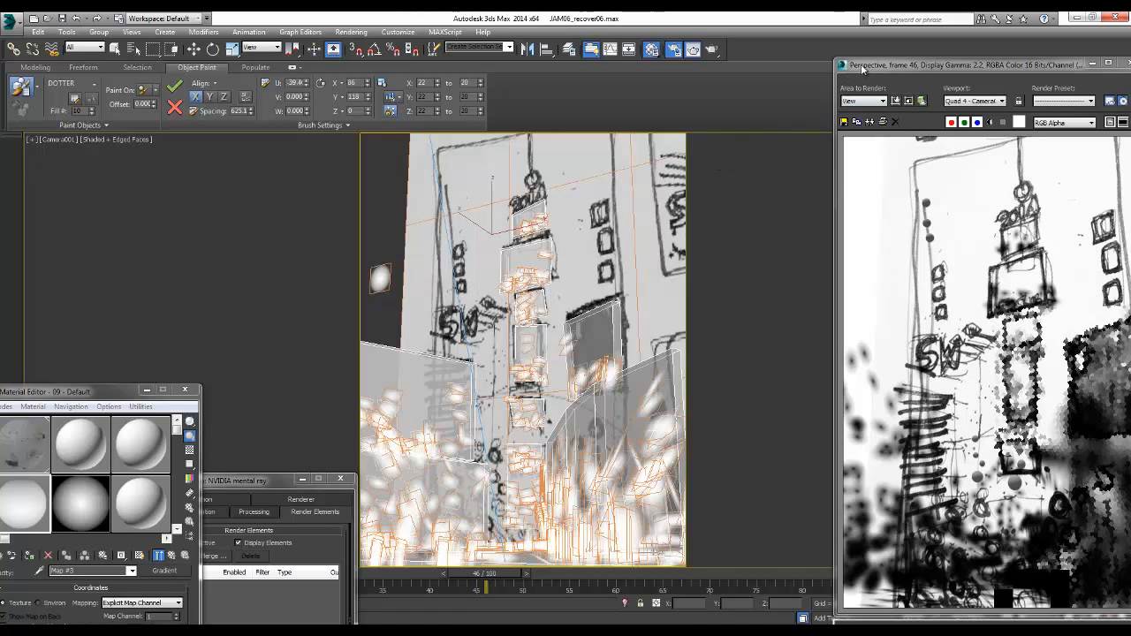
Step: Test-render frame 46 from Camera001 to check the painted dots, then cancel the render
drag(863, 70, 88, 70)
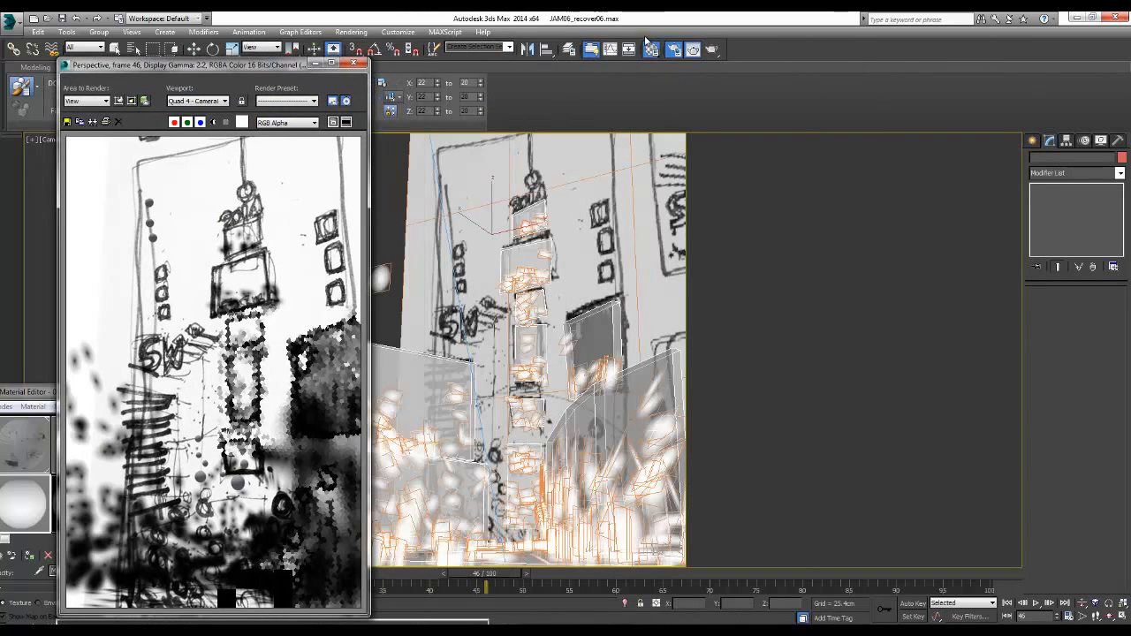
click(713, 50)
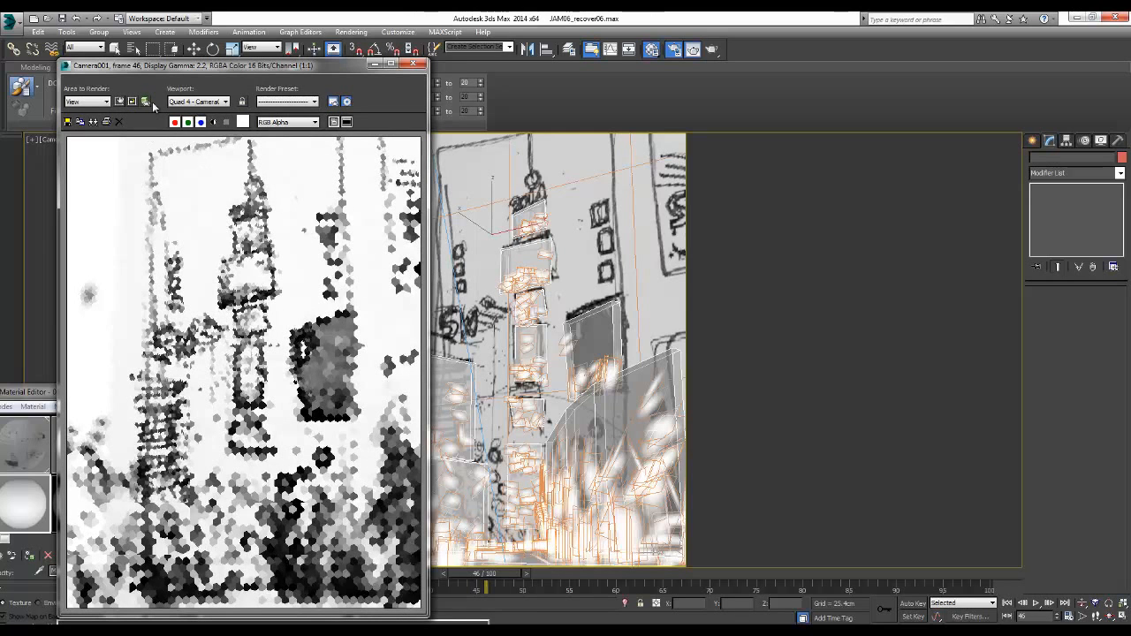
drag(143, 69, 627, 45)
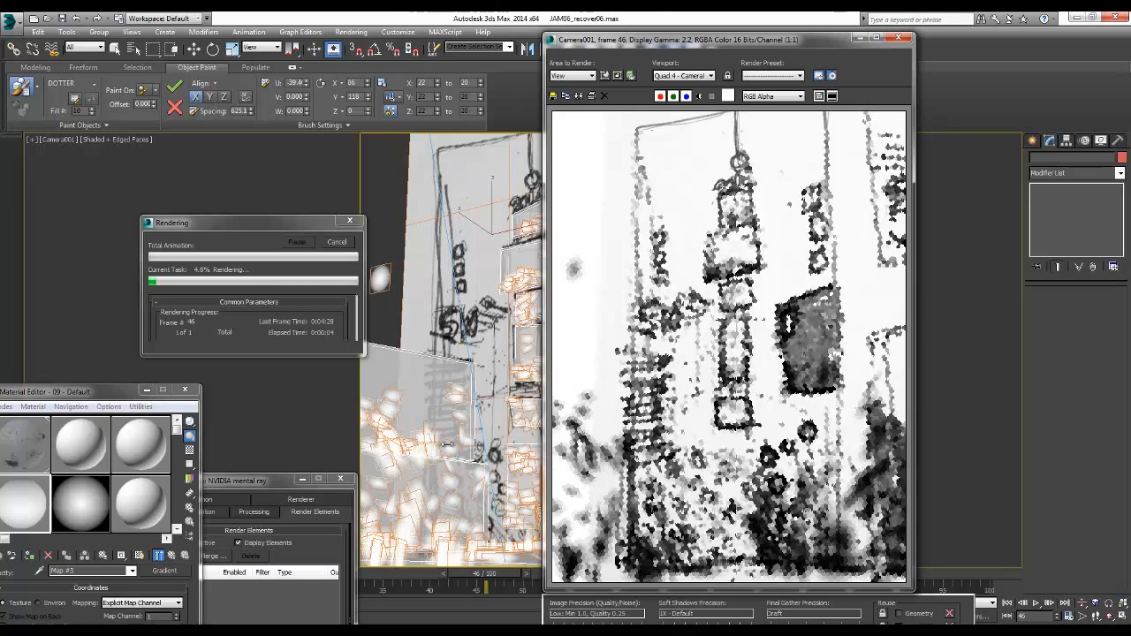
click(331, 245)
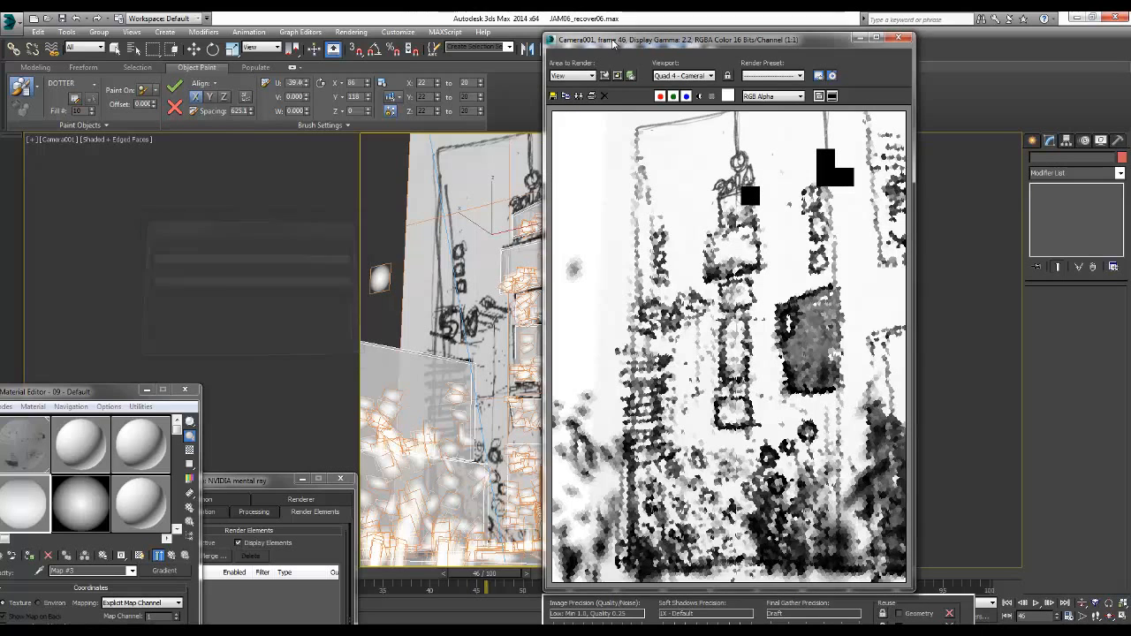
Step: Move the render window aside, paint more dots across the lower scene, and set the timeline to frame 0
drag(614, 43, 2, 377)
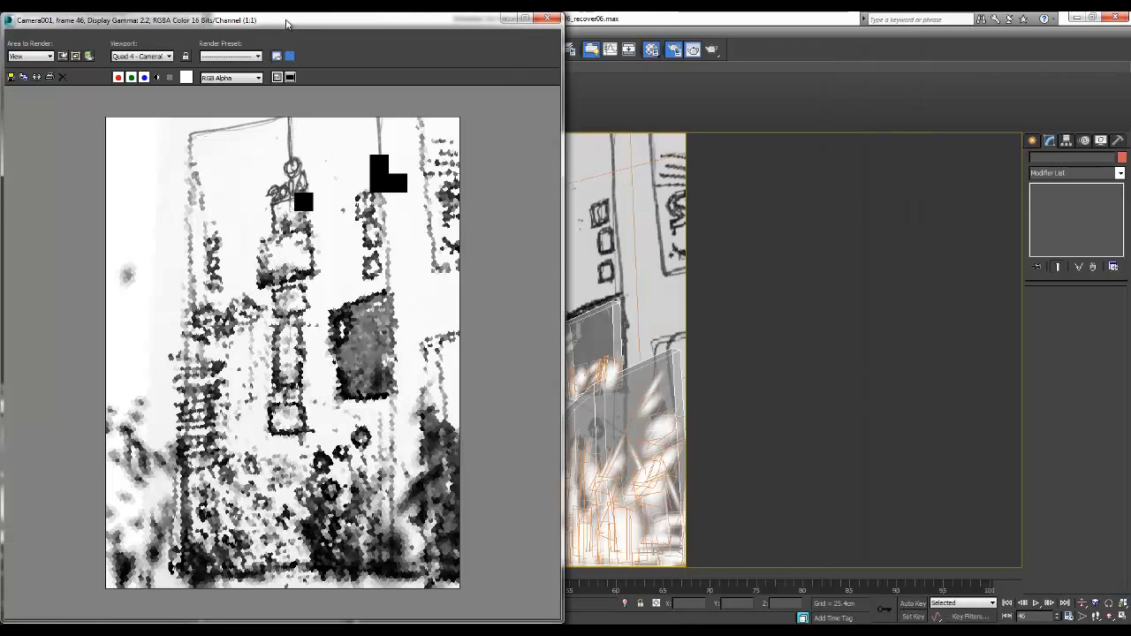
drag(286, 23, 40, 449)
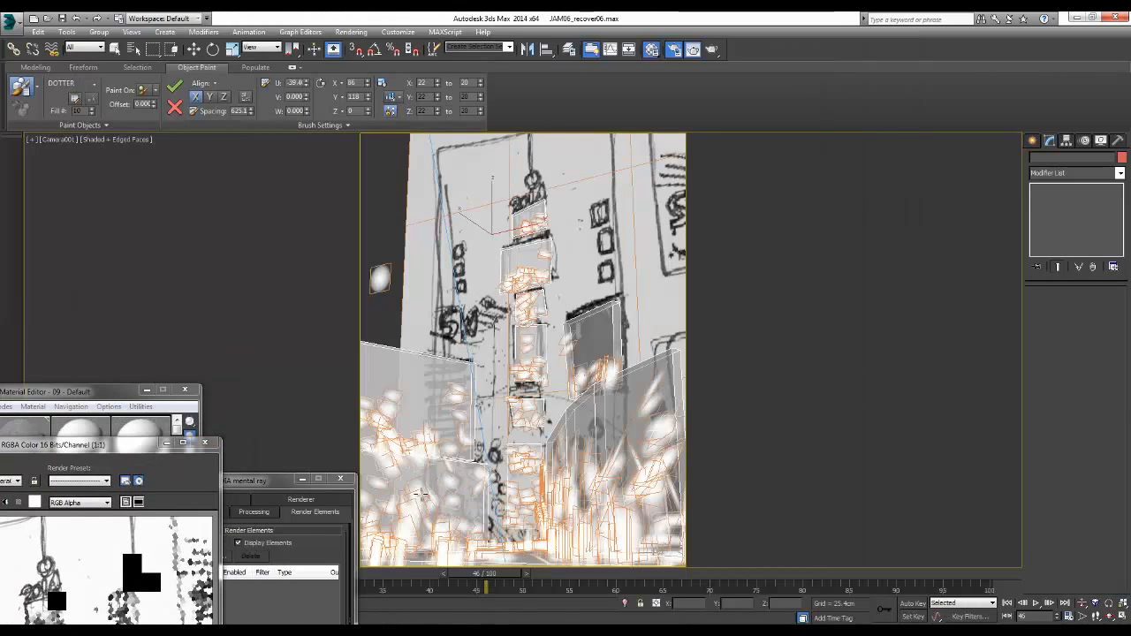
mouse_move(422, 495)
mouse_down()
mouse_move(477, 523)
mouse_move(460, 498)
mouse_move(497, 457)
mouse_move(479, 509)
mouse_move(432, 514)
mouse_move(489, 545)
mouse_move(647, 550)
mouse_up()
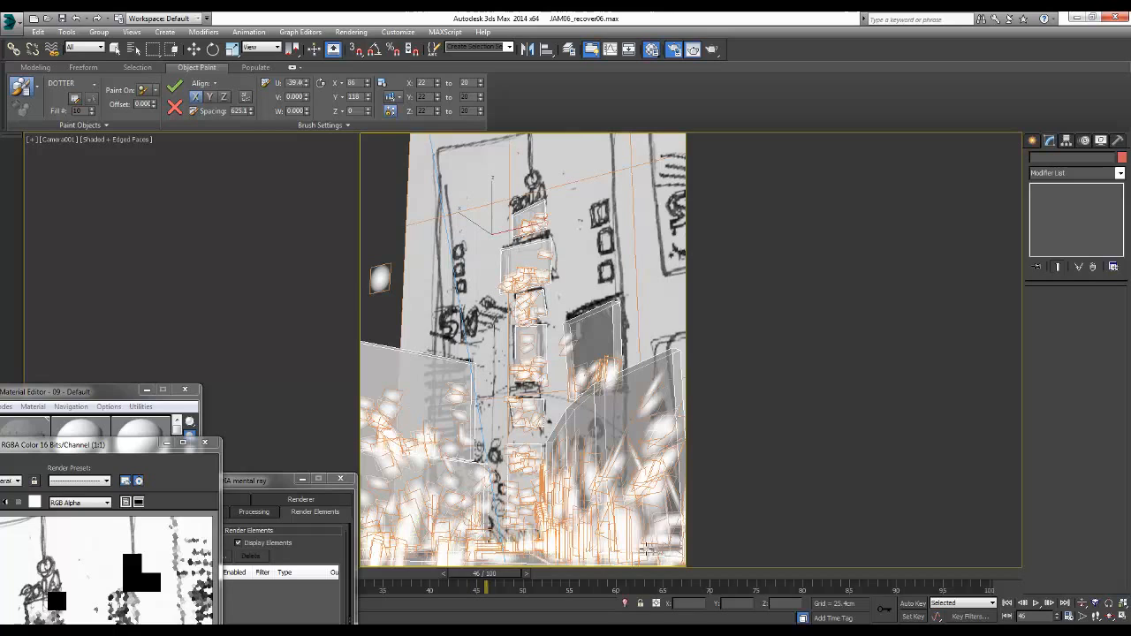
click(575, 575)
drag(535, 574, 99, 606)
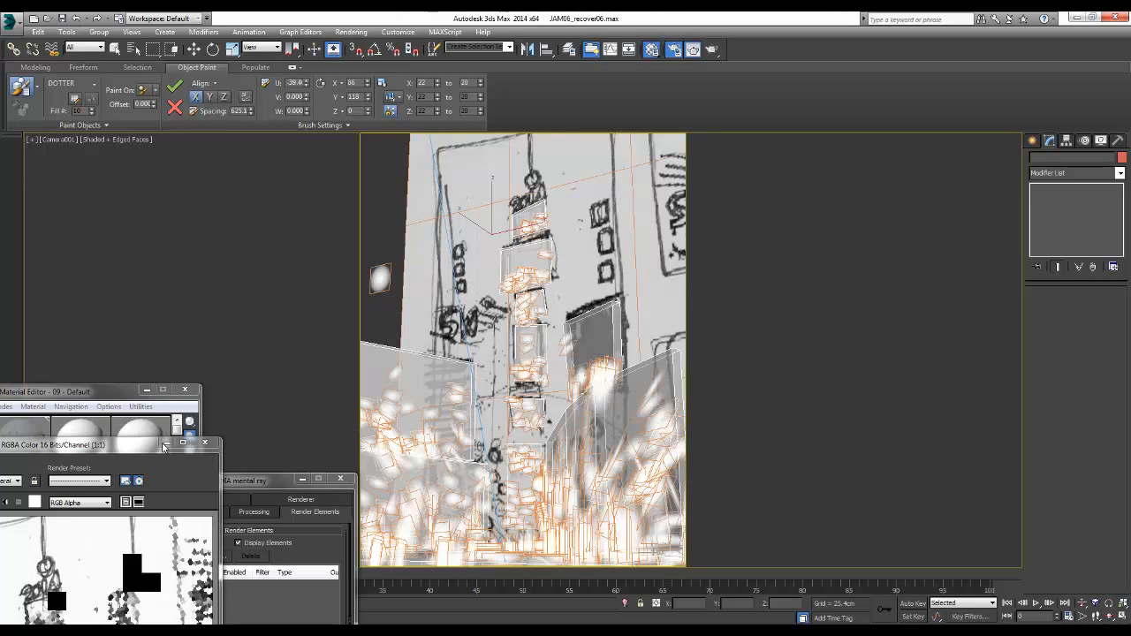
Step: Make the background sketch plane non-renderable in its object properties and deselect it
drag(139, 445, 310, 75)
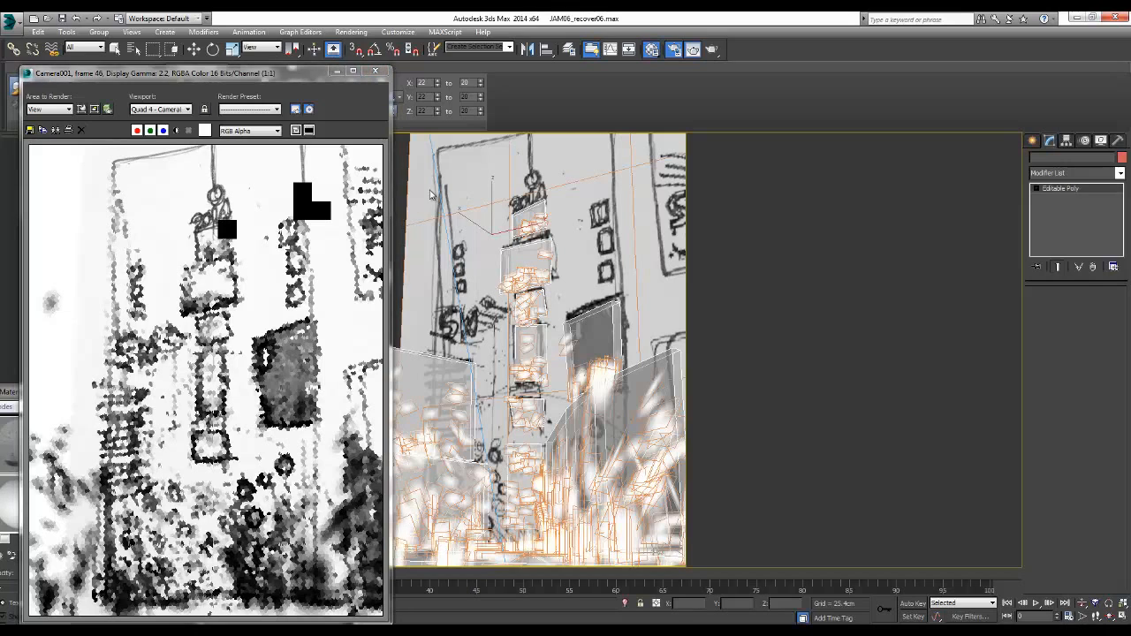
click(431, 194)
key(w)
right_click(534, 186)
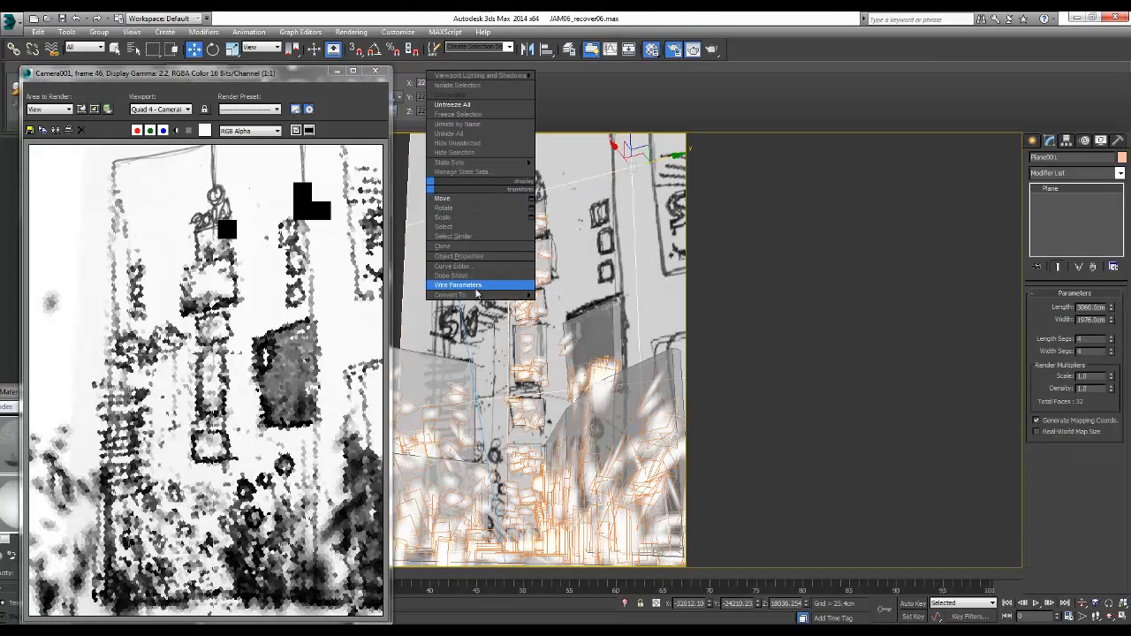
click(462, 255)
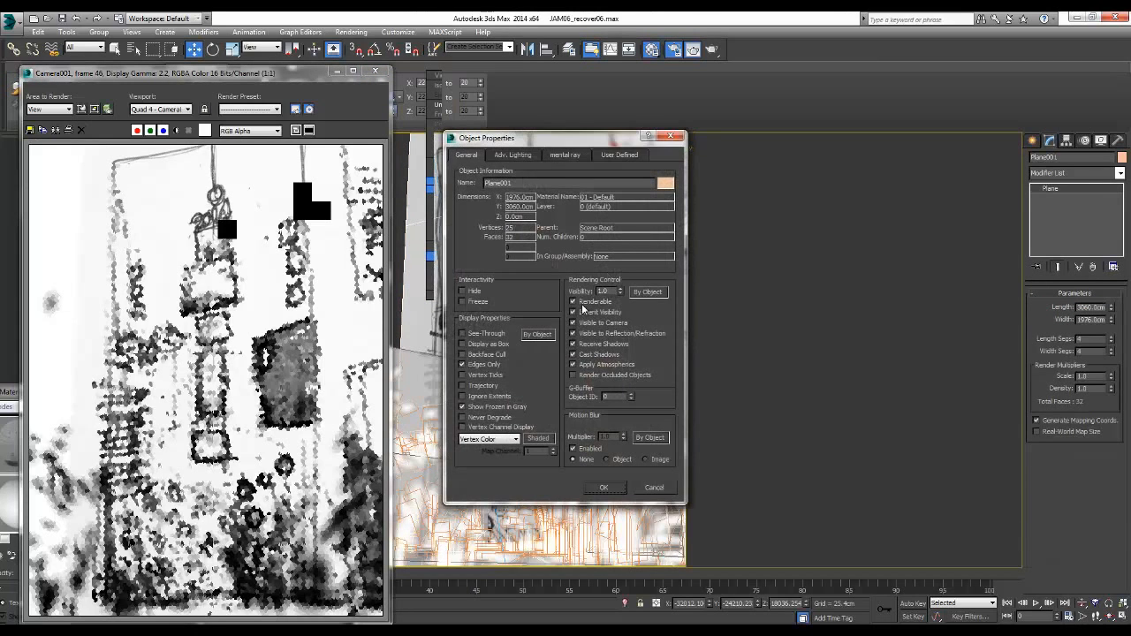
click(604, 487)
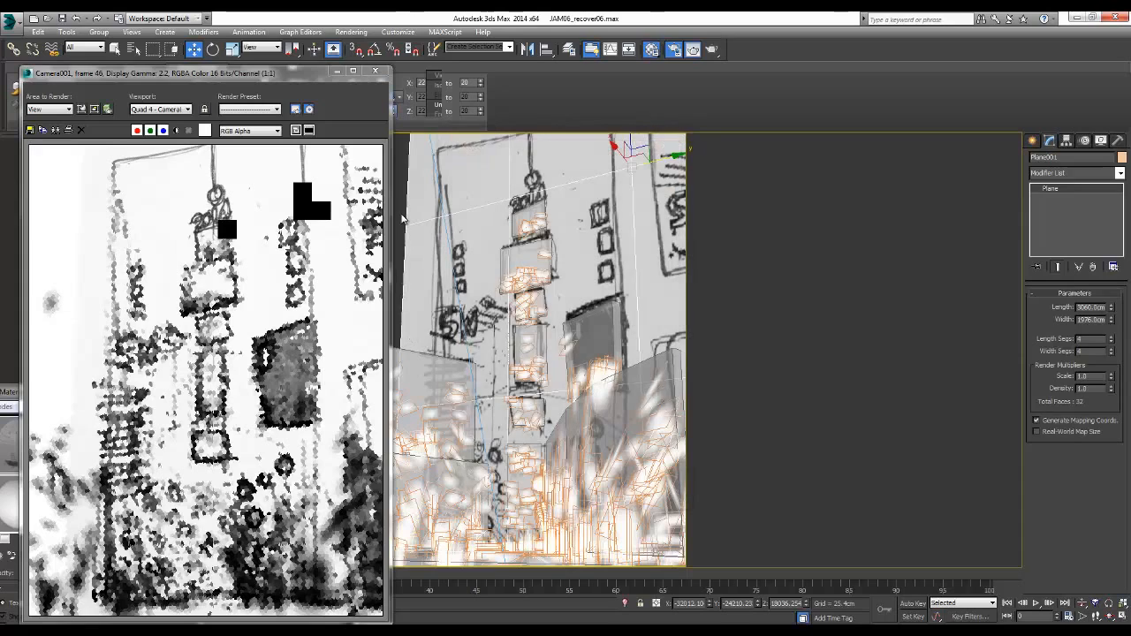
click(404, 189)
Step: Place the render window beside the sketch view and render frame 0 from Camera001
drag(225, 75, 476, 54)
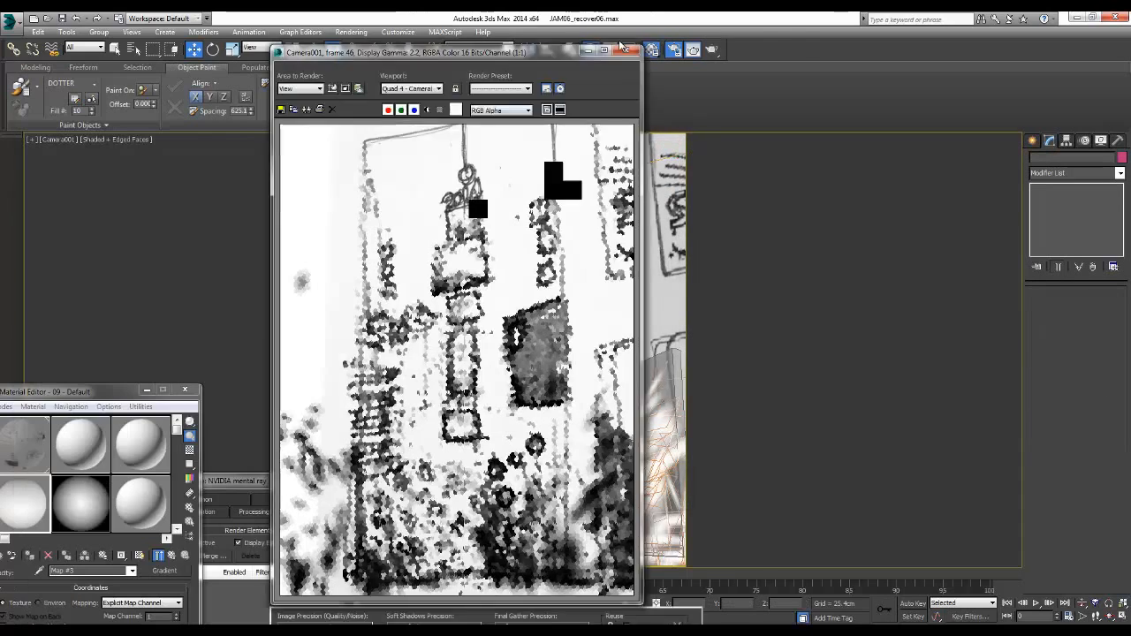
drag(622, 46, 968, 24)
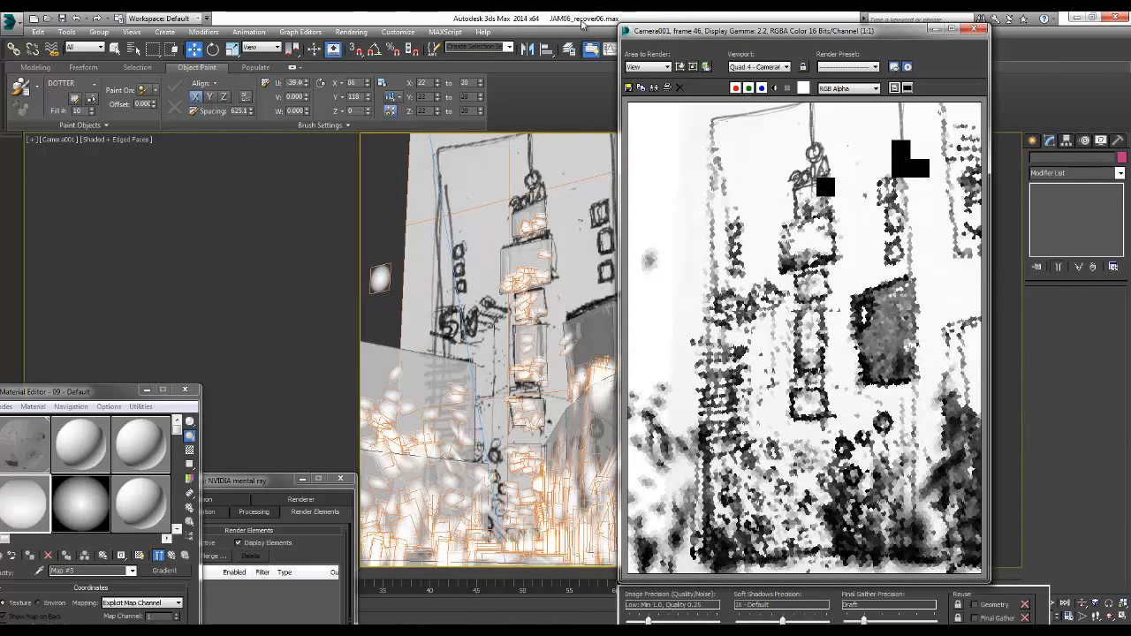
click(350, 32)
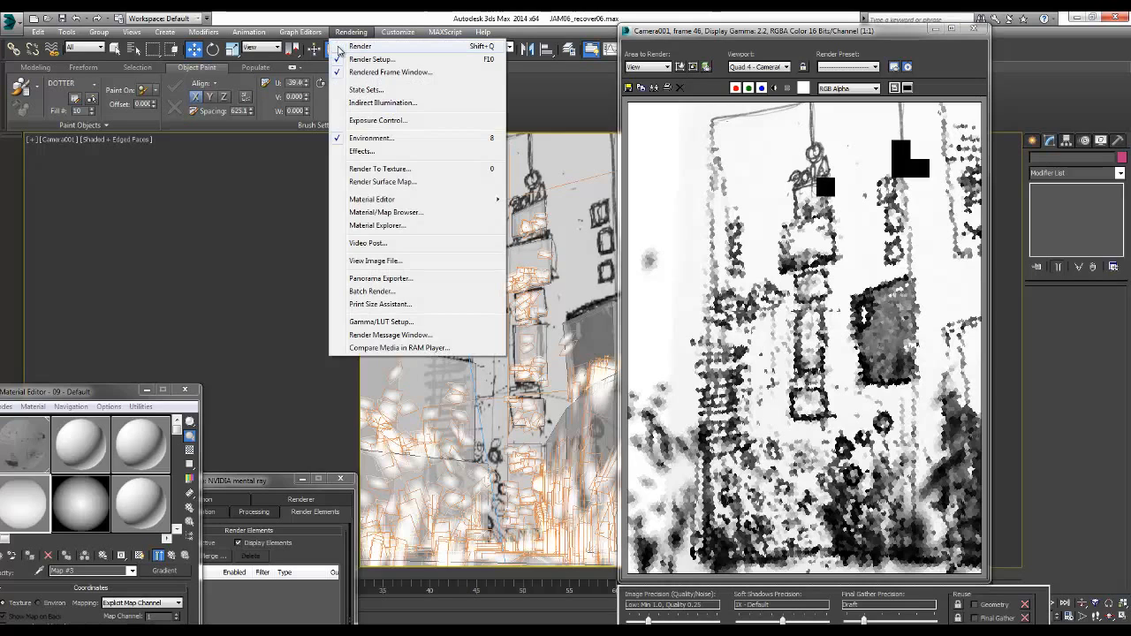
click(340, 49)
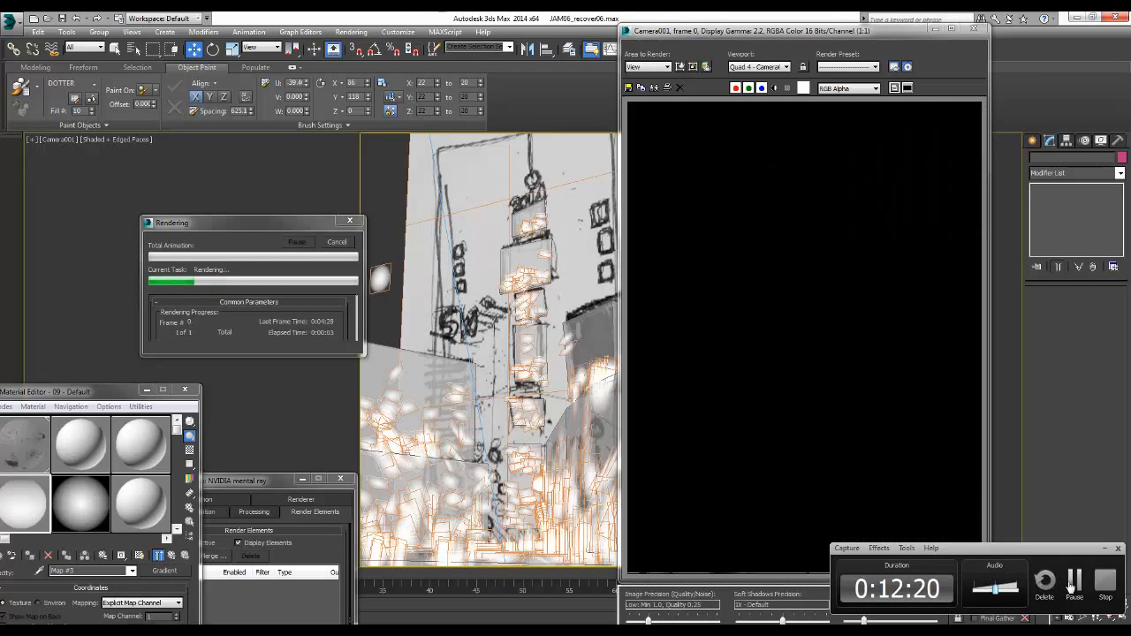
click(1073, 584)
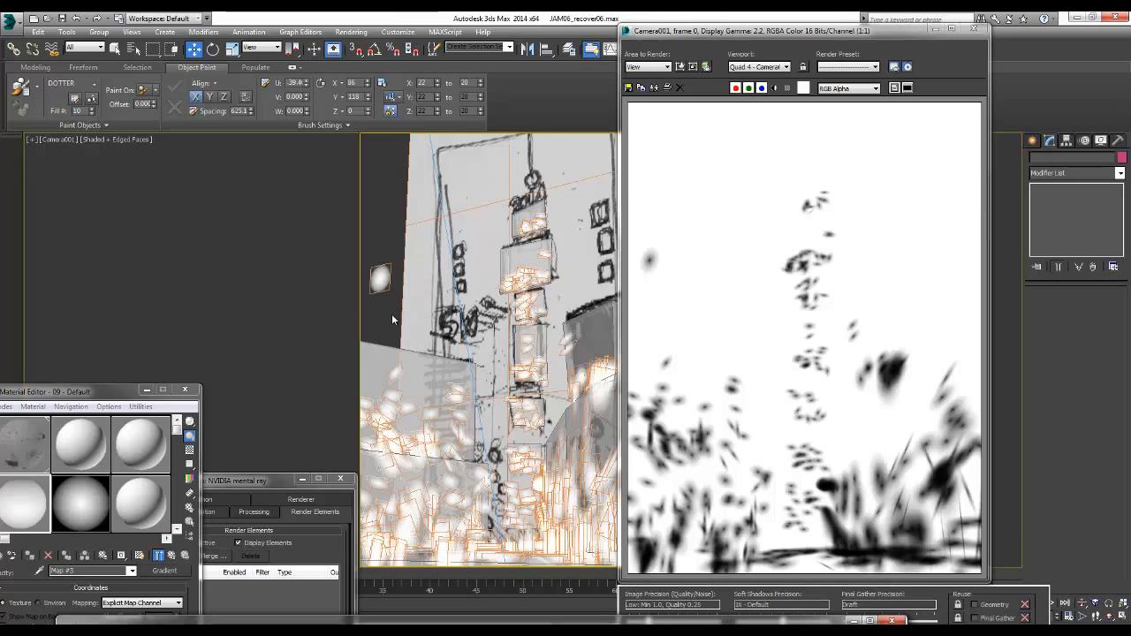
click(693, 309)
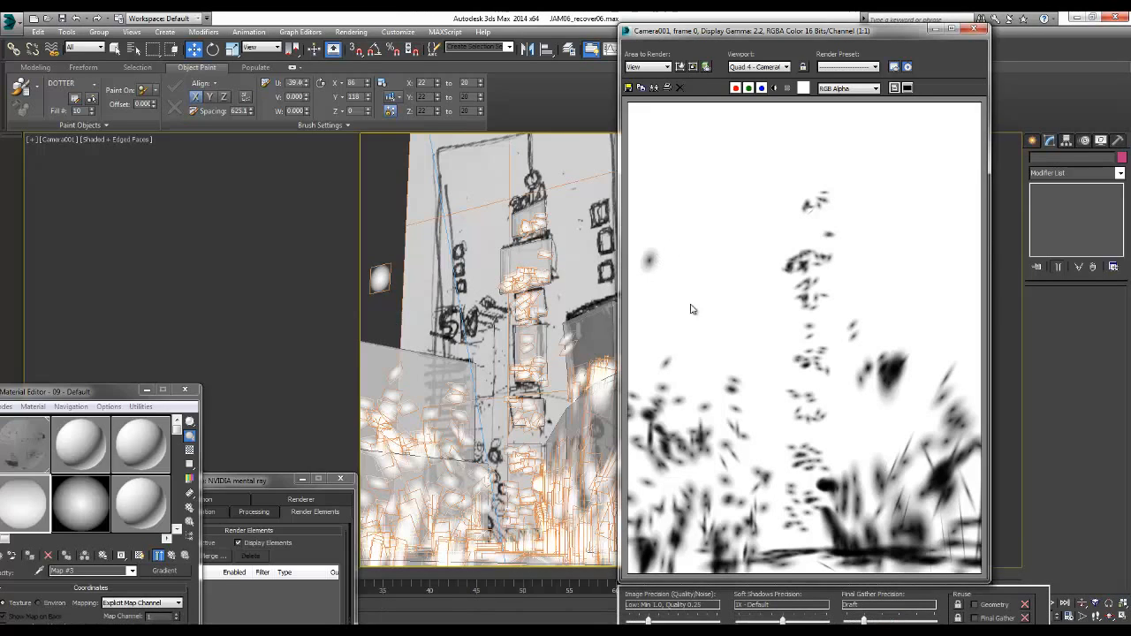
Step: Start saving the rendered image and browse to the SCREENCASTS folder on the C: drive
click(629, 89)
drag(755, 46, 266, 138)
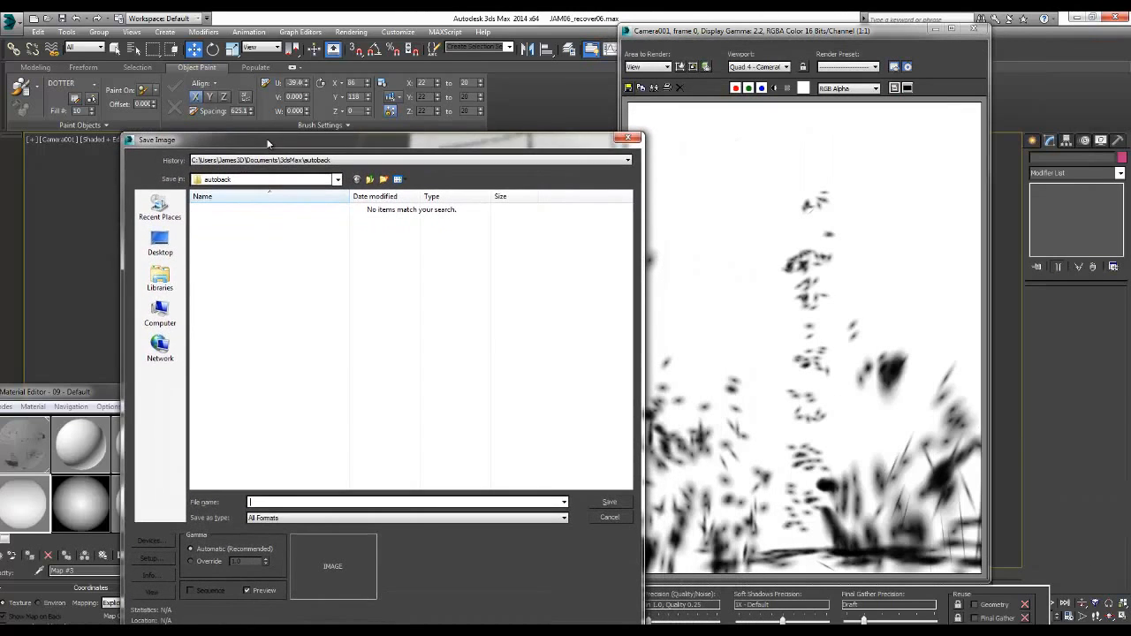
click(162, 311)
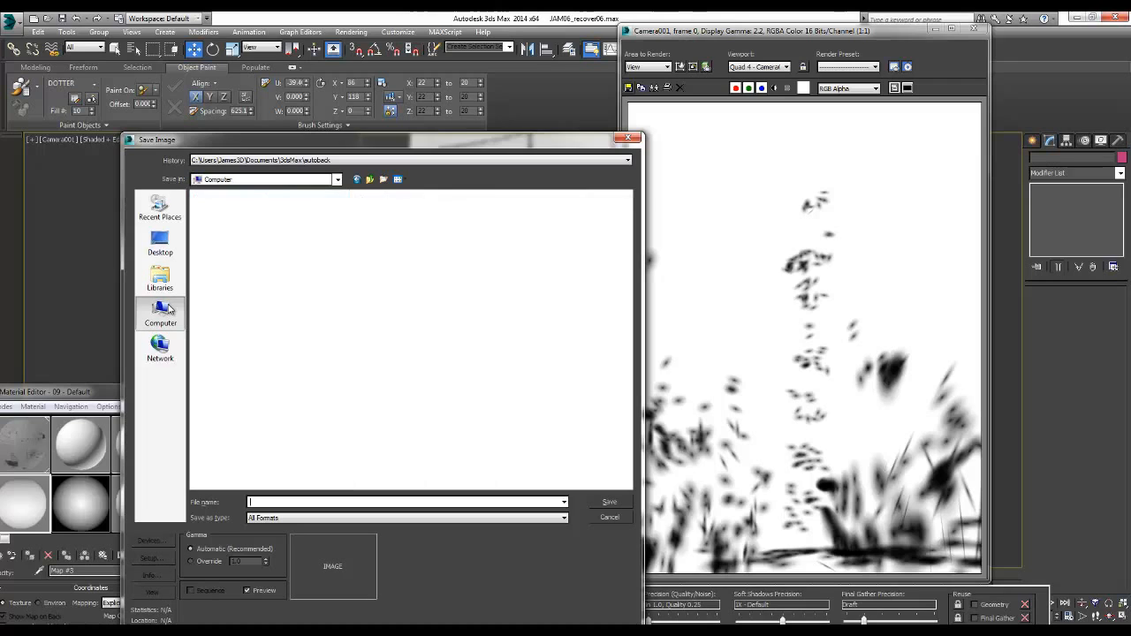
double_click(228, 223)
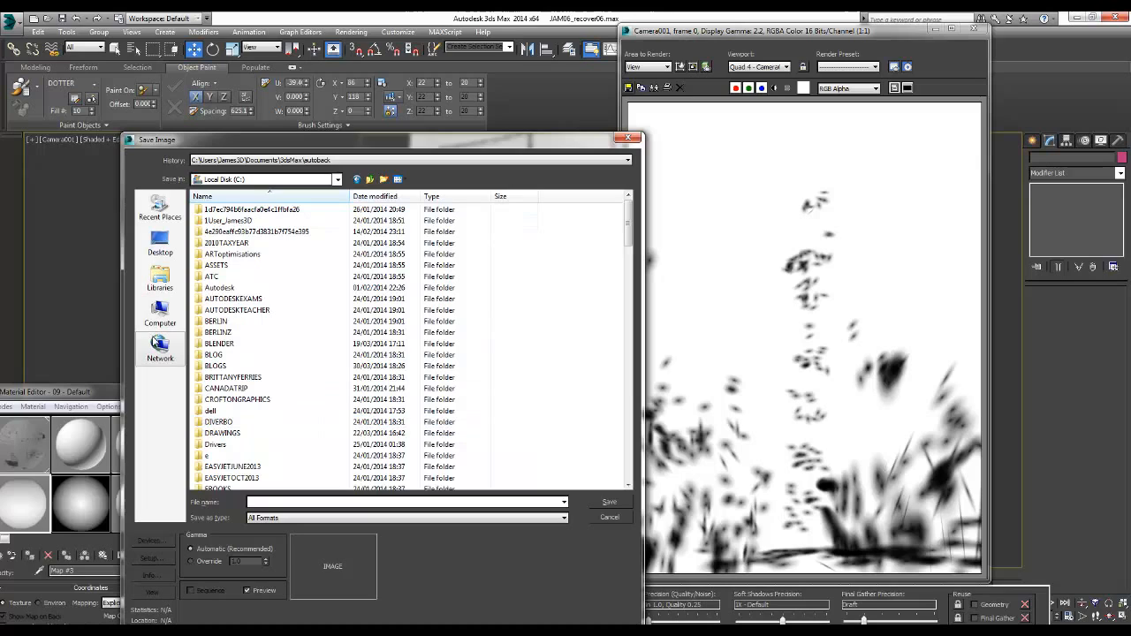
click(218, 332)
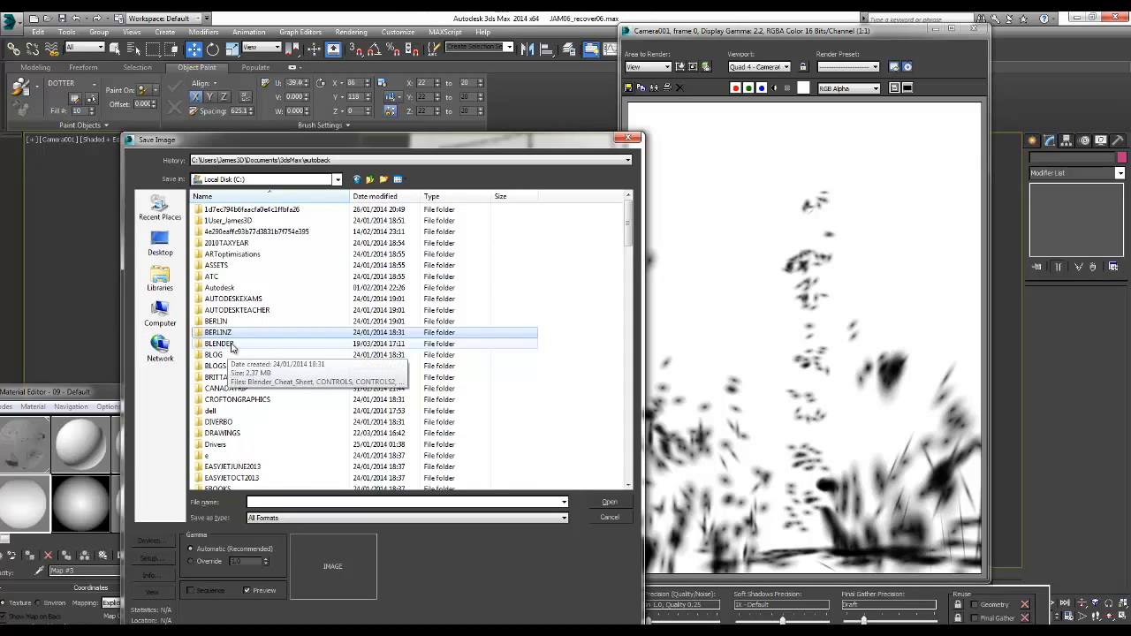
scroll(257, 290, down, 2)
scroll(257, 287, up, 2)
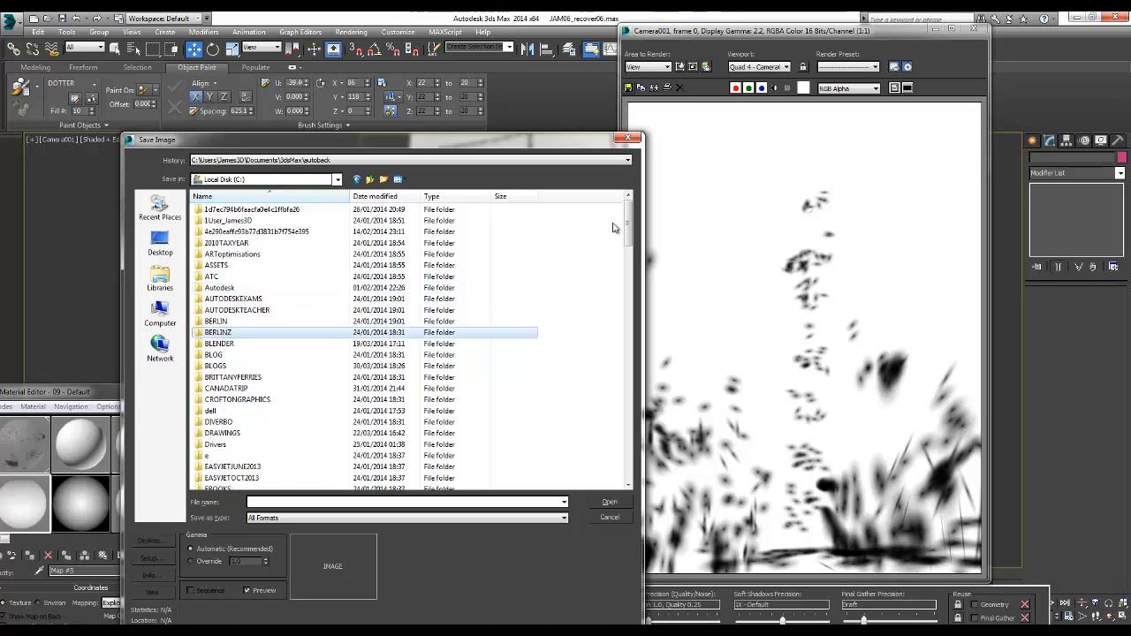
mouse_move(628, 232)
mouse_down()
mouse_move(629, 250)
mouse_move(627, 236)
mouse_up()
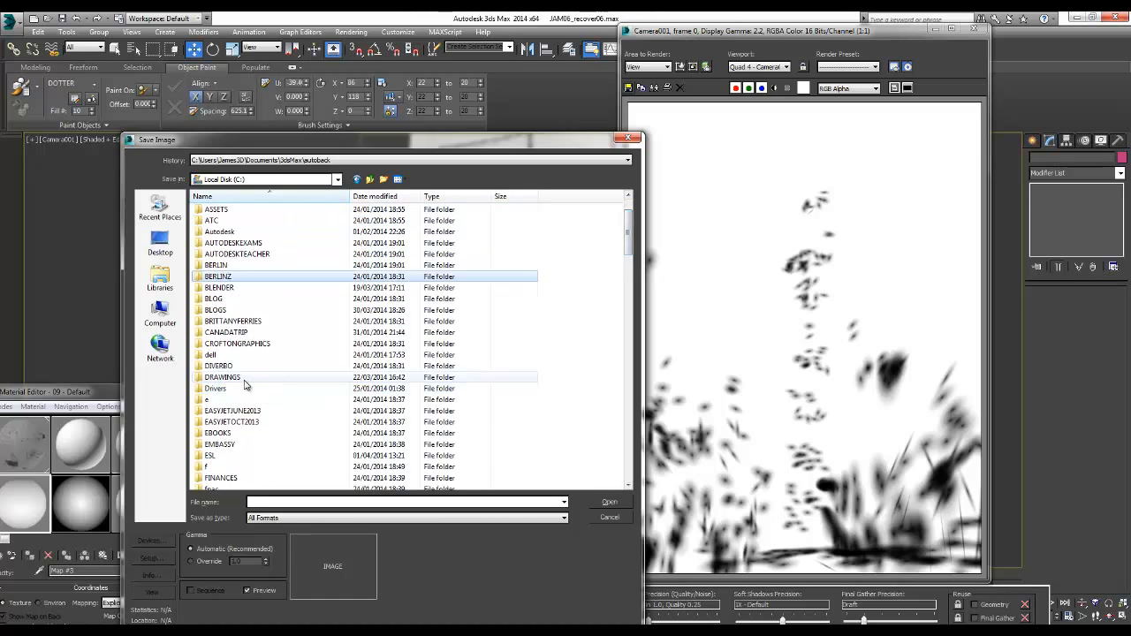
key(s)
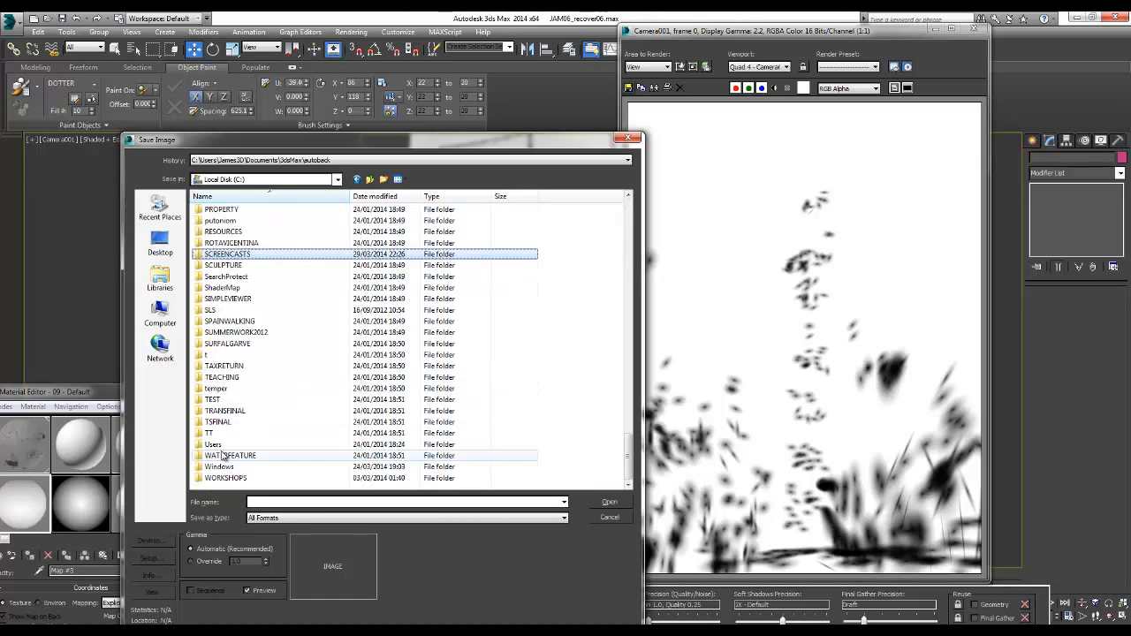
double_click(204, 255)
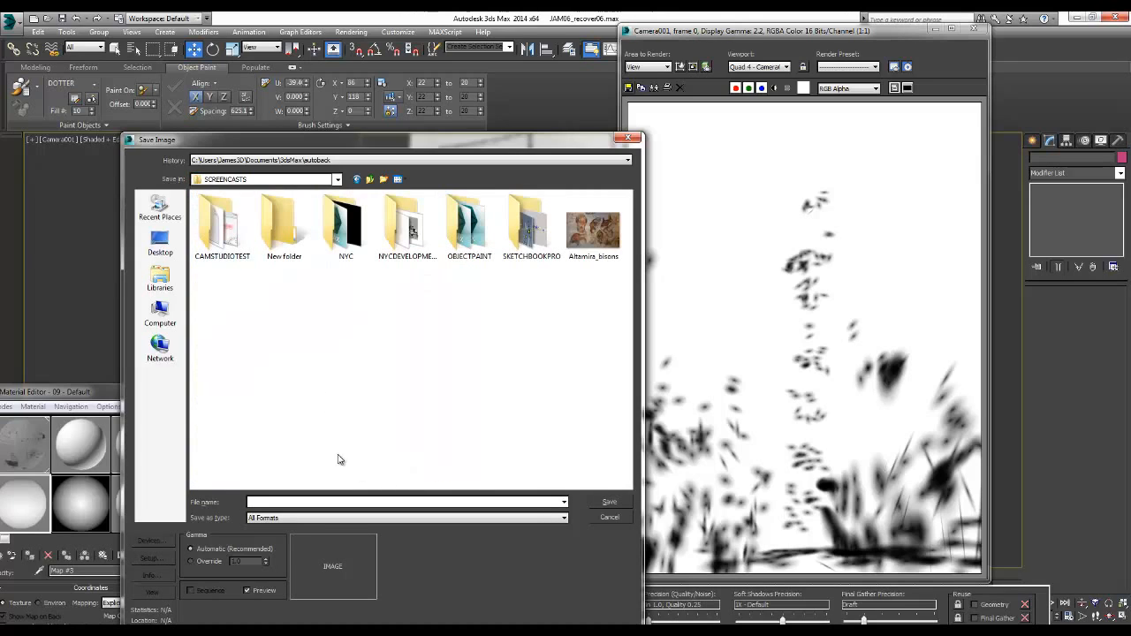
Step: Save the render as a JPEG file named DOTS, accepting the JPEG settings
click(346, 519)
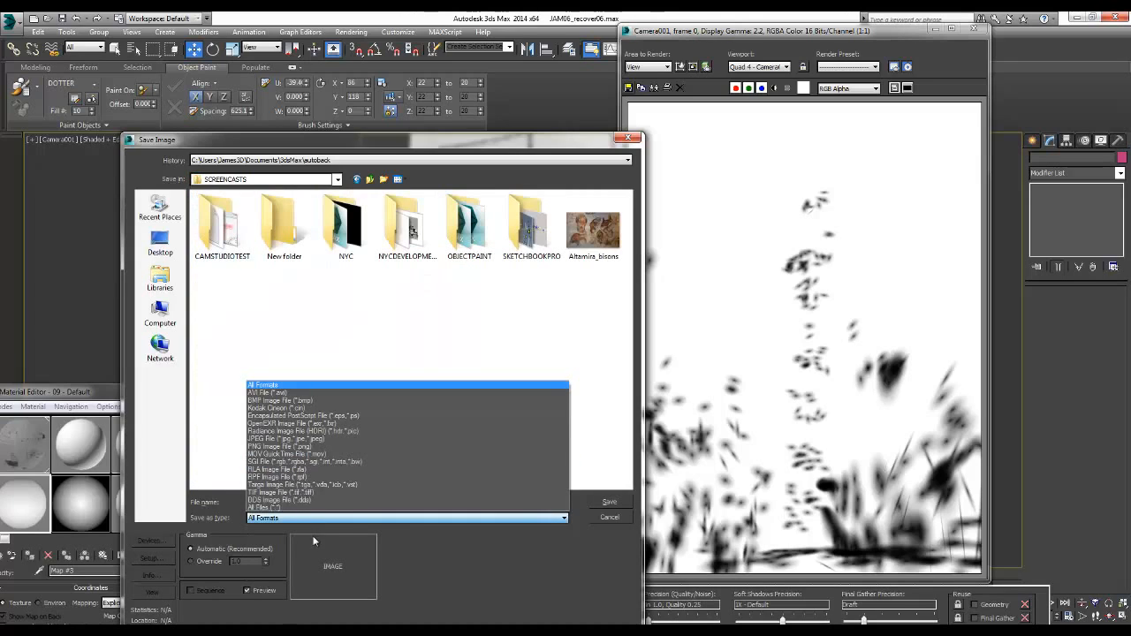
click(286, 439)
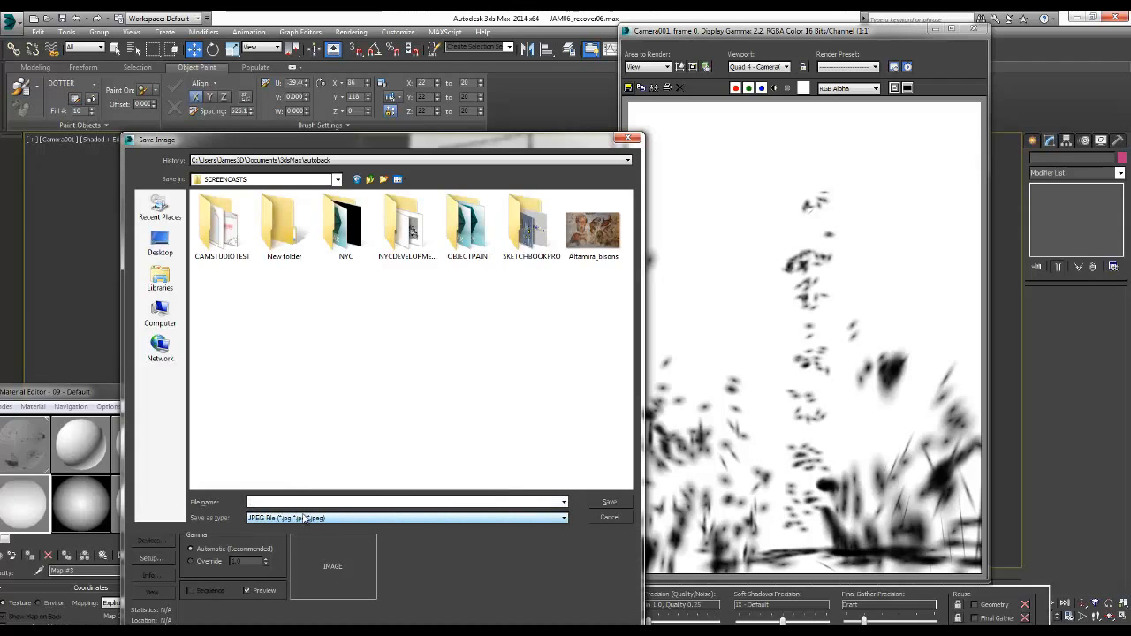
text(DOTS)
key(Return)
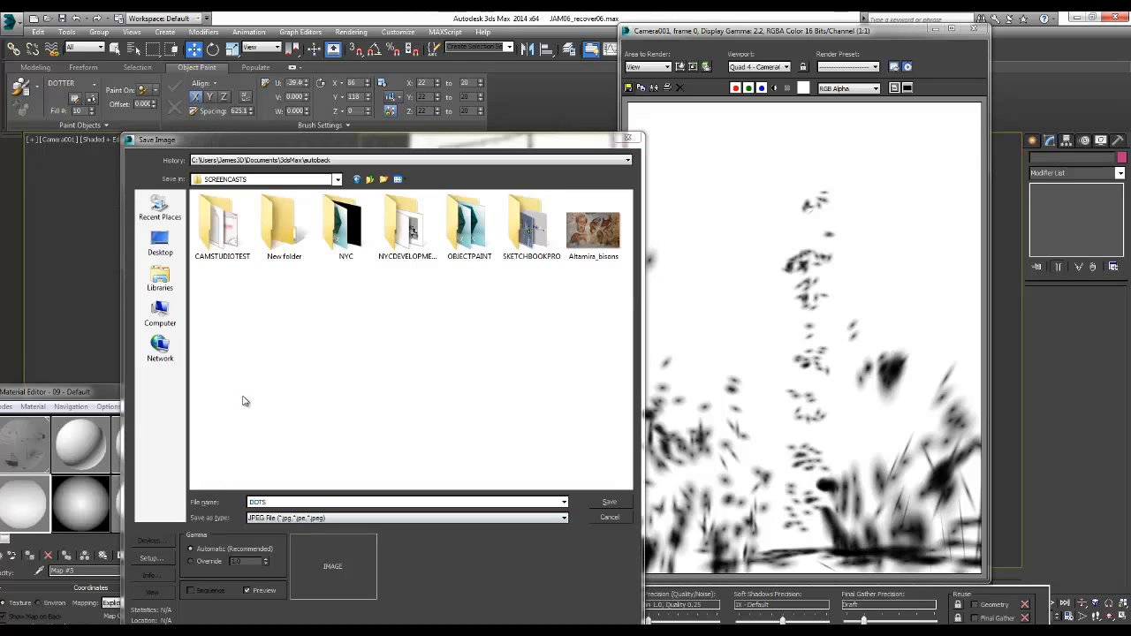
click(348, 455)
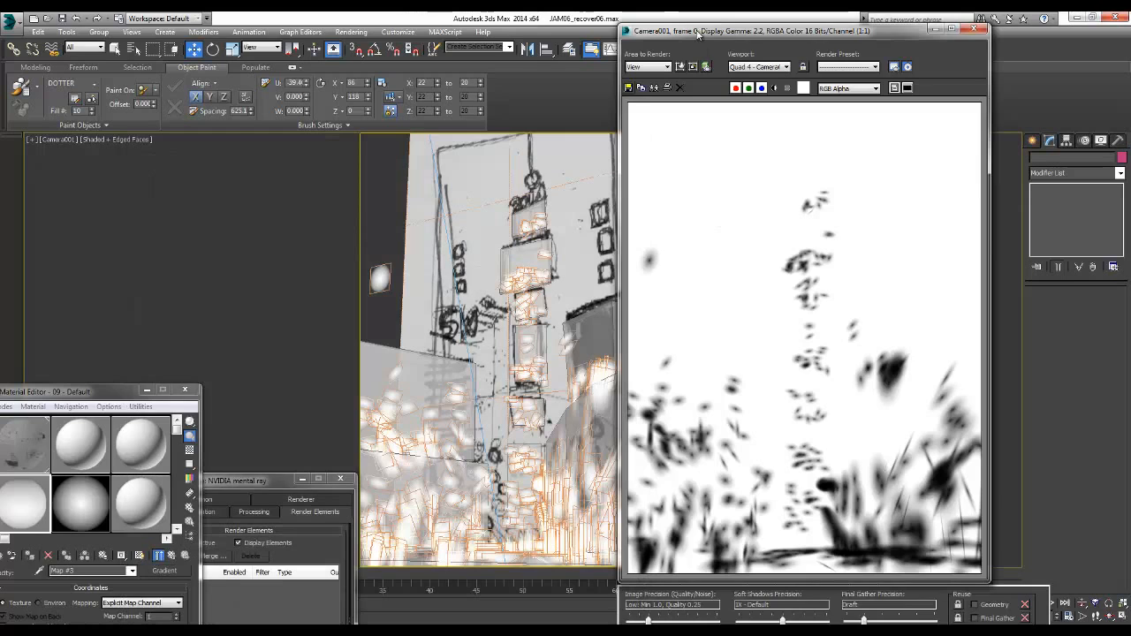
Step: Move the render window off the scene, unfreeze all objects, and freeze only the background sketch plane
drag(699, 34, 32, 273)
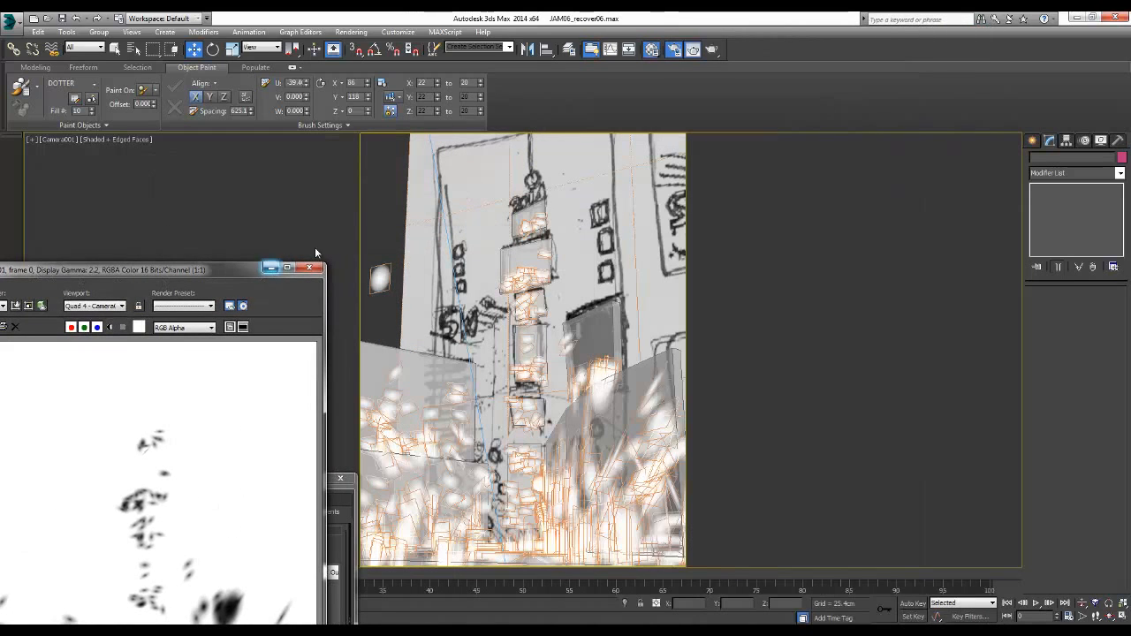
click(467, 196)
right_click(467, 195)
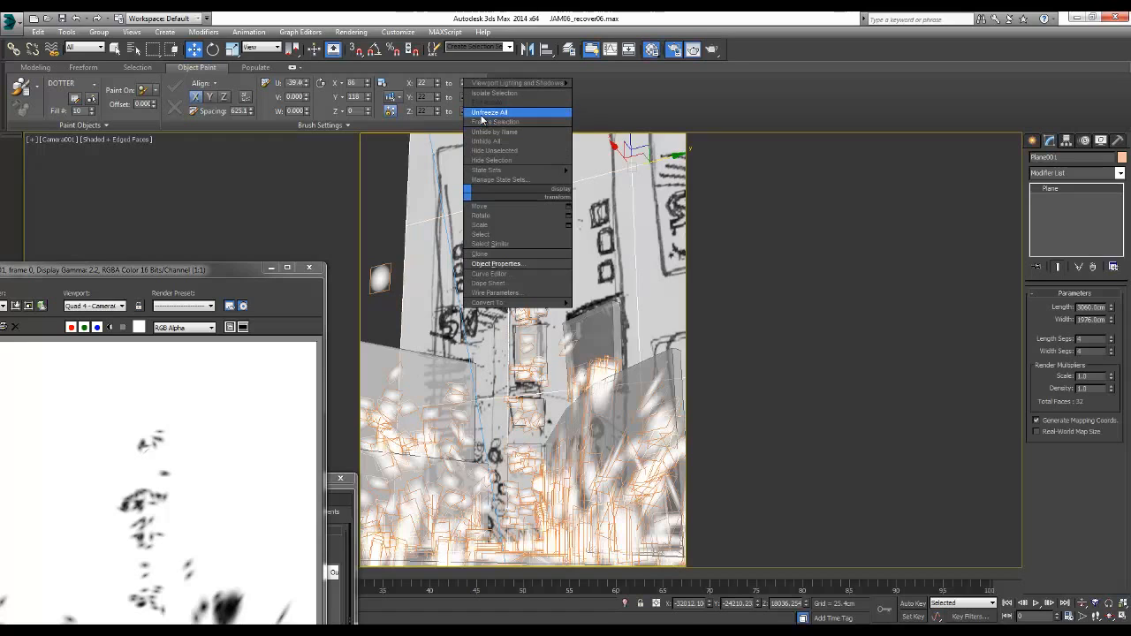
click(482, 114)
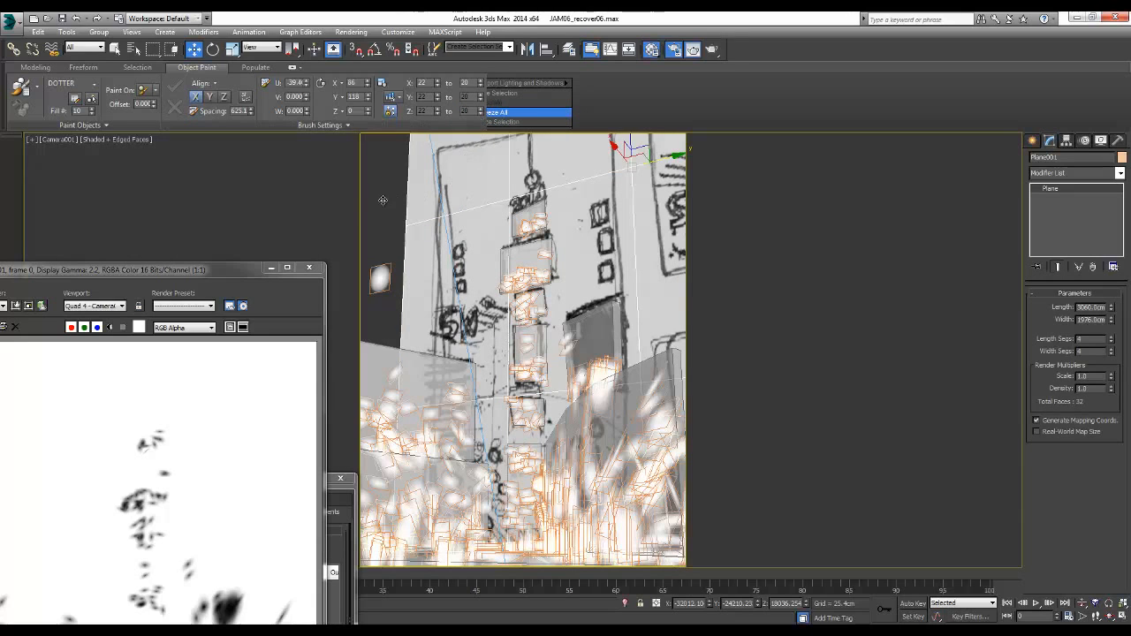
click(438, 191)
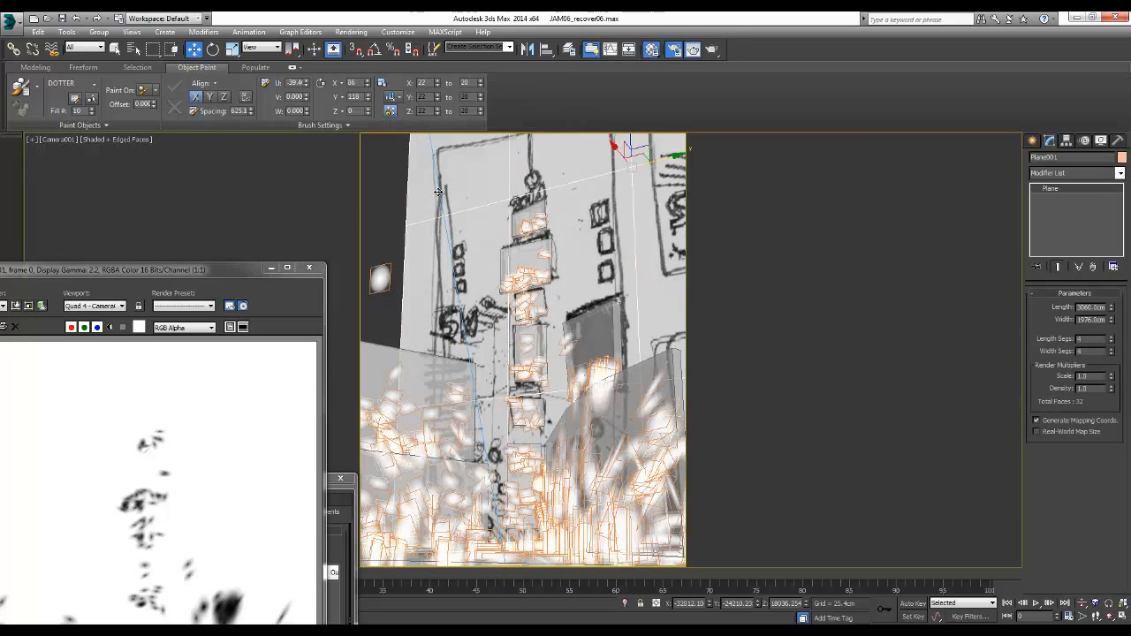
right_click(438, 192)
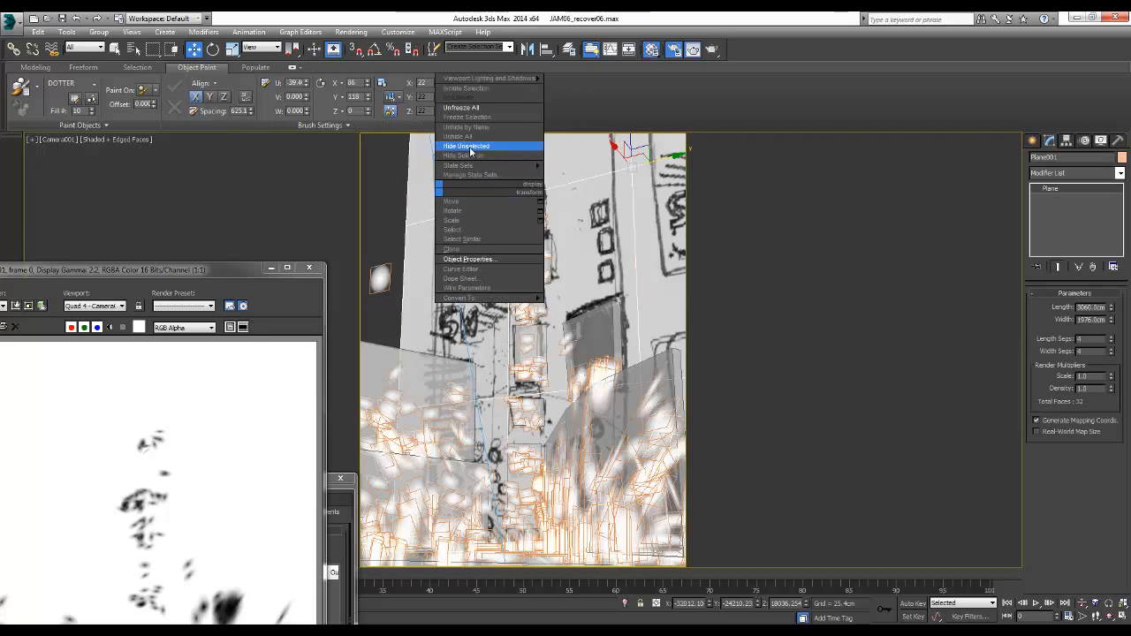
click(464, 117)
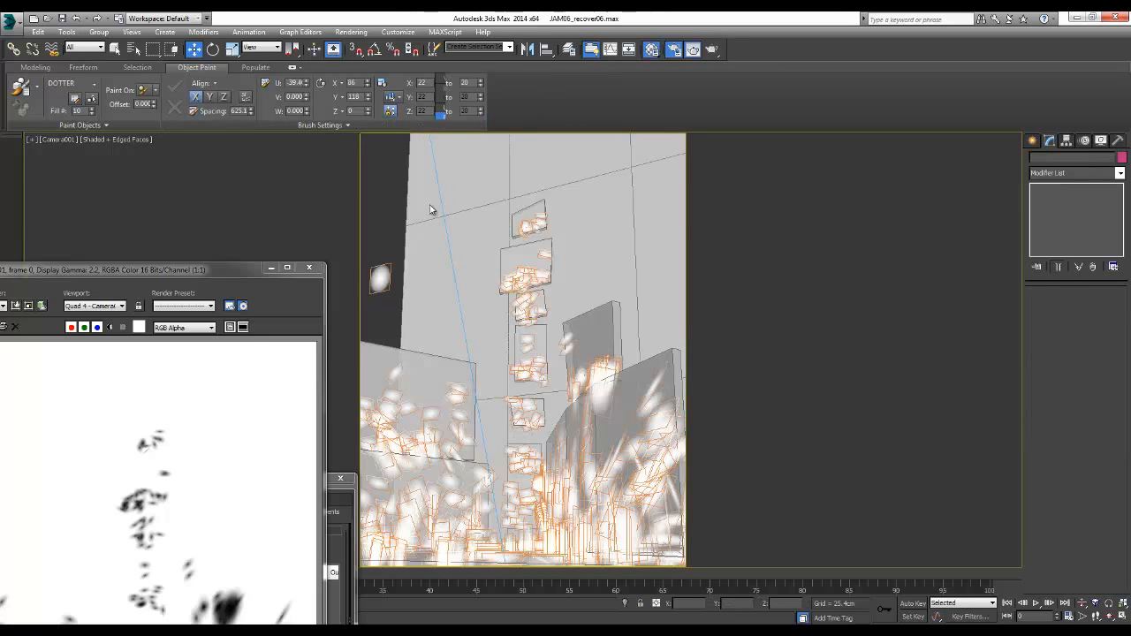
Step: Hide all the painted dots and building geometry, then unfreeze the sketch plane
key(ctrl+a)
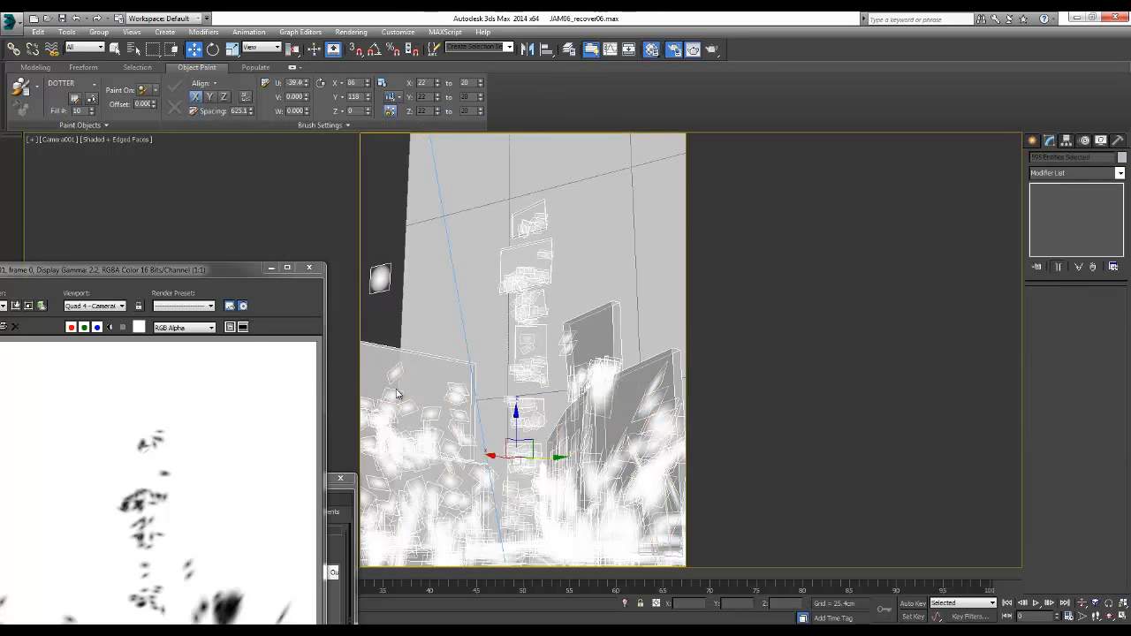
right_click(487, 364)
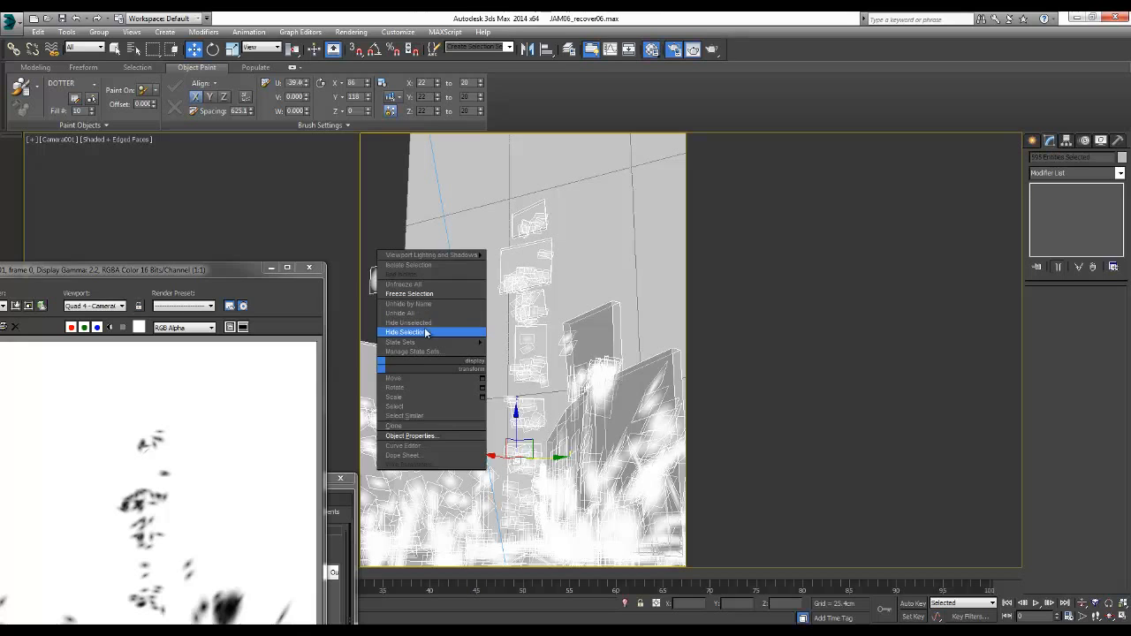
click(424, 331)
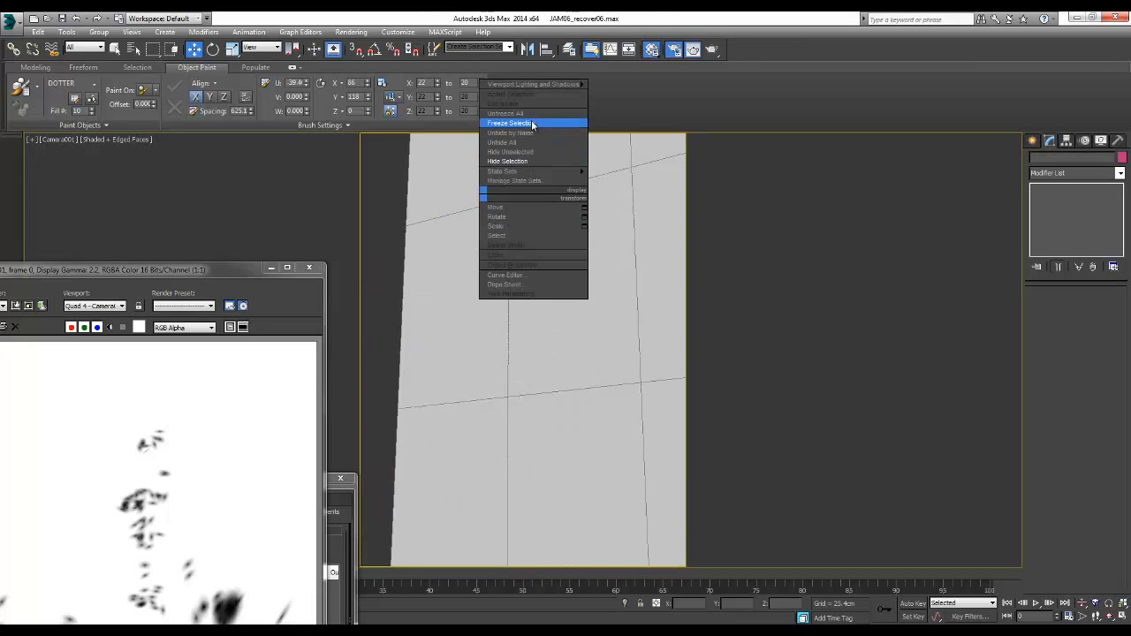
click(505, 113)
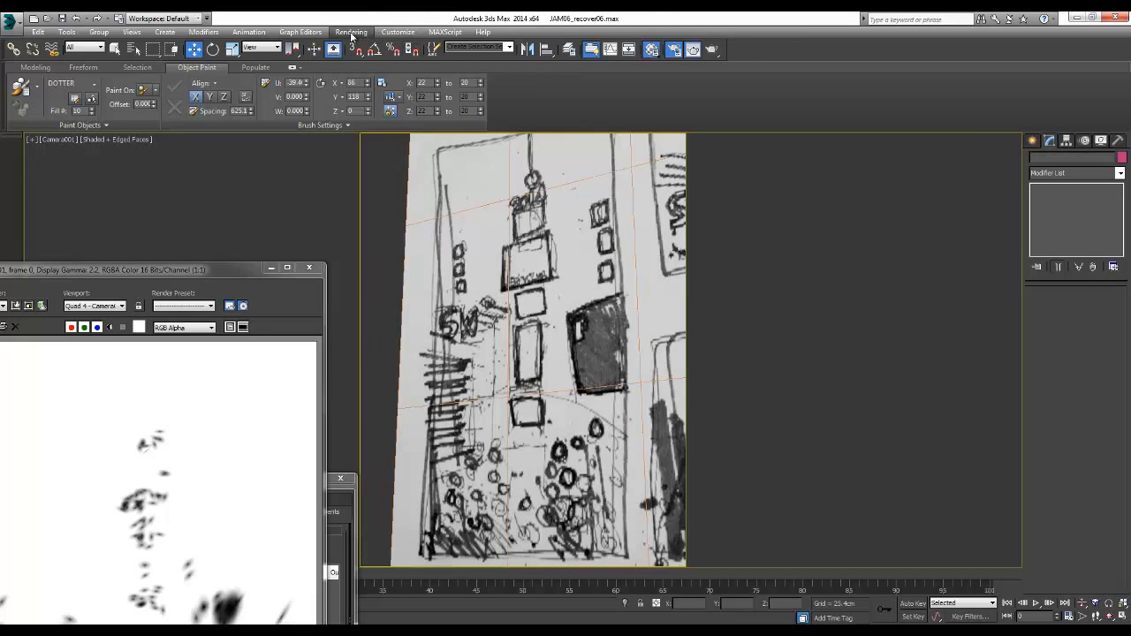
Step: Test-render frame 0 from Camera001 with only the sketch plane unhidden, then move the render window out of the way
click(351, 31)
click(358, 45)
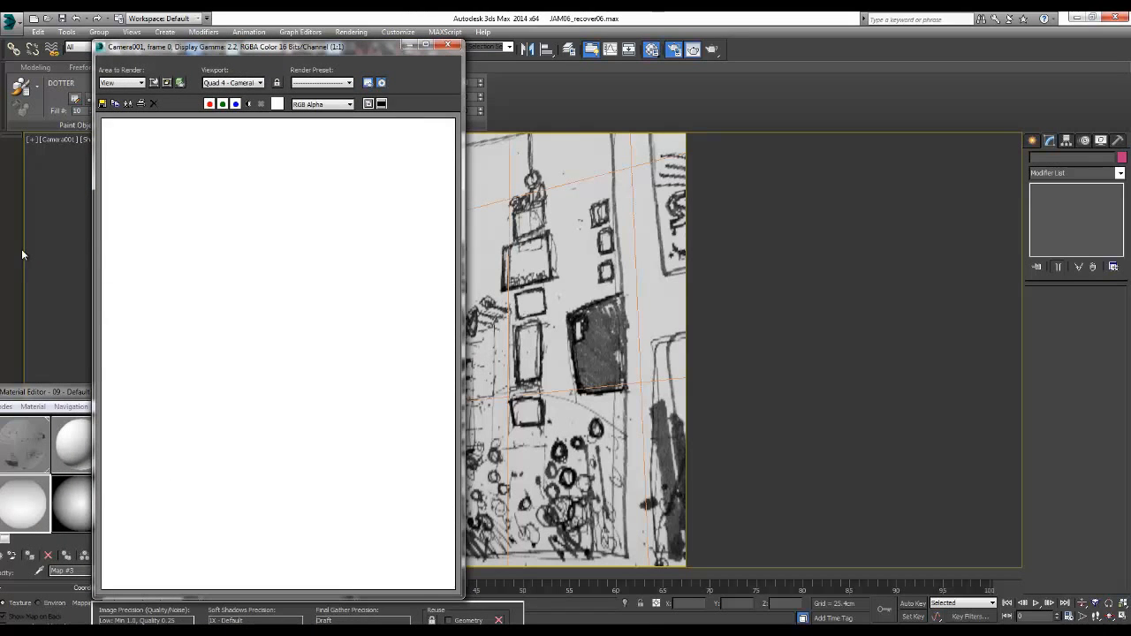
drag(275, 48, 640, 98)
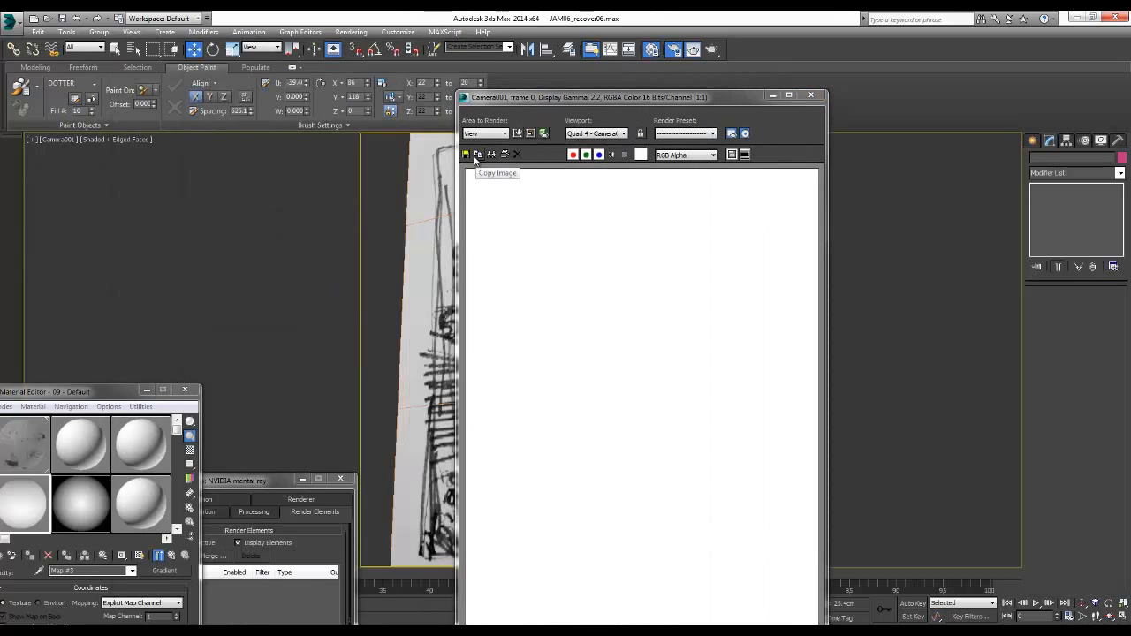
drag(523, 99, 299, 568)
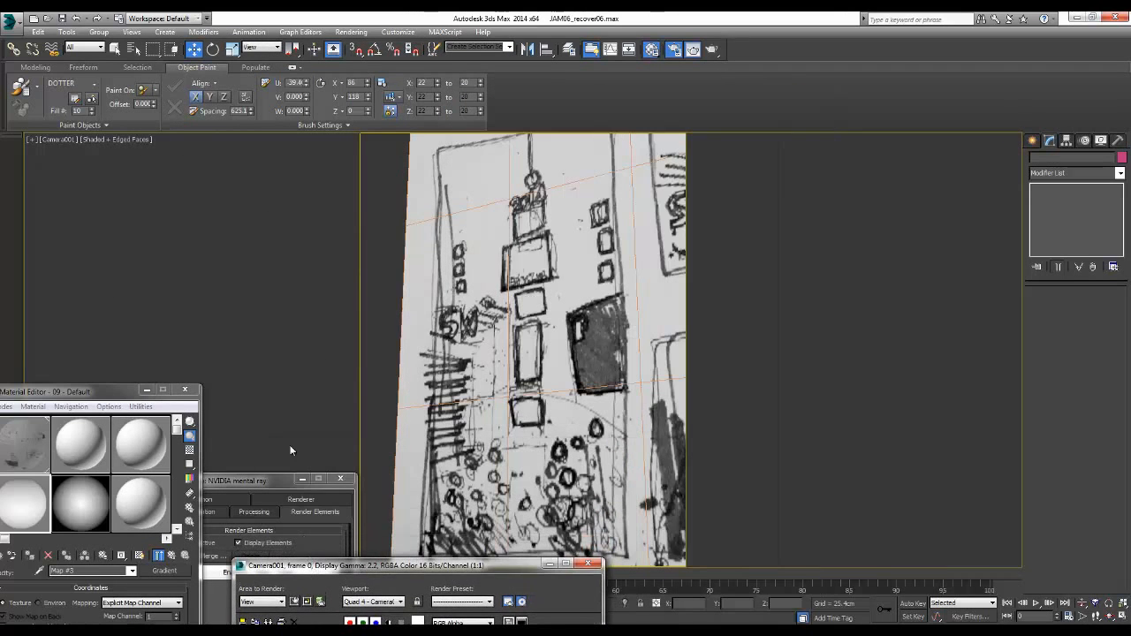
Step: Select the sketch plane and check the alpha channel of its Camera001 render, then move the render window out of the way
click(415, 243)
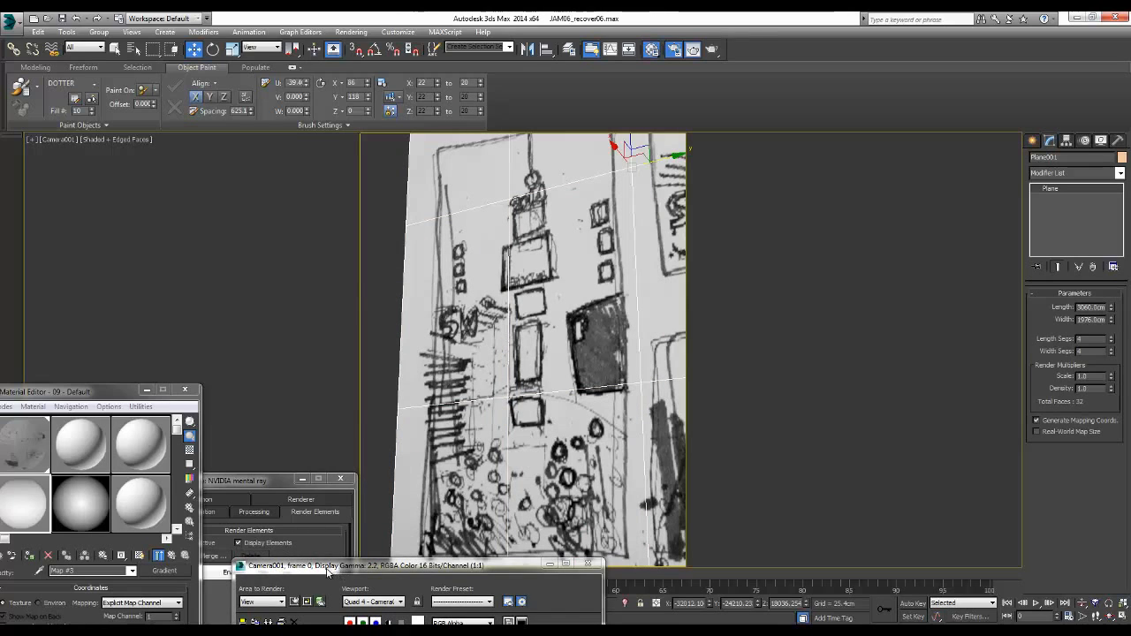
drag(335, 565, 216, 150)
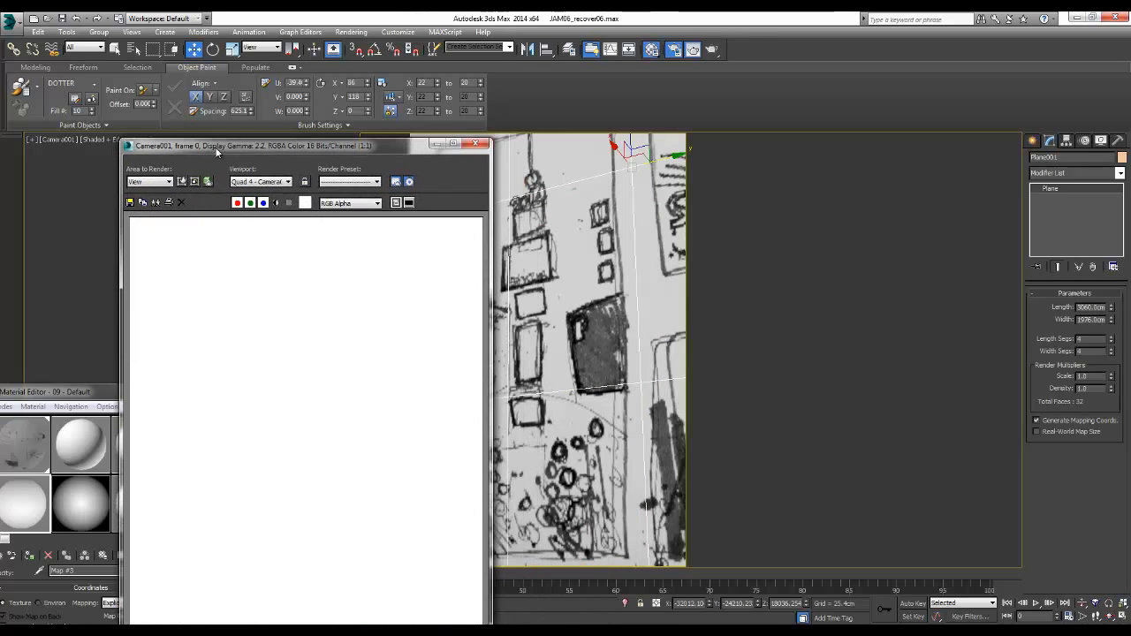
click(275, 204)
click(275, 203)
drag(267, 148, 371, 597)
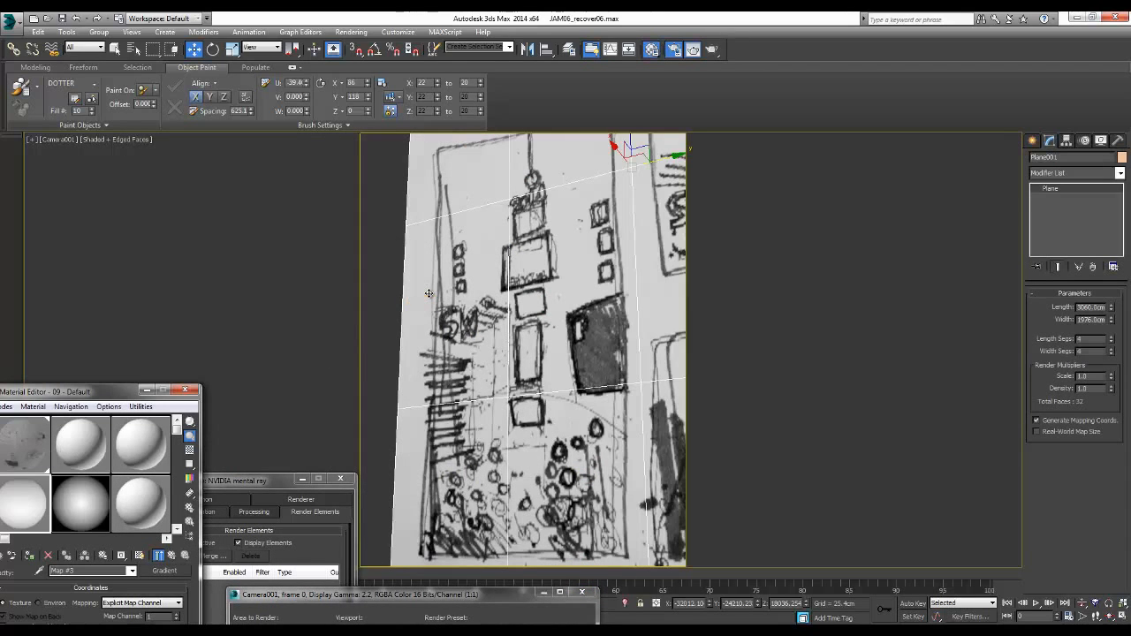
Step: Deselect the sketch plane, switch the camera view to Perspective, and move the render window clear of the sketch
click(382, 276)
key(p)
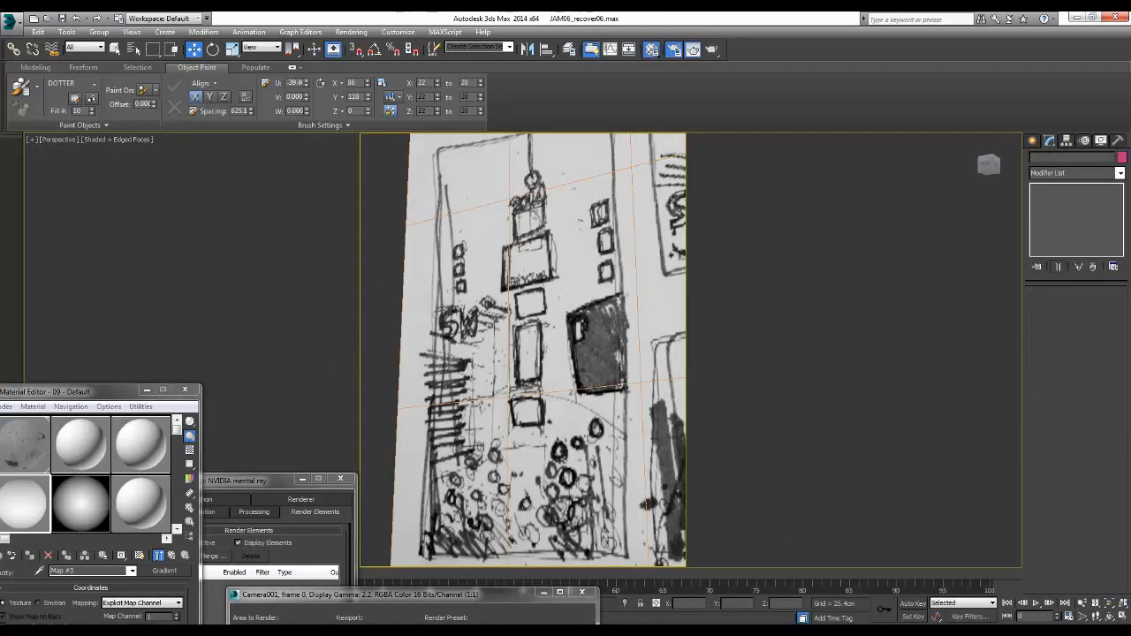
drag(431, 602, 240, 224)
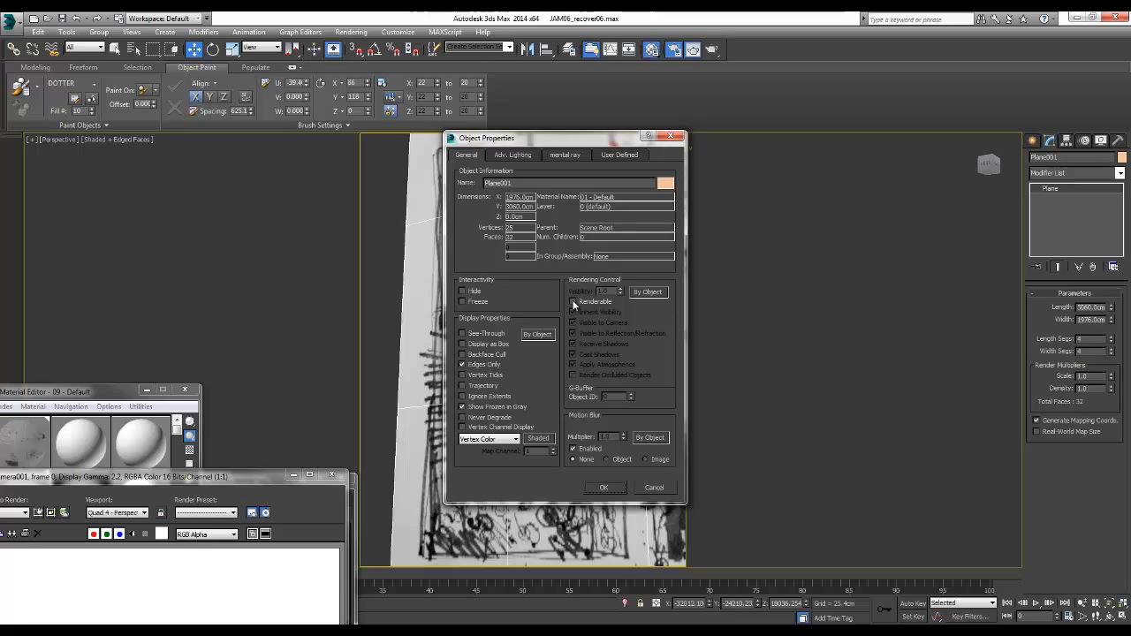
Step: Make the sketch plane renderable in its object properties
click(674, 138)
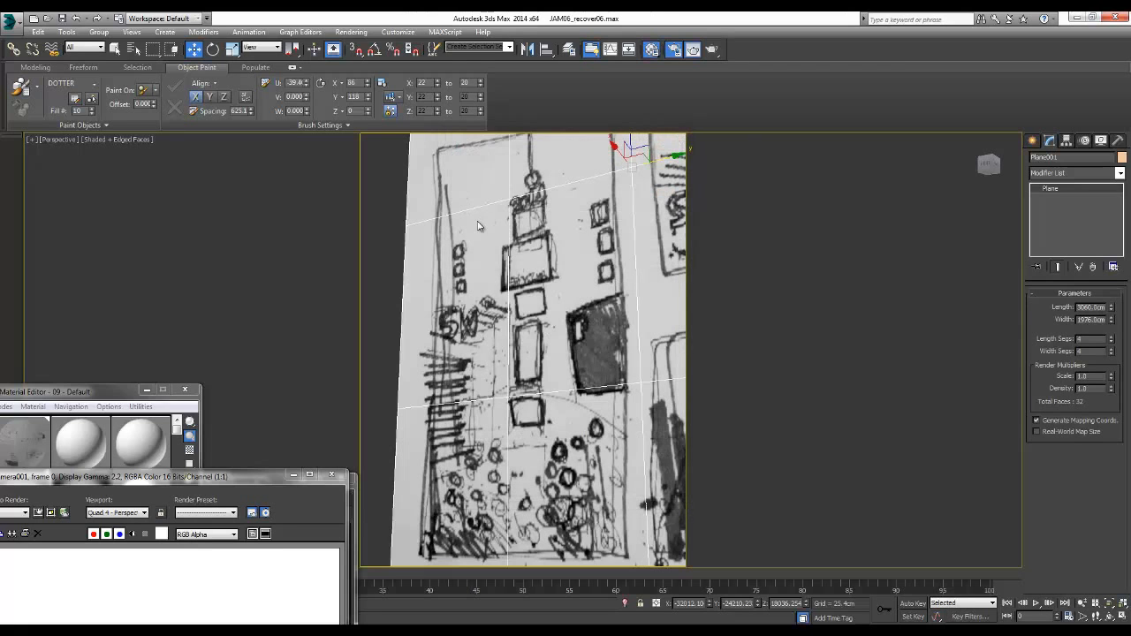
right_click(478, 219)
click(513, 288)
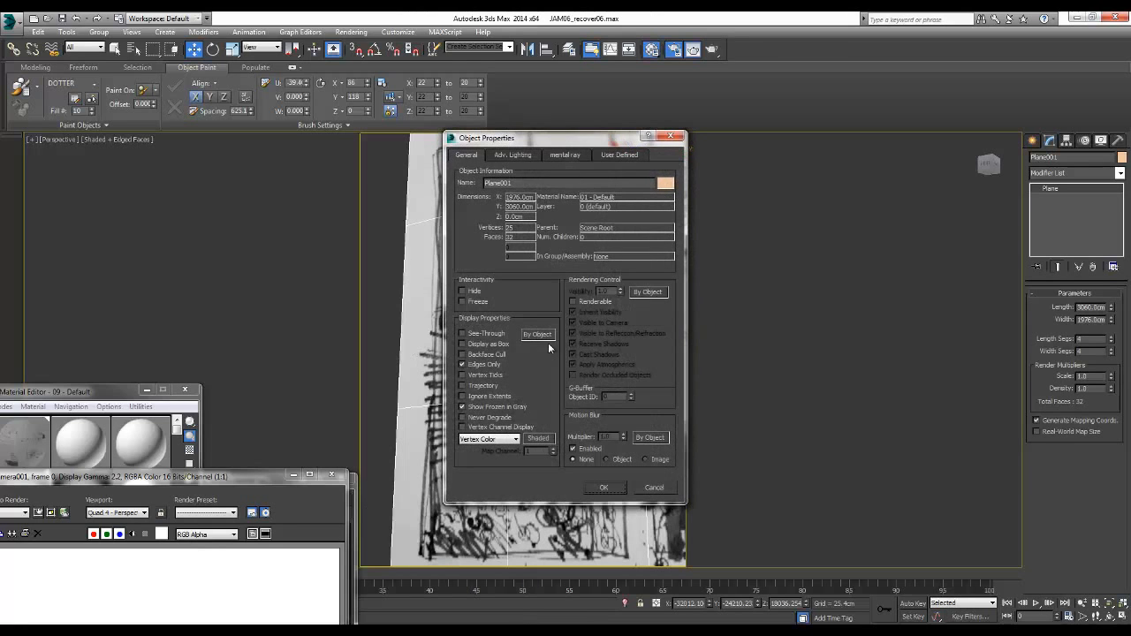
click(573, 302)
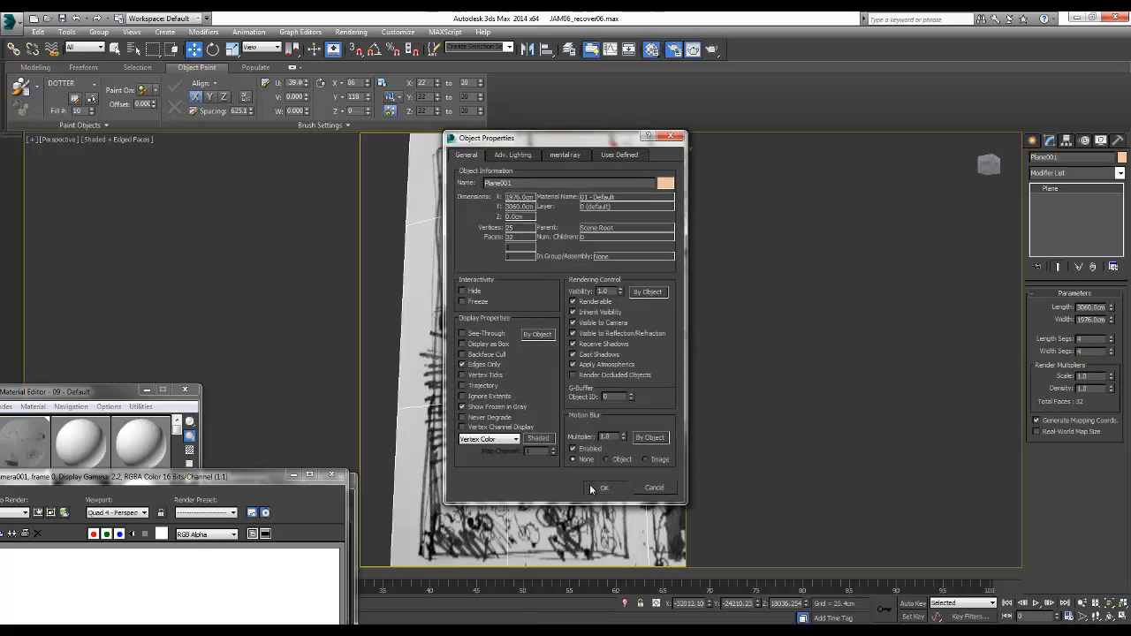
click(594, 487)
Step: Render frame 0 of the Perspective view with the sketch plane, moving the render window so the whole image shows
drag(185, 475, 274, 105)
click(351, 32)
click(349, 39)
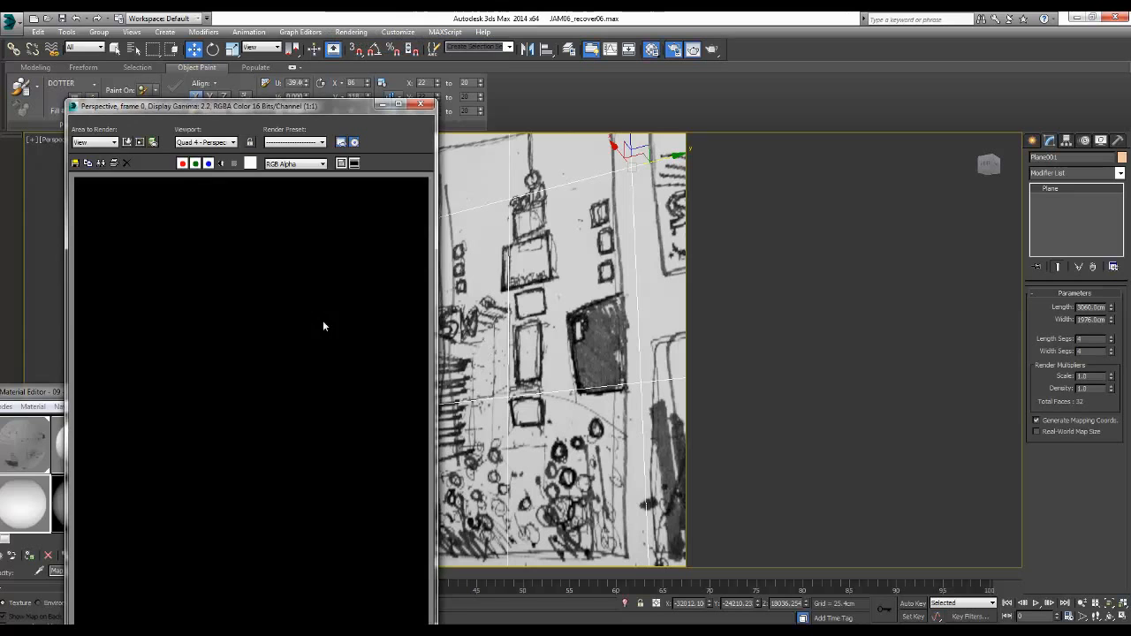
drag(267, 107, 293, 37)
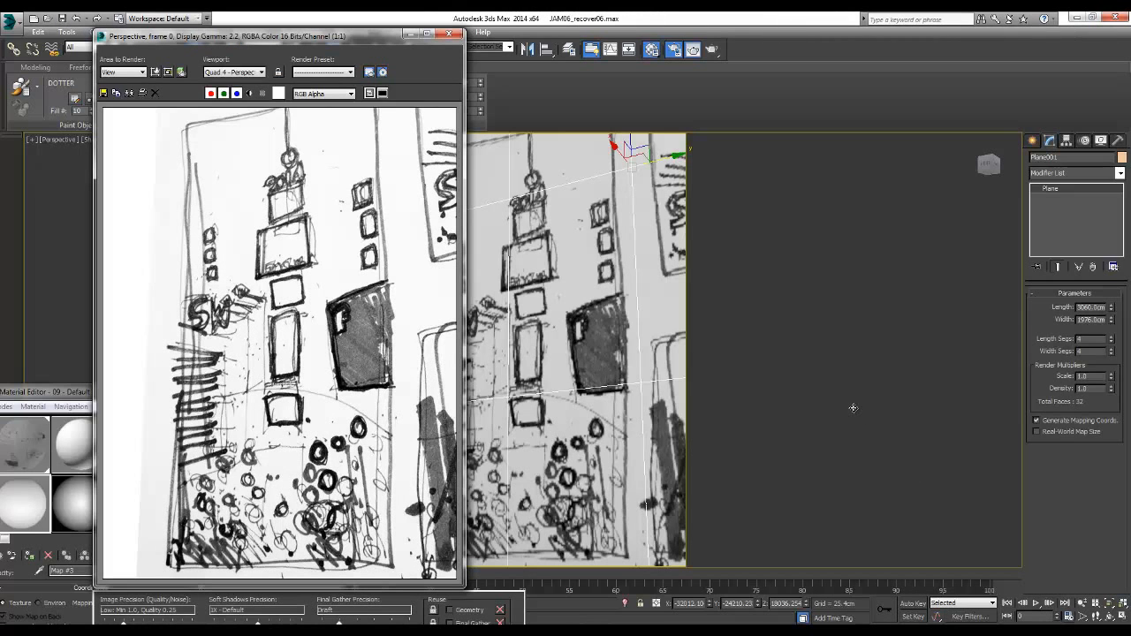
Step: Save the sketch plane render as a JPEG file named BACKGROUND in the SCREENCASTS folder, accepting the JPEG settings
click(104, 94)
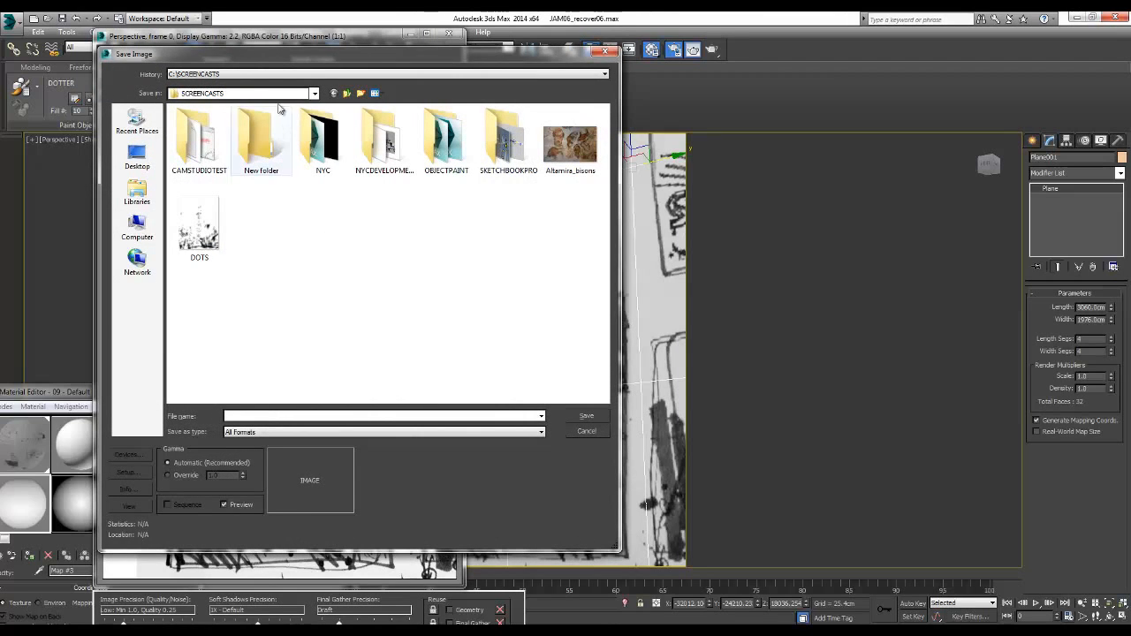
drag(254, 53, 460, 66)
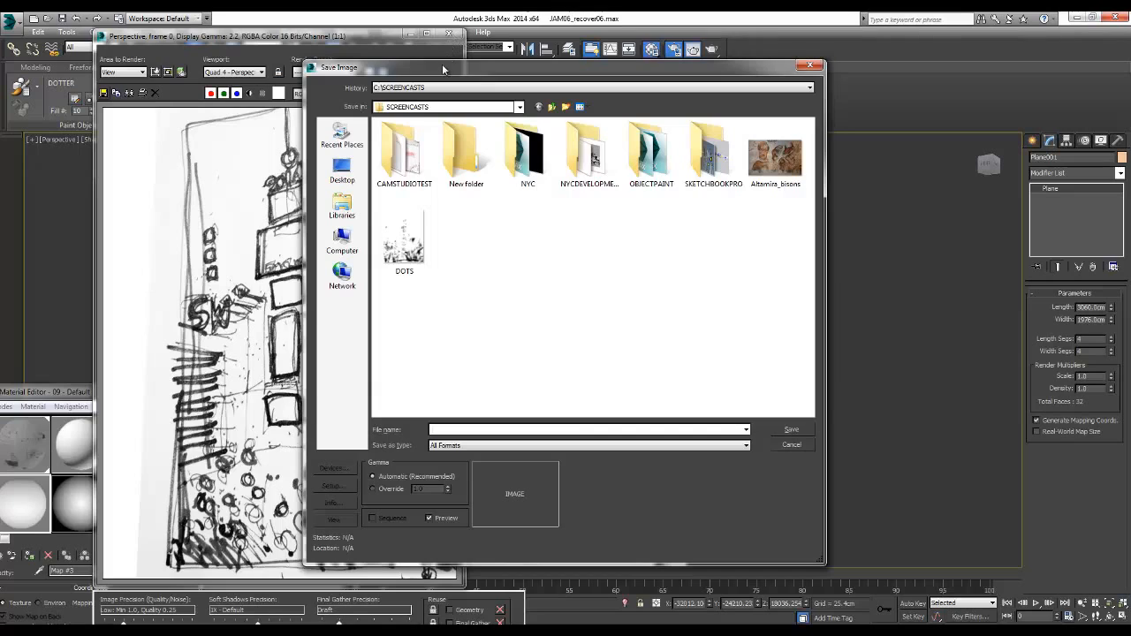
drag(446, 69, 555, 72)
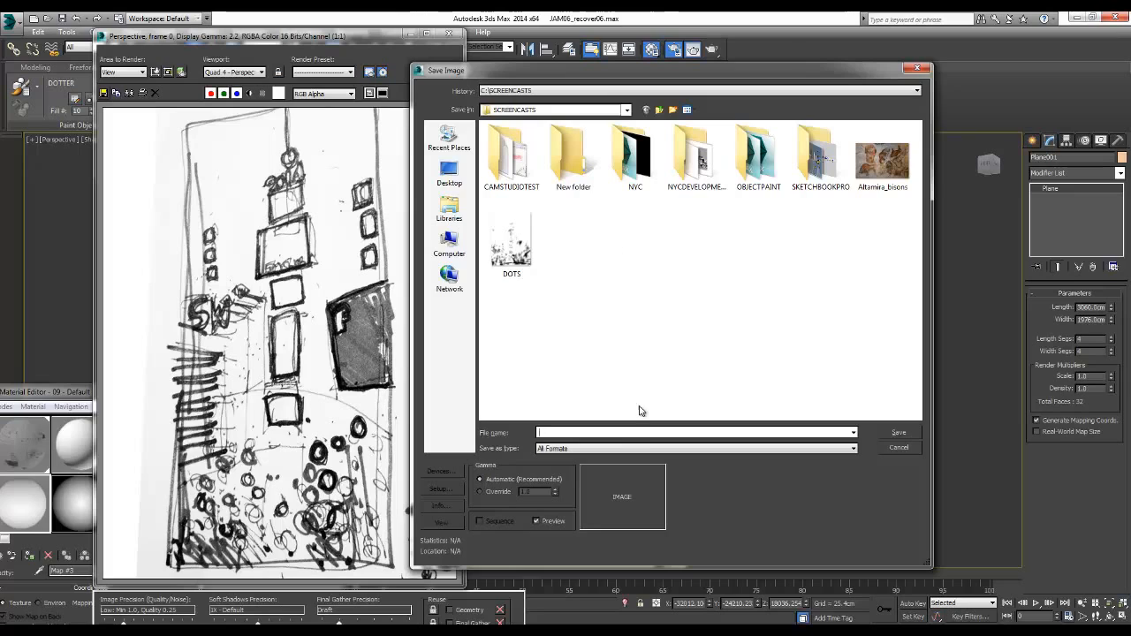
click(619, 448)
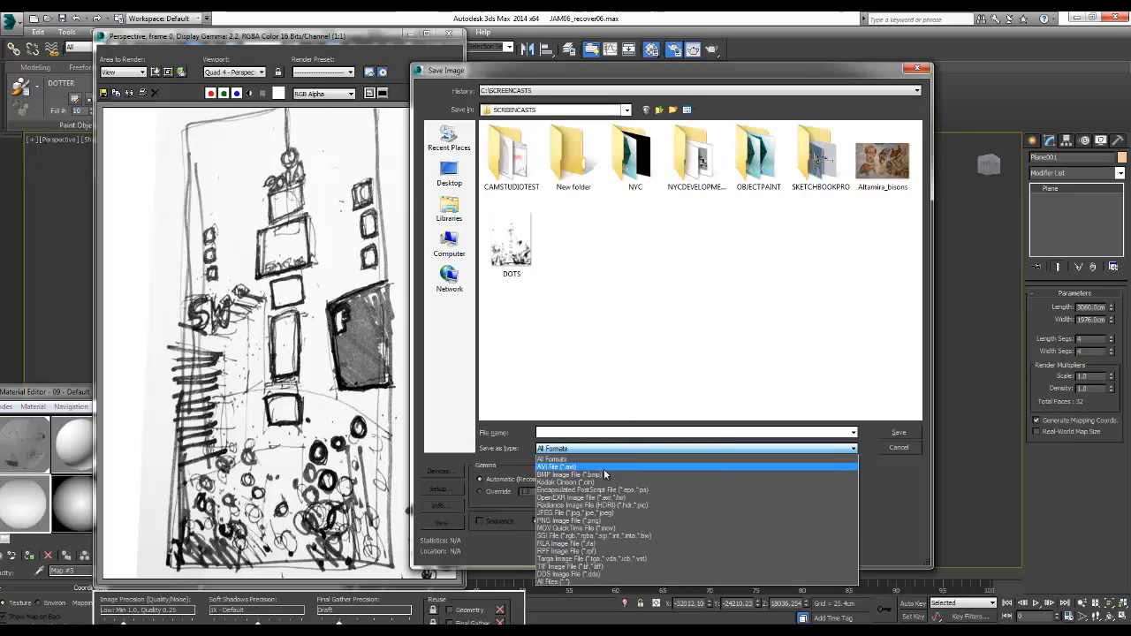
click(603, 512)
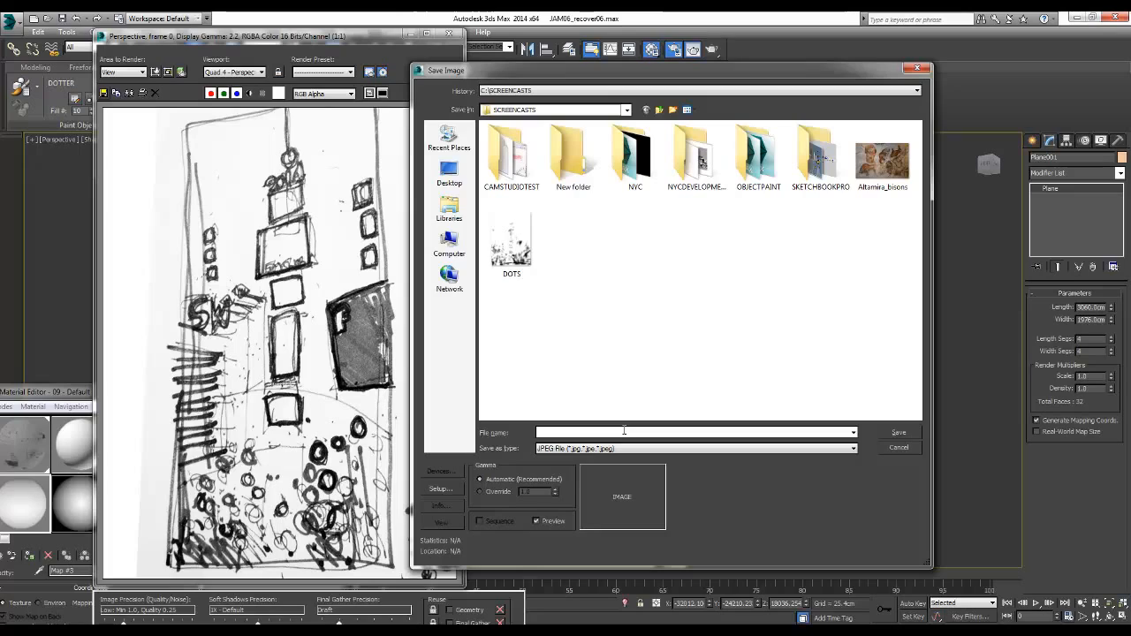
text(BACKGROUND)
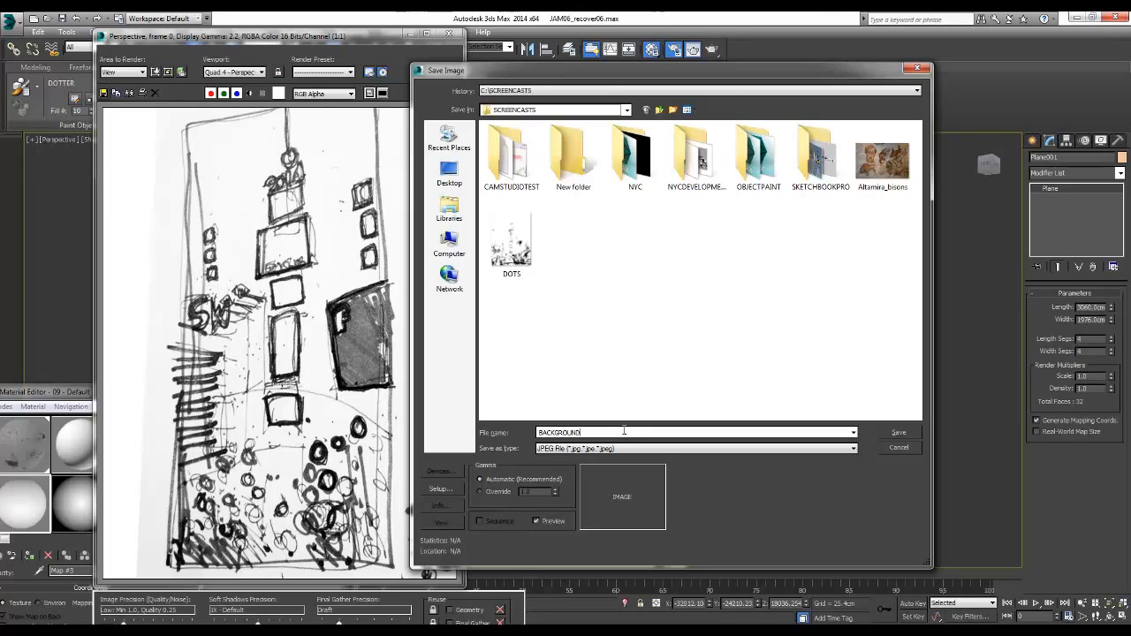
key(Return)
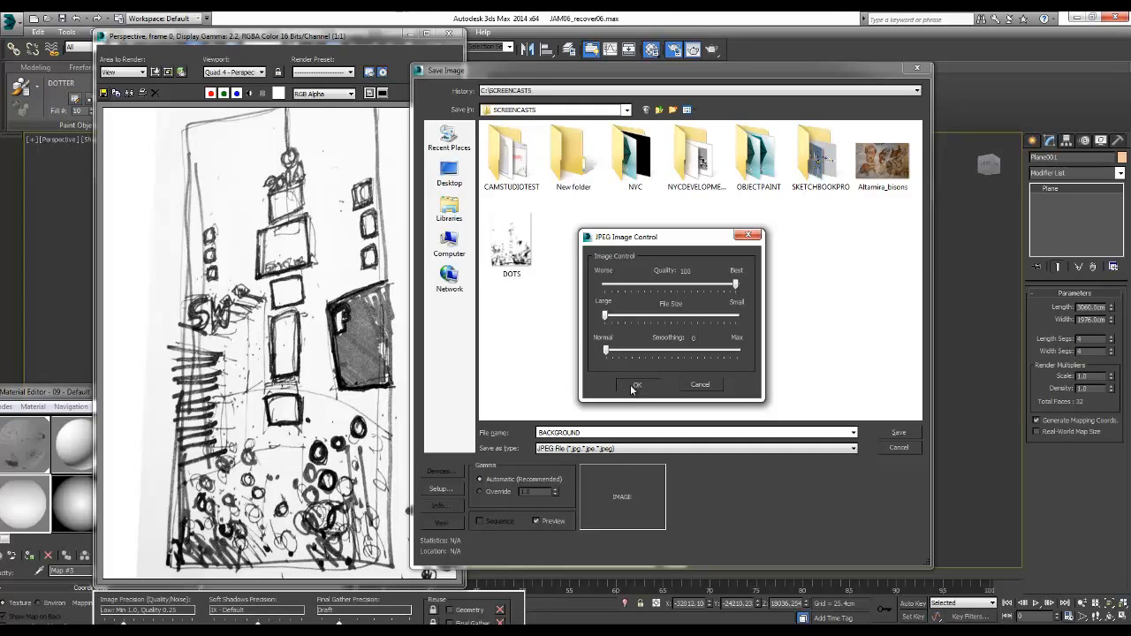
click(635, 386)
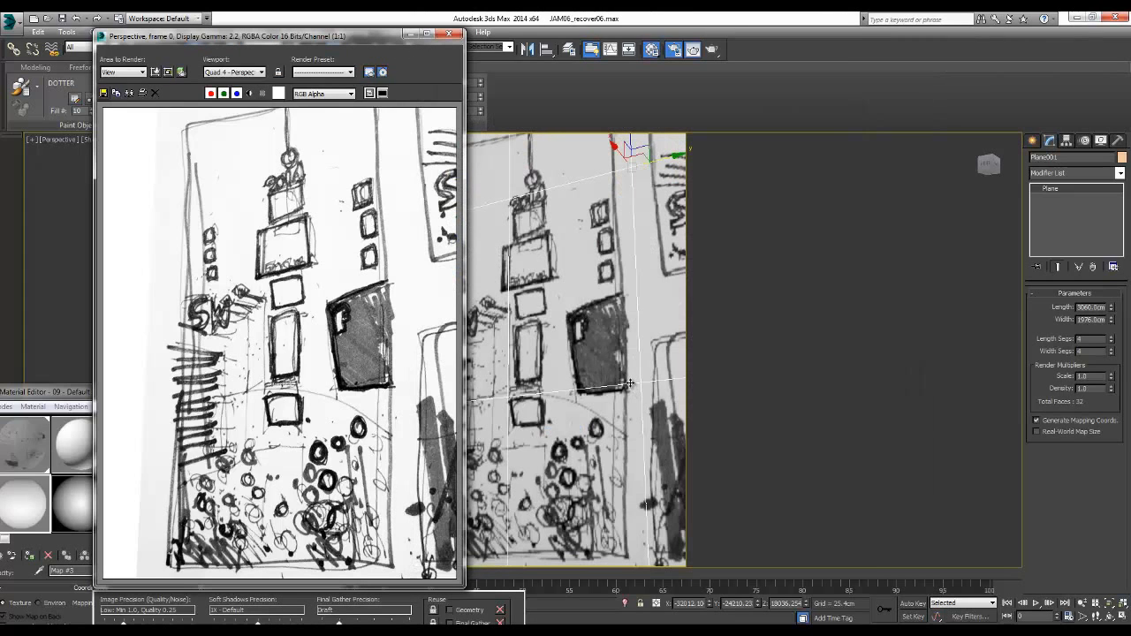
Step: Deselect the sketch plane and place the finished render beside the sketch in the viewport
drag(168, 36, 705, 286)
drag(701, 358, 806, 376)
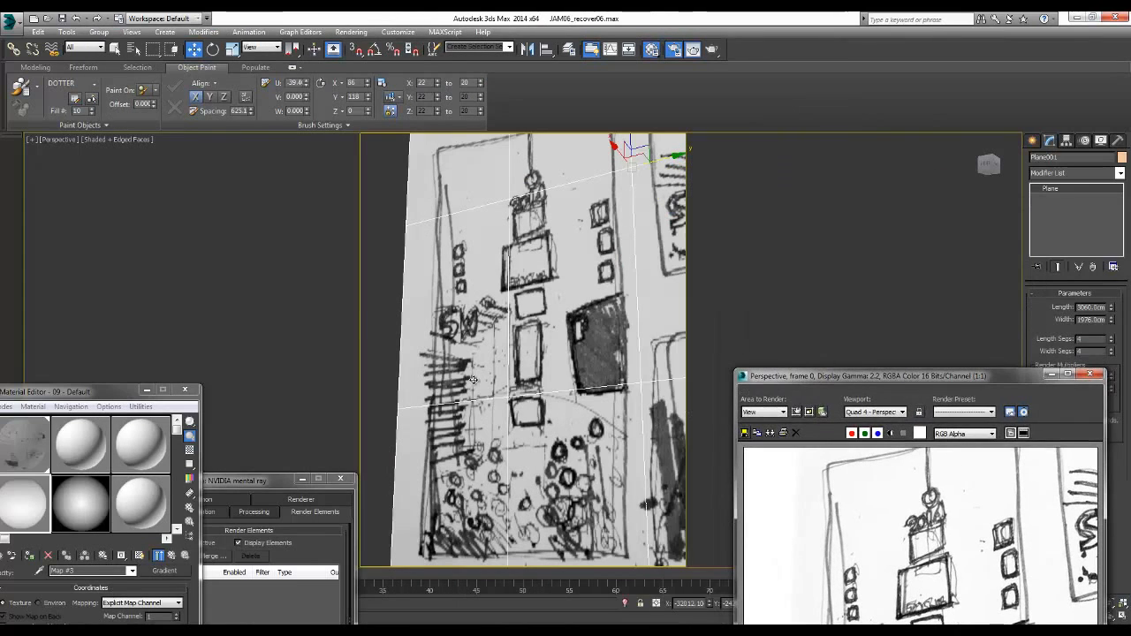
click(37, 32)
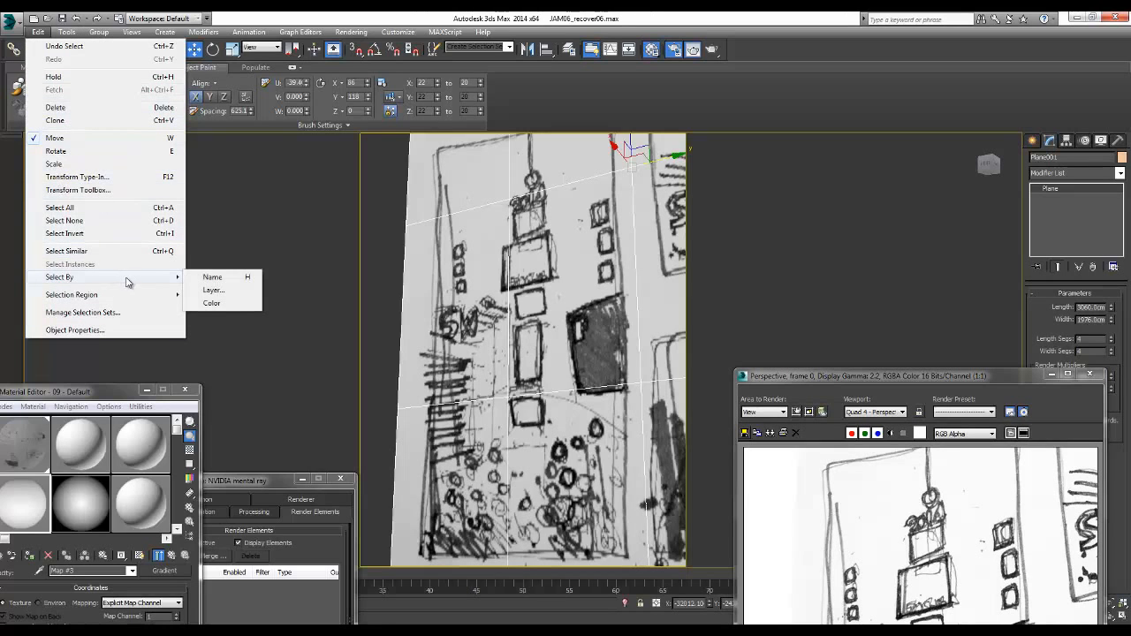
click(363, 183)
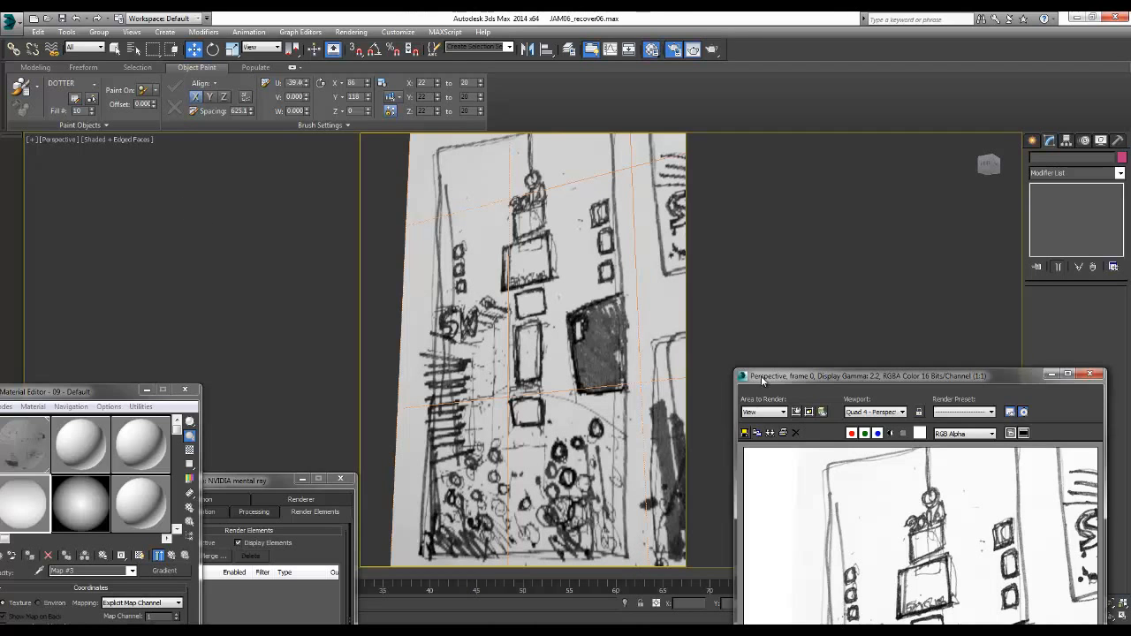
drag(761, 376, 708, 57)
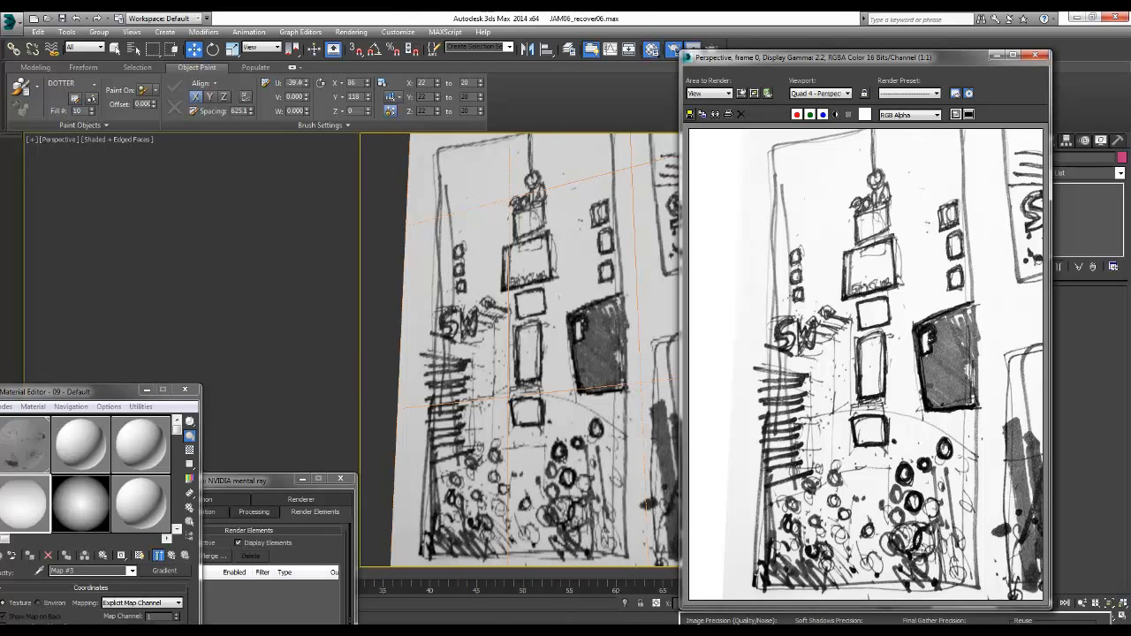
mouse_move(563, 627)
click(563, 588)
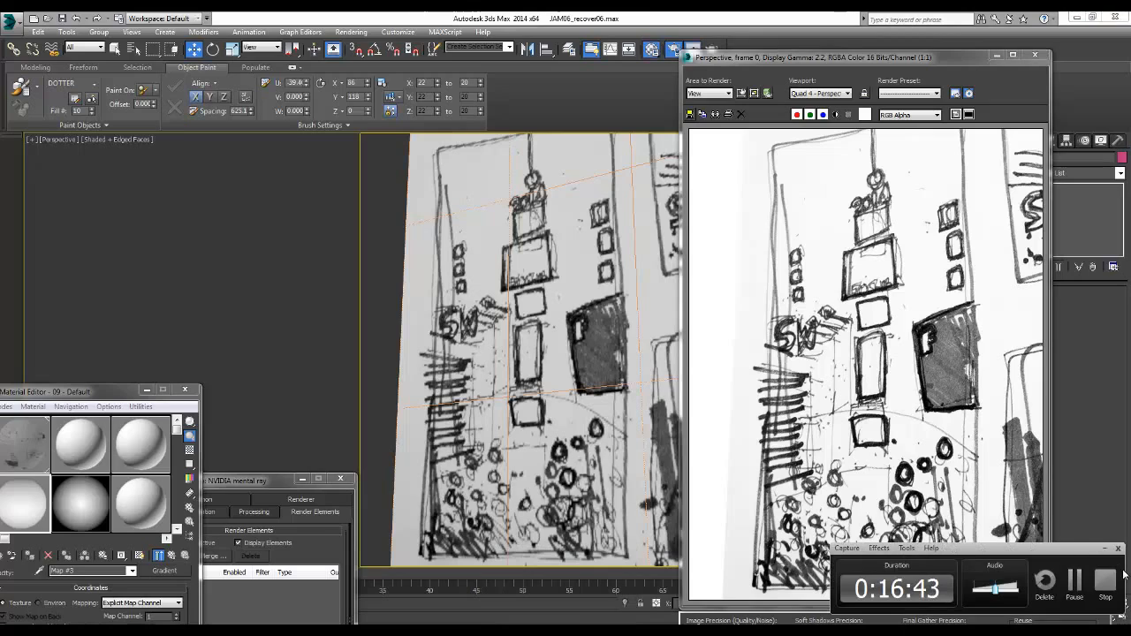
click(1106, 581)
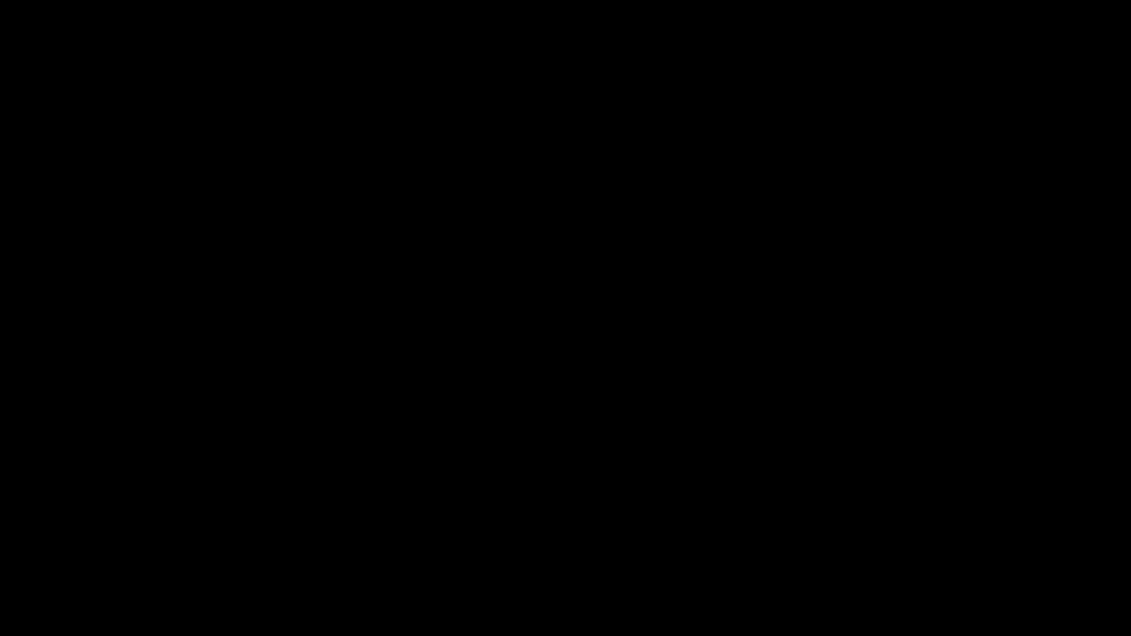